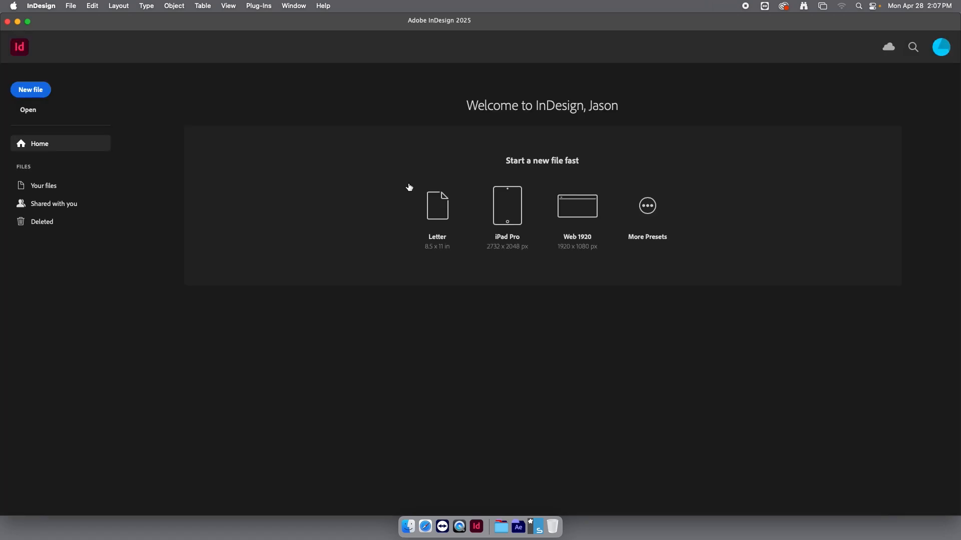
Create a new Letter-size document and set it up with 4 pages and facing pages turned off.
left_click(427, 212)
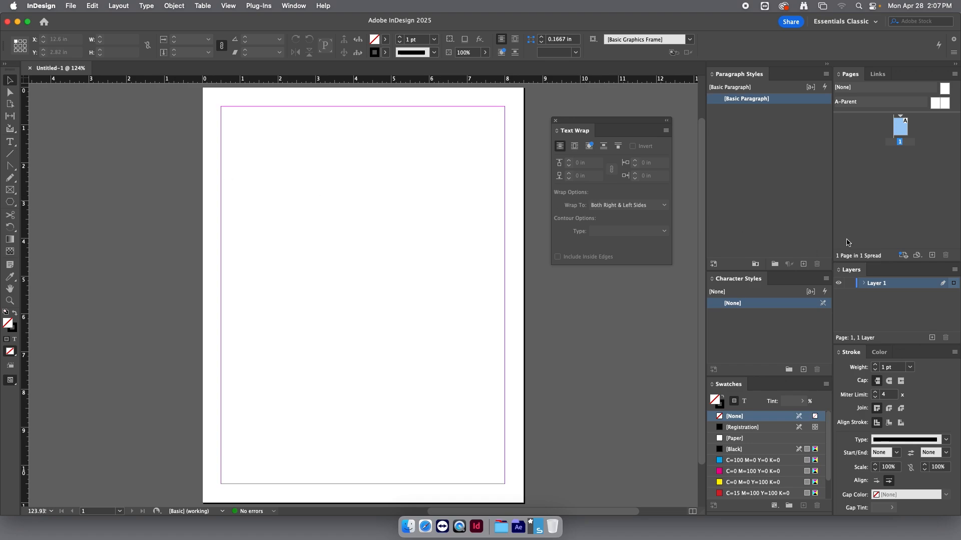
left_click(74, 7)
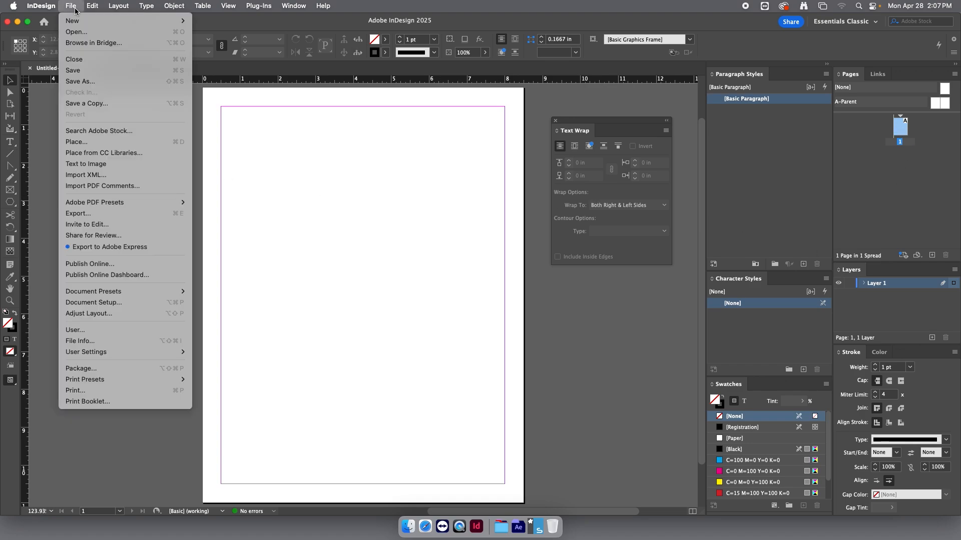
left_click(98, 303)
left_click(490, 161)
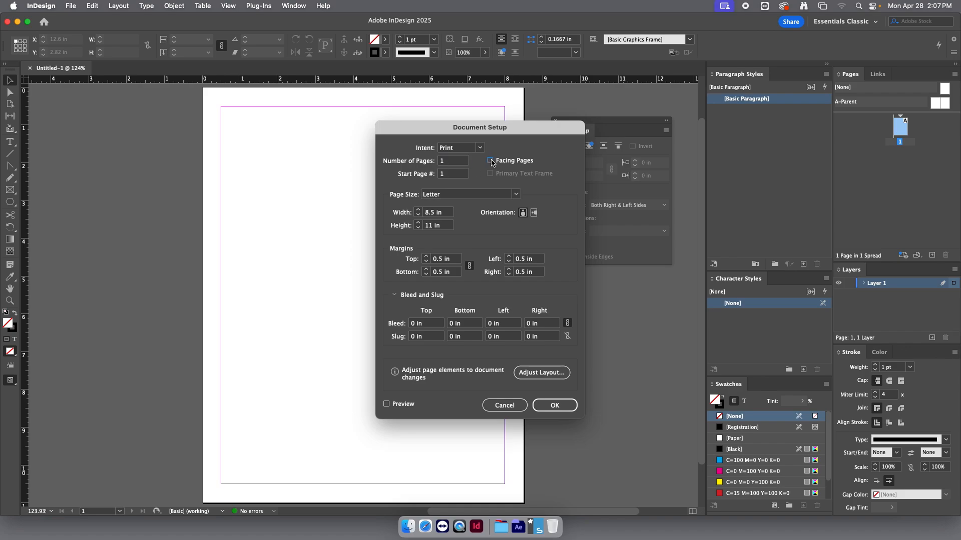
left_click(447, 164)
type("4")
left_click(553, 404)
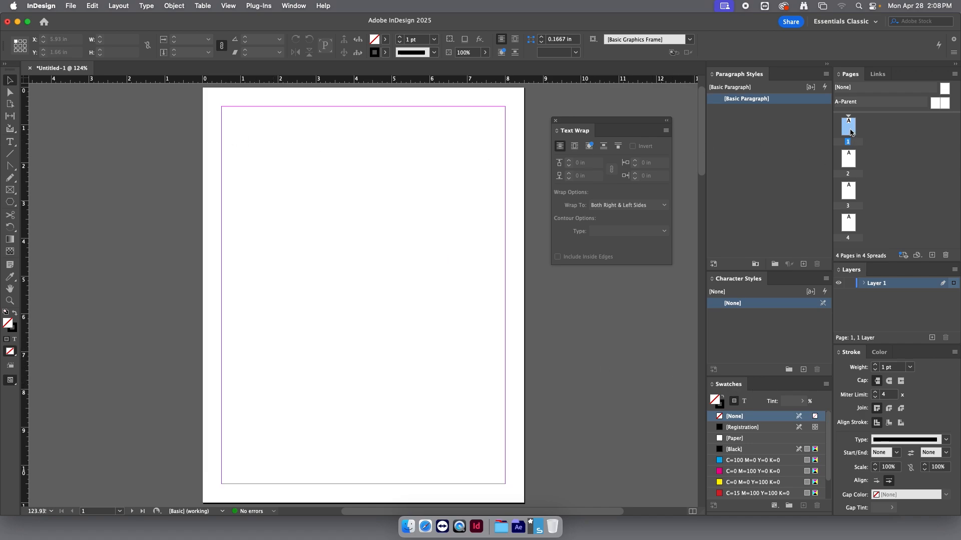
left_click(850, 169)
left_click(846, 133)
left_click(851, 169)
left_click(851, 198)
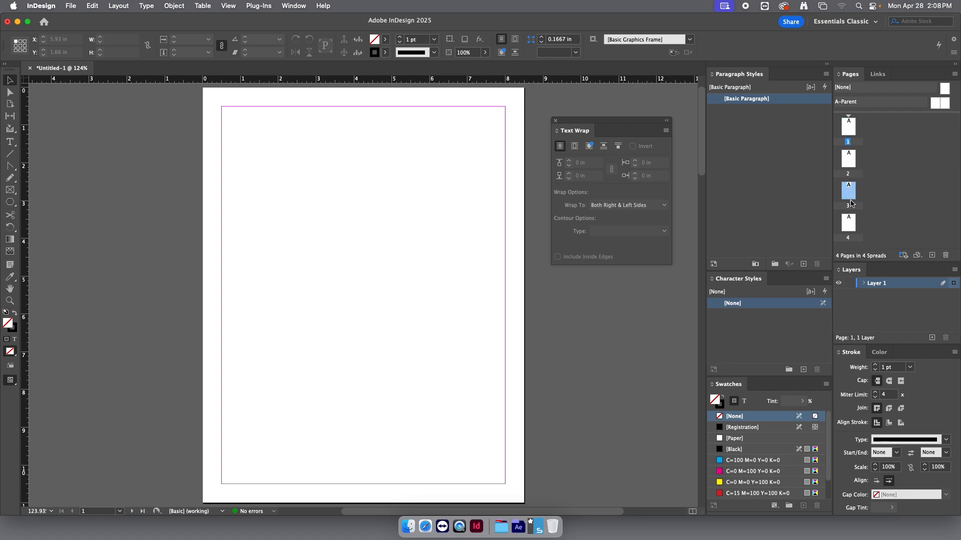
left_click(853, 225)
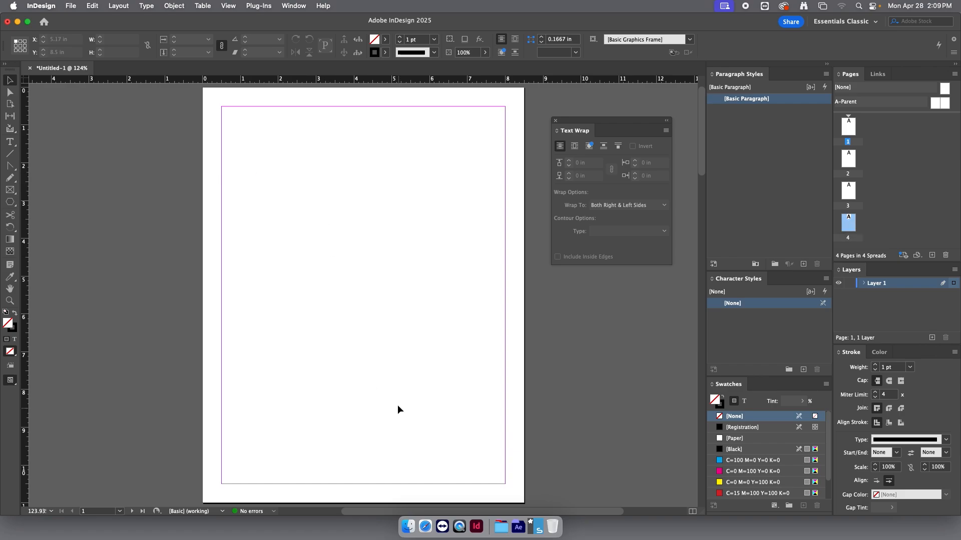
Switch to Safari and download the linked grc30_menu_text.txt file from the Lab: Restaurant Menu & TOC assignment.
left_click(424, 527)
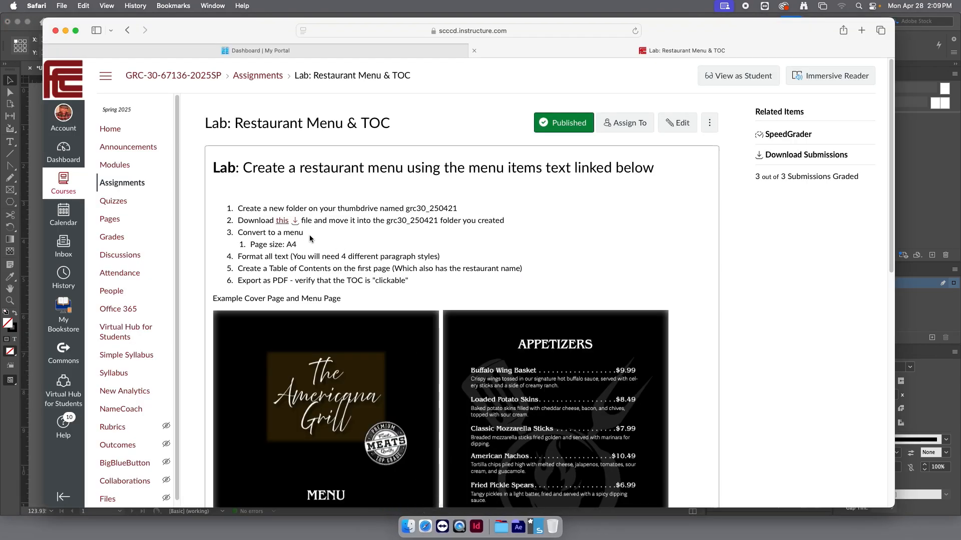
left_click(283, 221)
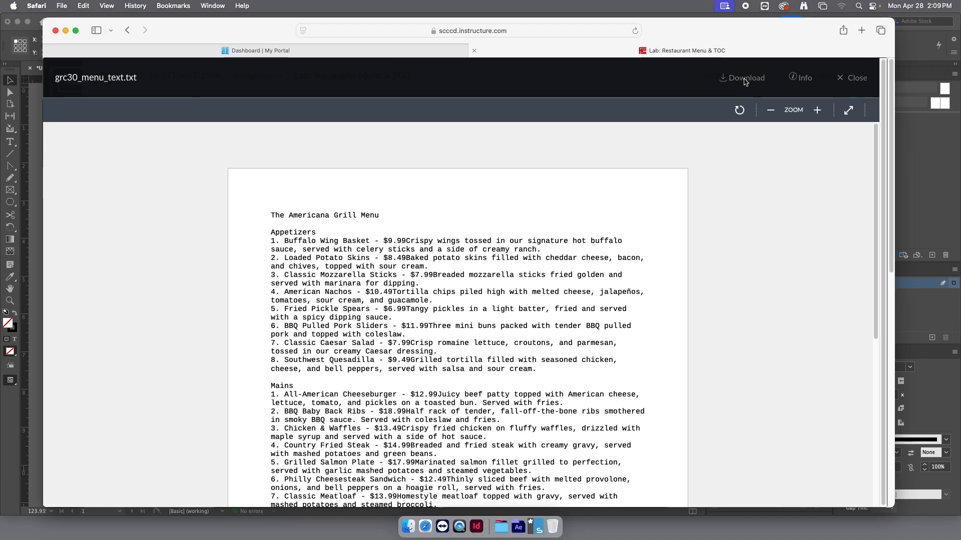
left_click(745, 80)
left_click_drag(246, 33, 251, 41)
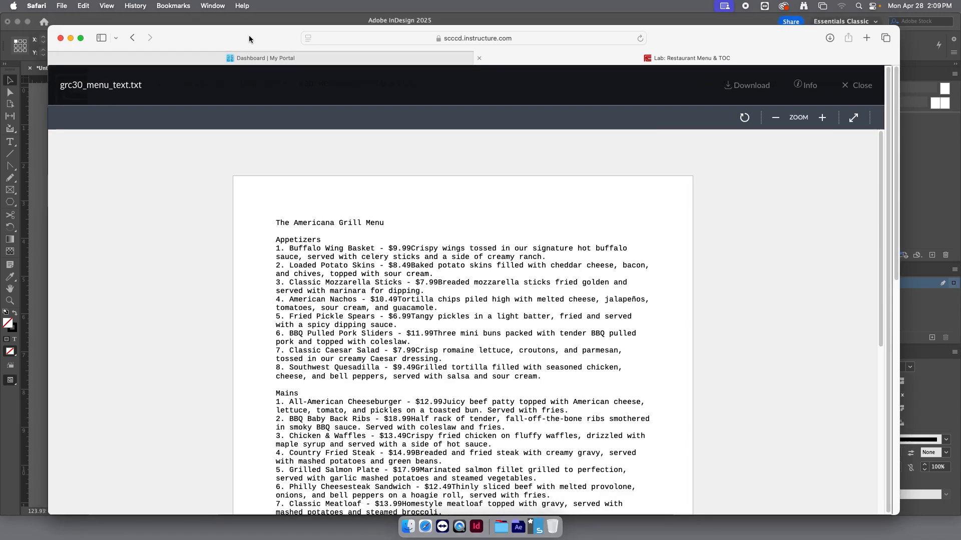
Switch back to InDesign and place grc30_menu_text.txt on page 1, starting at the upper-left margin corner.
left_click(264, 16)
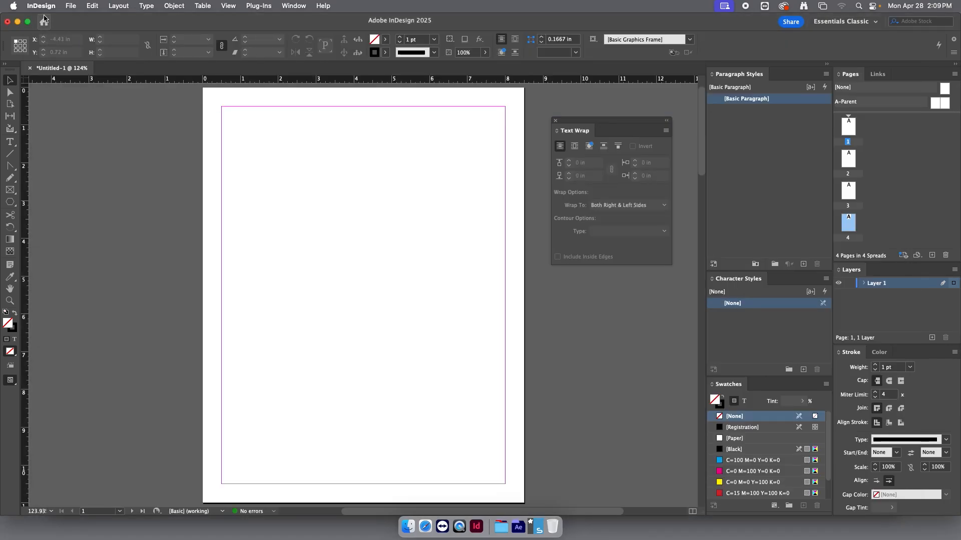
left_click(70, 7)
left_click(78, 144)
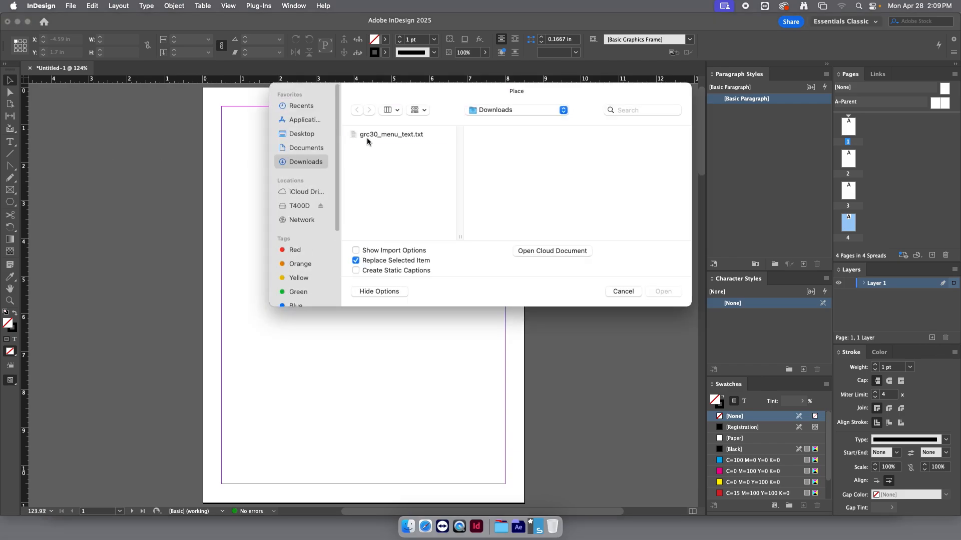
left_click(368, 137)
left_click(663, 292)
left_click(231, 111)
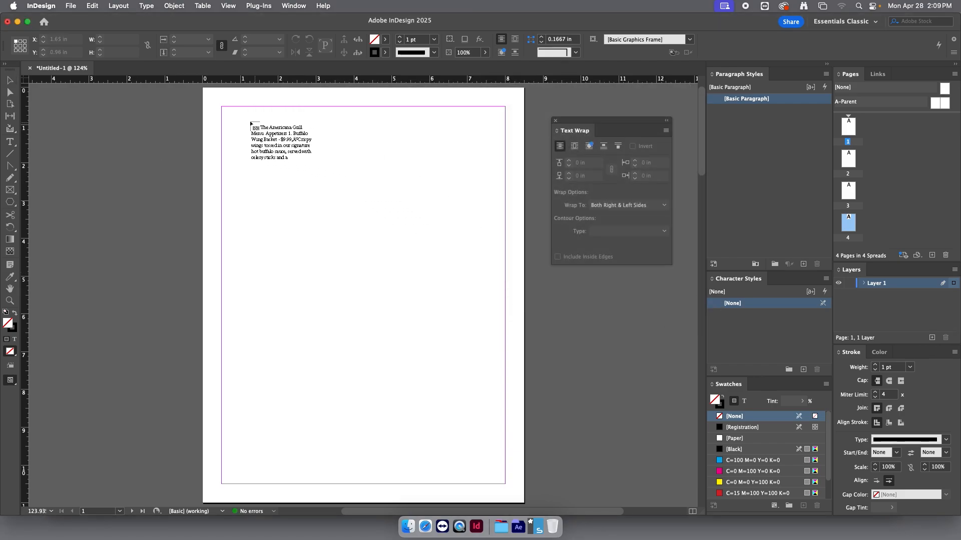
left_click(231, 112)
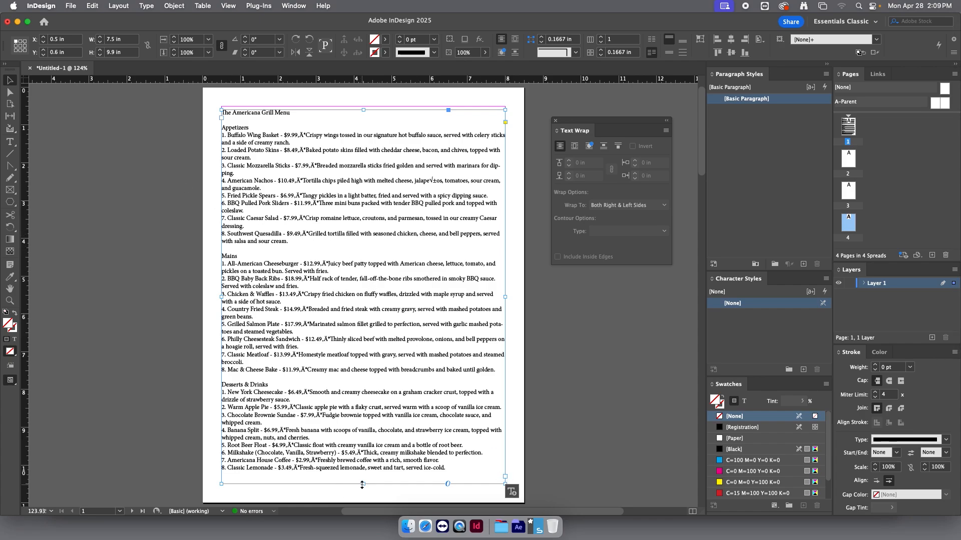
Move the menu text frame from page 1 to page 2 and align its upper edge with the top margin.
left_click(114, 159)
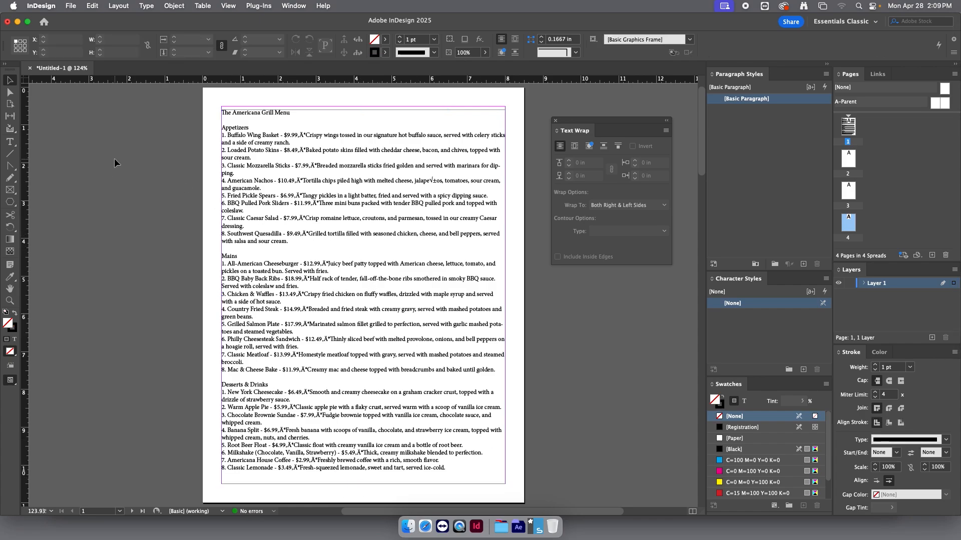
left_click(259, 179)
key("Delete")
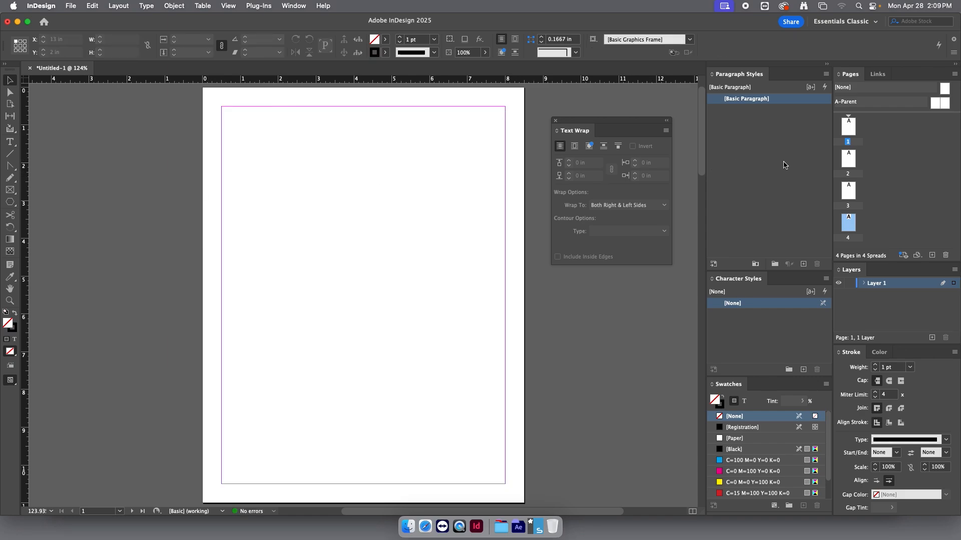
double_click(853, 160)
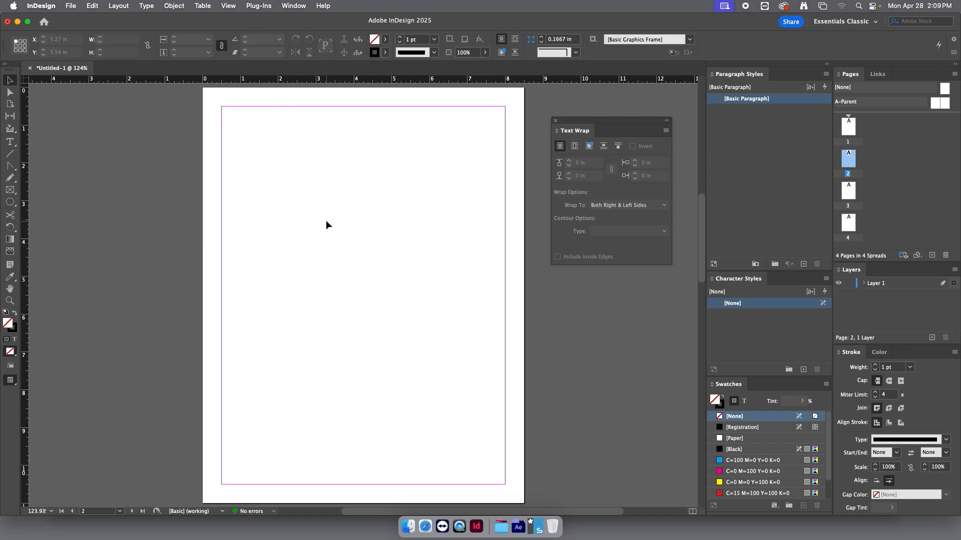
key("alt+shift+super+v")
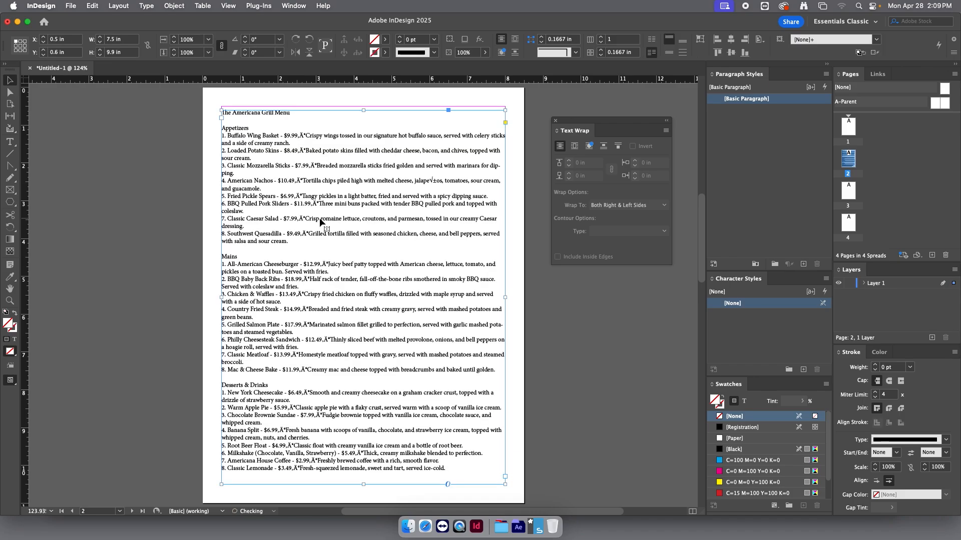
left_click_drag(359, 136, 359, 134)
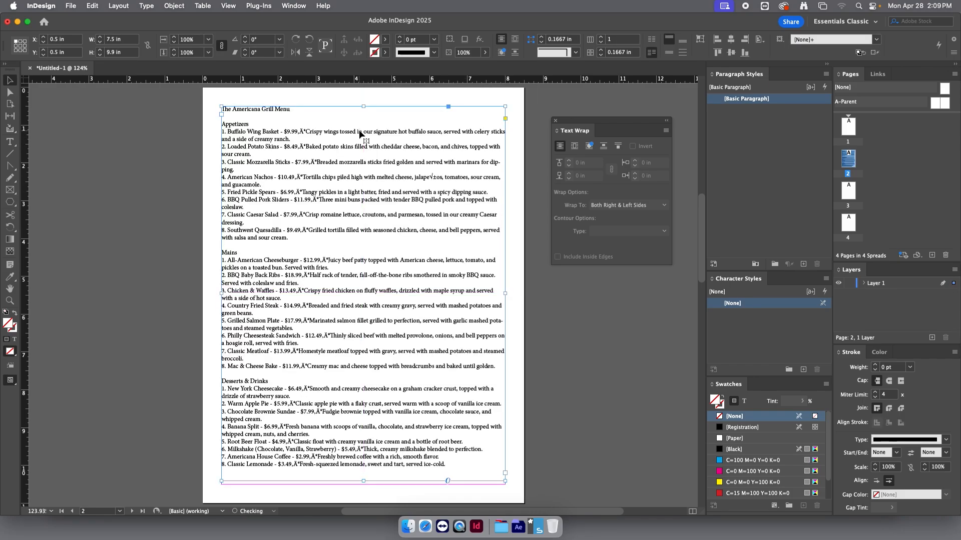
Copy the title line "The Americana Grill Menu" on page 2, then remove it and the blank line above "Appetizers".
triple_click(249, 106)
key("super+c")
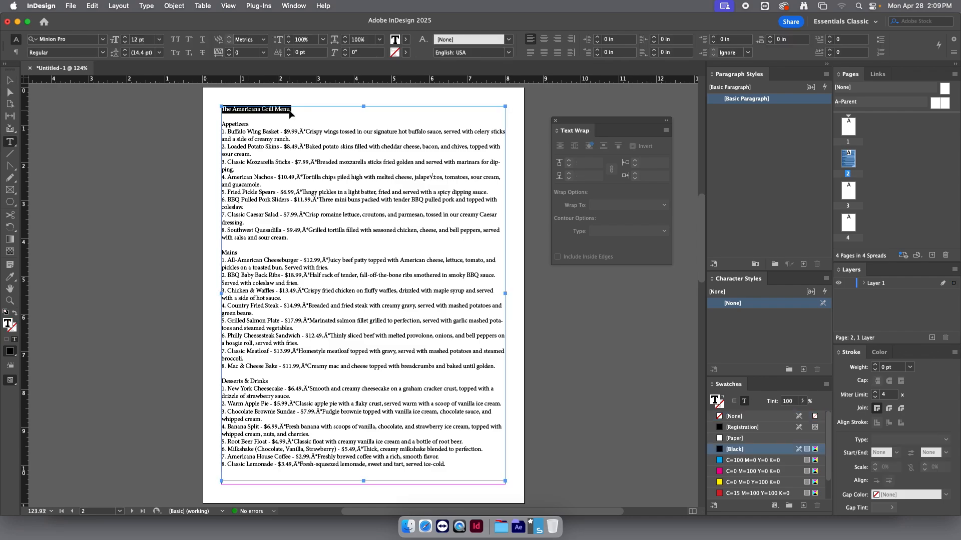
key("BackSpace")
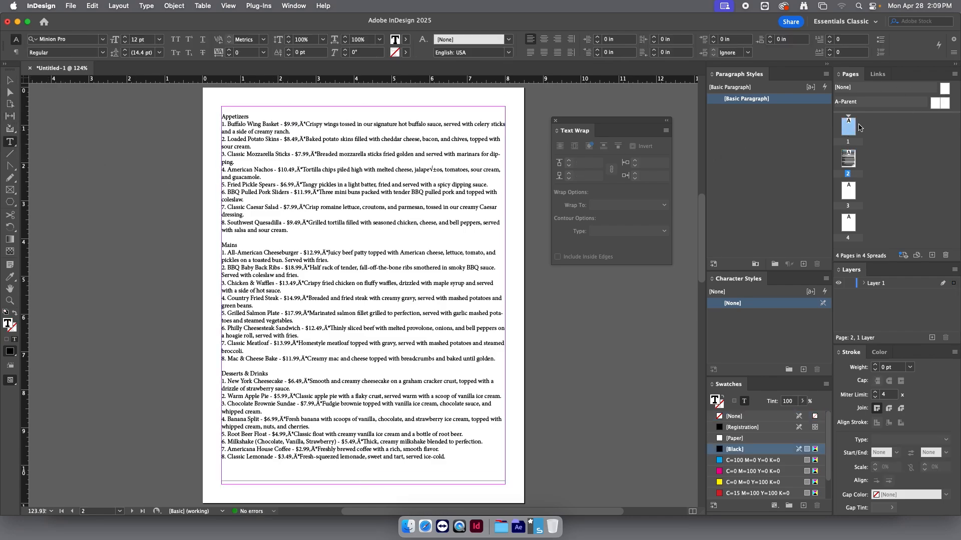
left_click(849, 159)
left_click(849, 133)
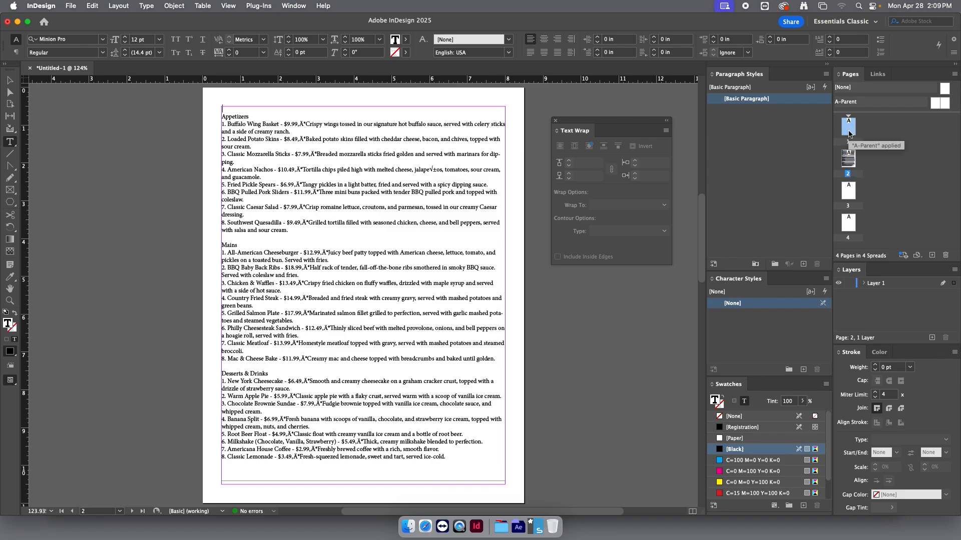
key("Delete")
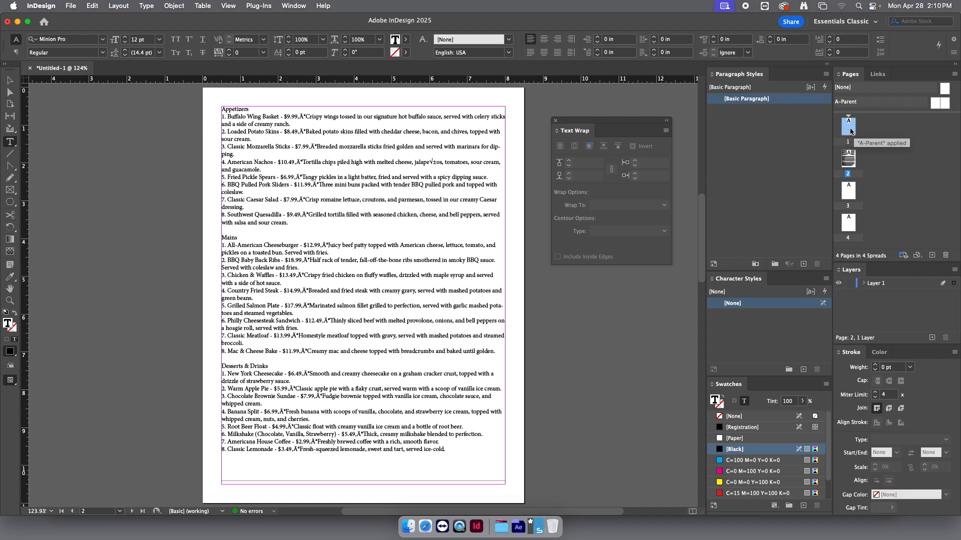
Draw a text frame about 5 in square in the upper part of page 1 and paste the copied title into it.
double_click(853, 130)
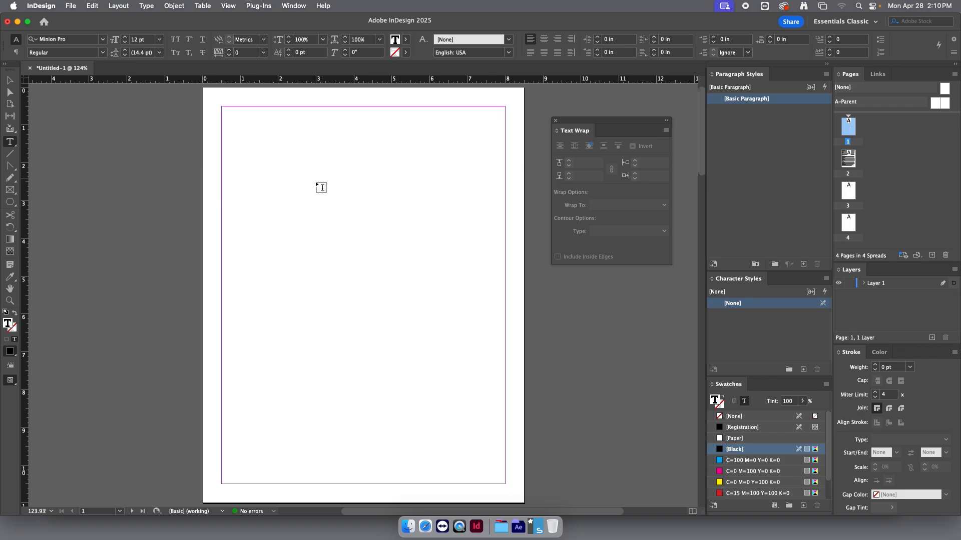
left_click_drag(234, 119, 422, 307)
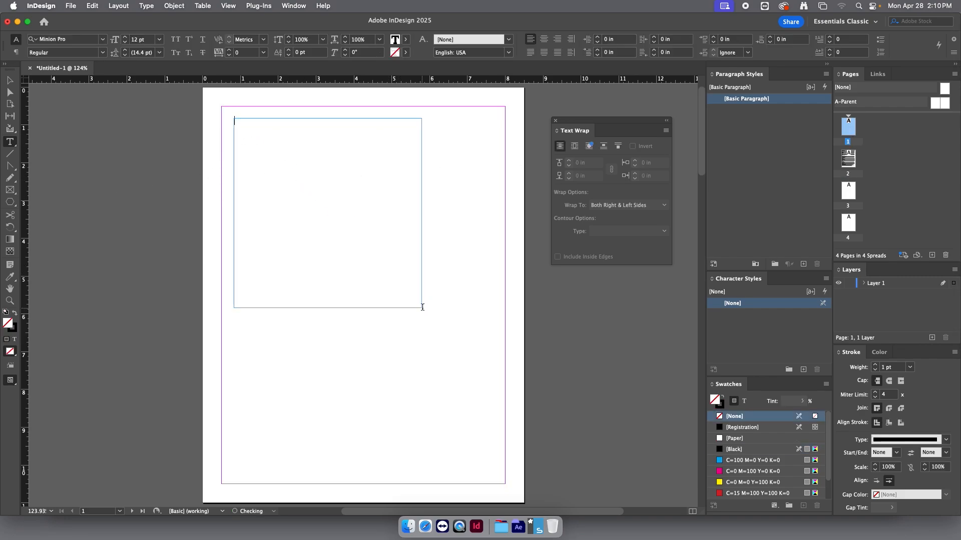
key("super+v")
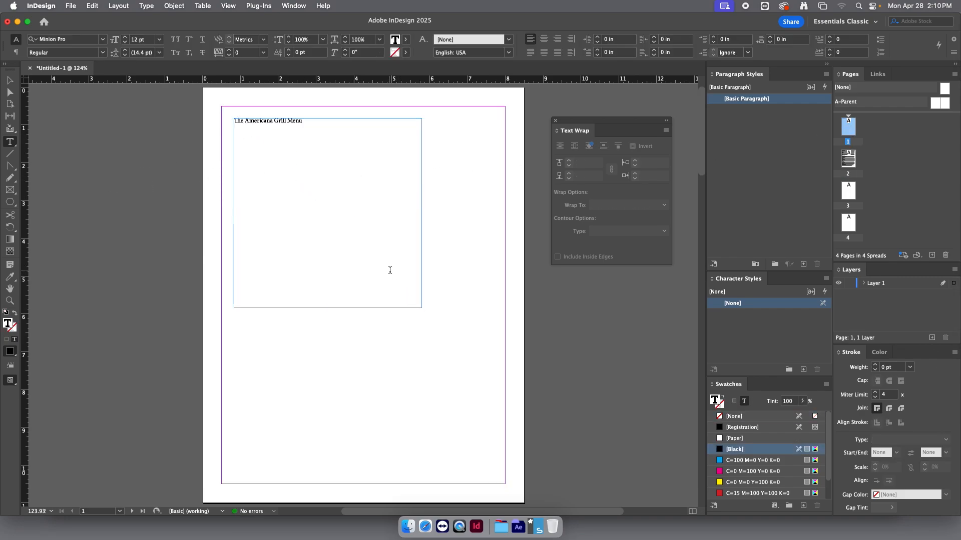
Enlarge the whole "The Americana Grill Menu" title on page 1 to 54 pt.
key("super+a")
key("super+shift+period")
key("super+shift+period")
key("super+shift+period")
key("super+shift+period")
key("super+shift+period")
key("super+shift+period")
key("super+shift+period")
key("super+shift+period")
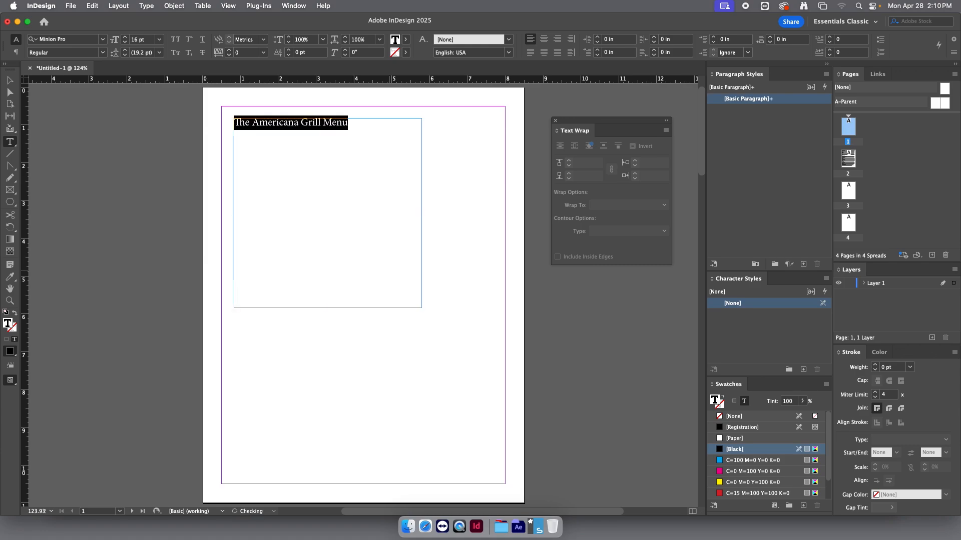
key("super+shift+period")
key("super+shift+period")
key("super+shift+period")
key("super+shift+period")
key("super+shift+period")
key("super+shift+period")
key("super+shift+period")
key("super+shift+period")
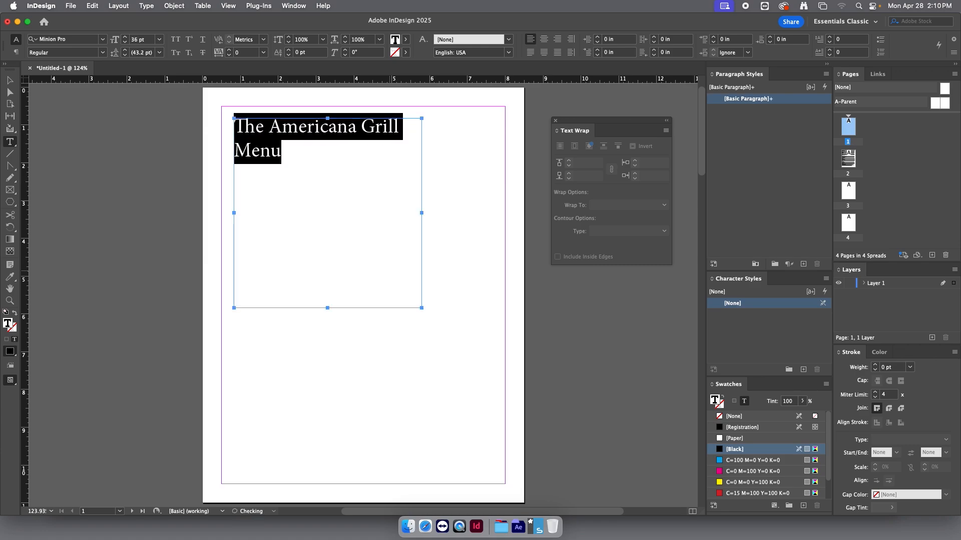
key("super+shift+period")
key("super+shift+period")
key("super+shift+period")
key("super+shift+period")
key("super+shift+period")
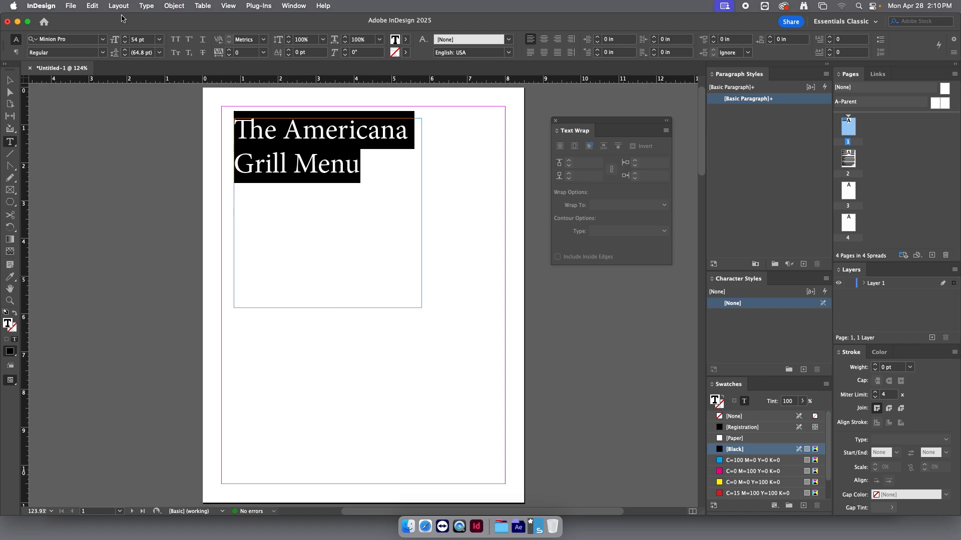
Set the page 1 title in Myriad Variable Concept Black Italic and increase its size to 60 pt.
left_click(103, 40)
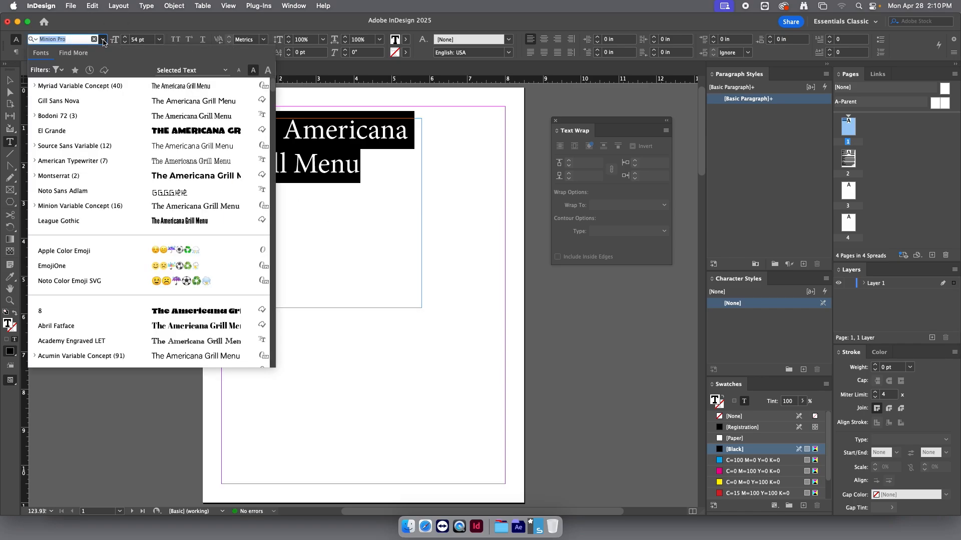
left_click(90, 88)
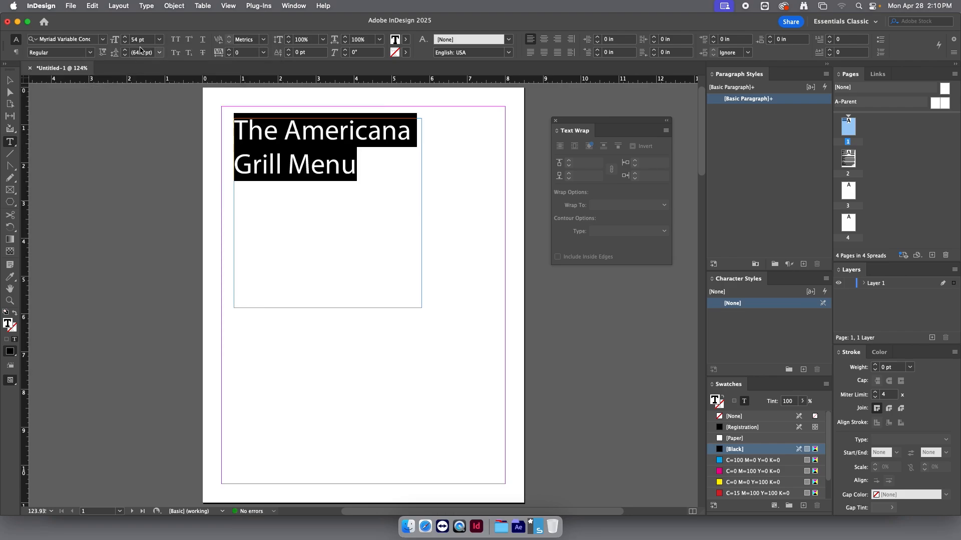
left_click(92, 53)
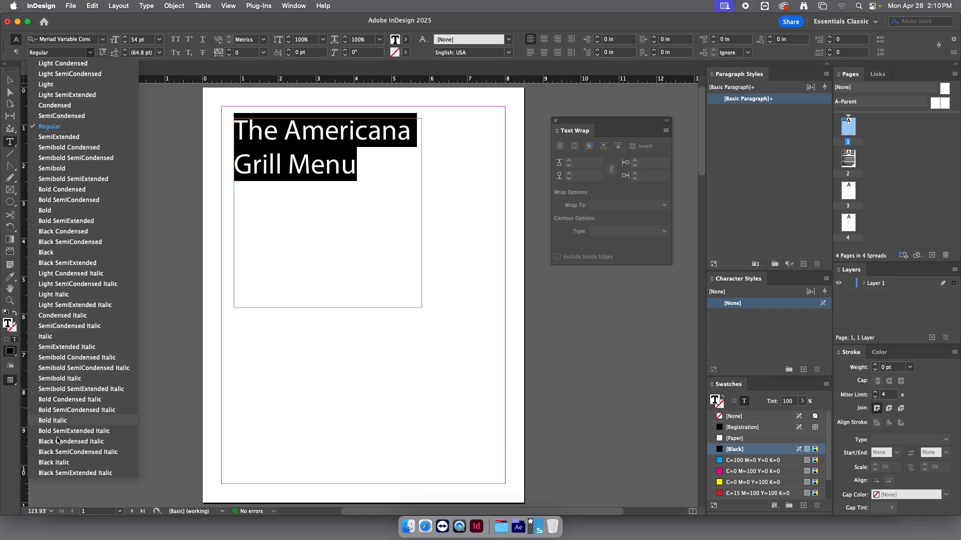
left_click(58, 463)
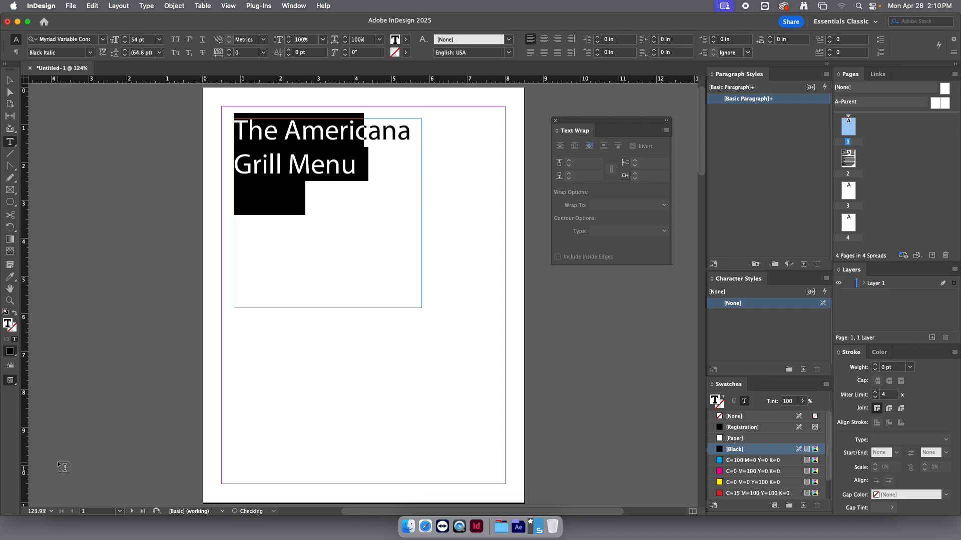
key("super+shift+period")
key("super+shift+period")
key("super+shift+period")
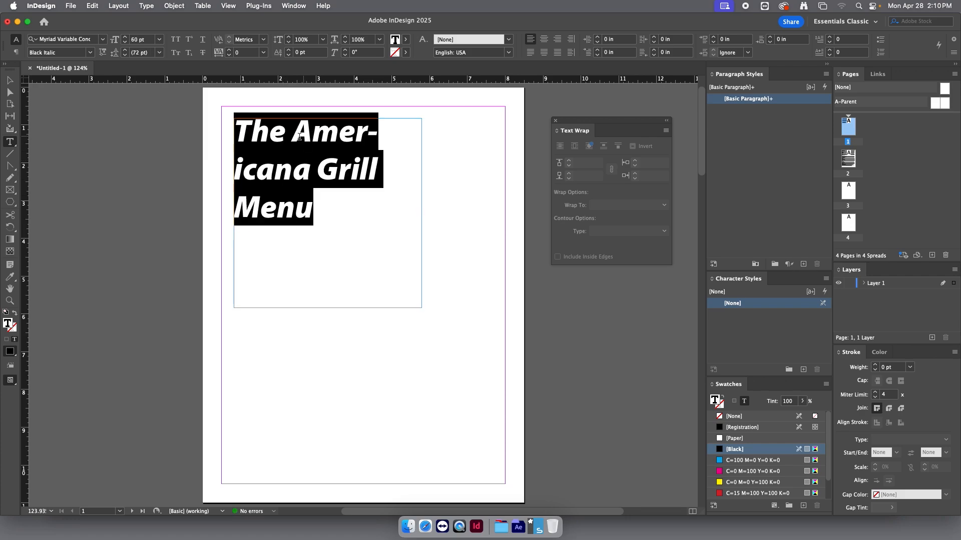
Try a line break before "Americana" in the page 1 title and remove it again.
left_click(297, 137)
key("Return")
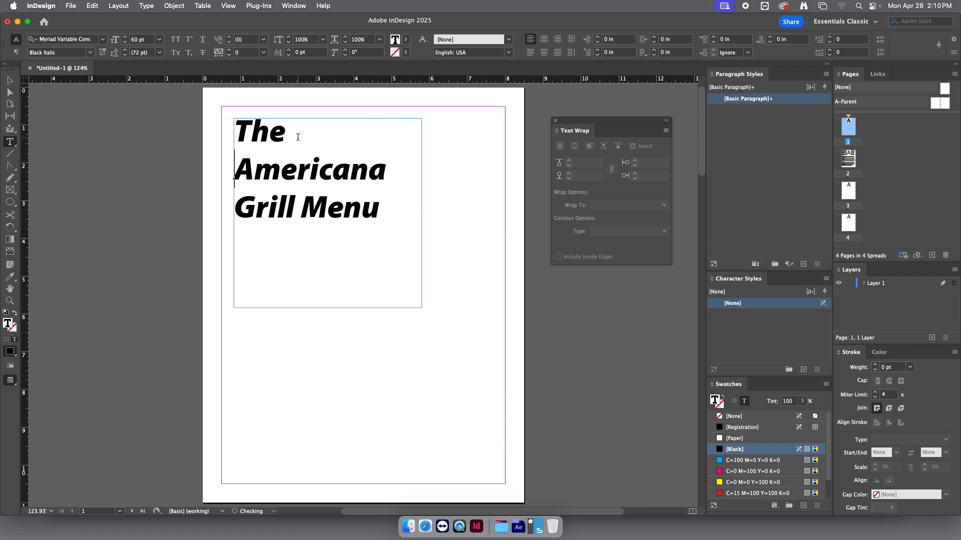
key("BackSpace")
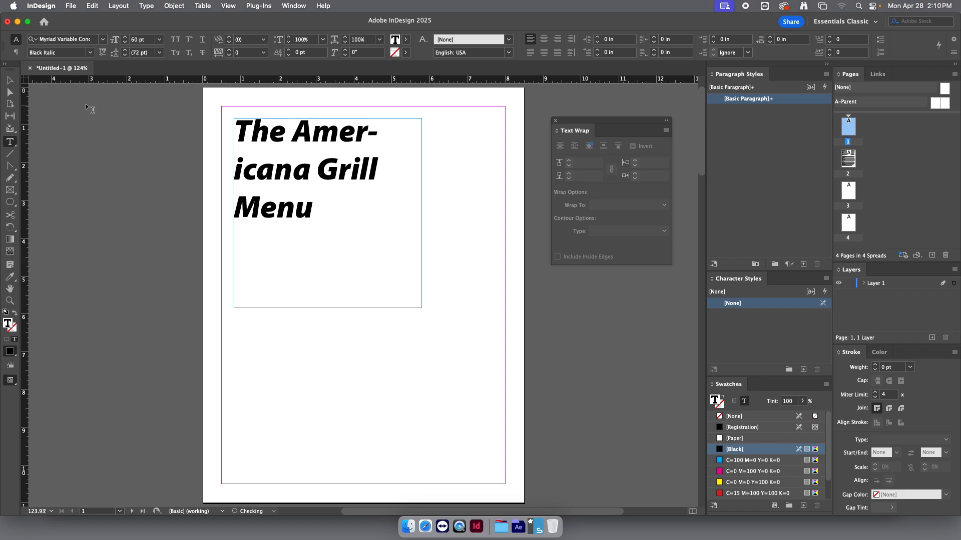
Widen the page 1 title frame to 7.5 in so it spans from the left margin to the right margin.
left_click(10, 81)
left_click_drag(422, 213, 505, 218)
left_click_drag(234, 213, 221, 213)
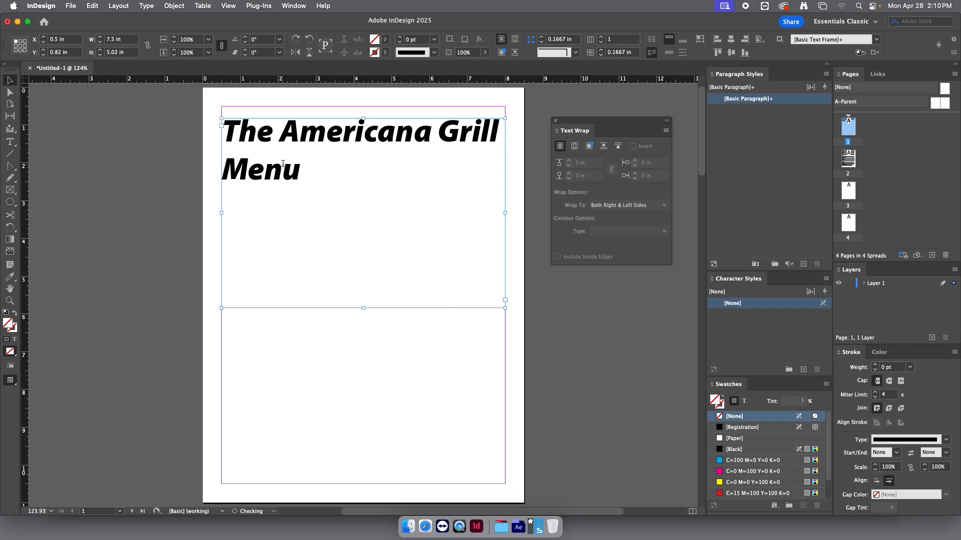
Increase the size of the whole page 1 title to 78 pt.
double_click(295, 172)
key("super+a")
key("super+shift+period")
key("super+shift+period")
key("super+shift+period")
key("super+shift+period")
key("super+shift+period")
key("super+shift+period")
key("super+shift+period")
key("super+shift+period")
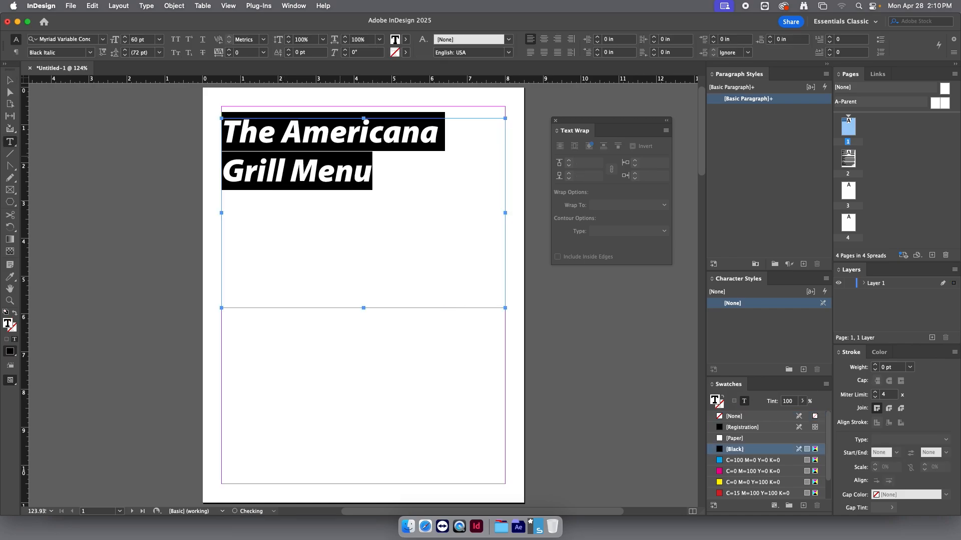
key("super+shift+period")
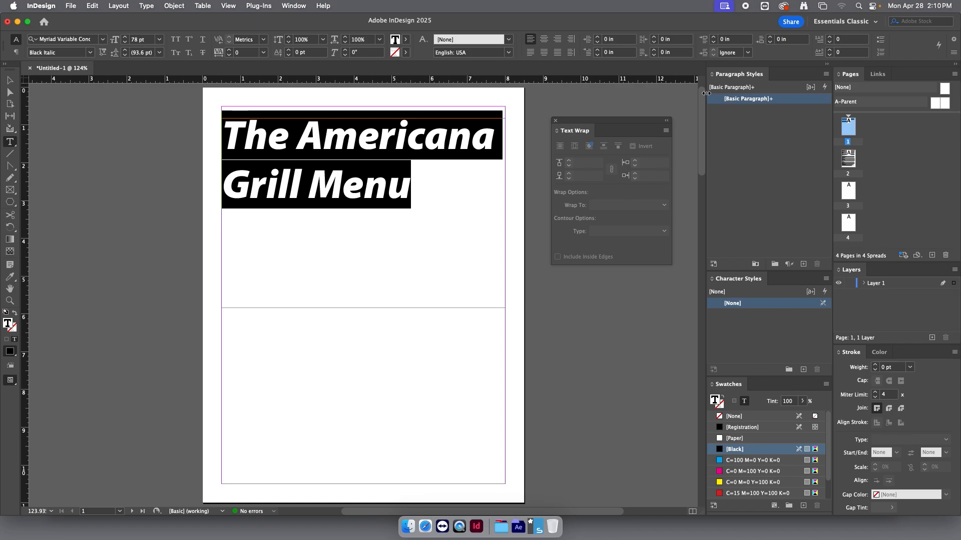
Raise the bottom edge of the title frame to just below "Grill Menu" and preview the page without guides.
left_click(10, 80)
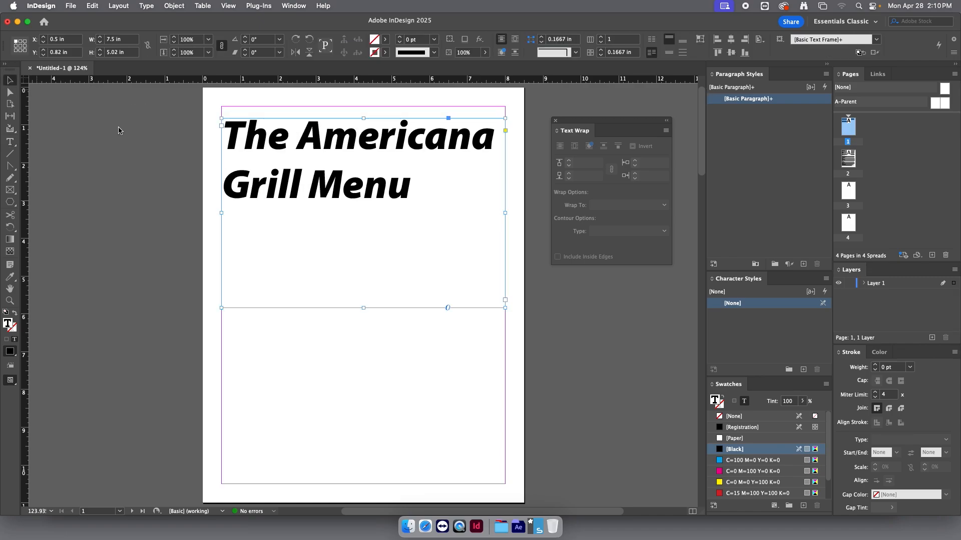
left_click(382, 370)
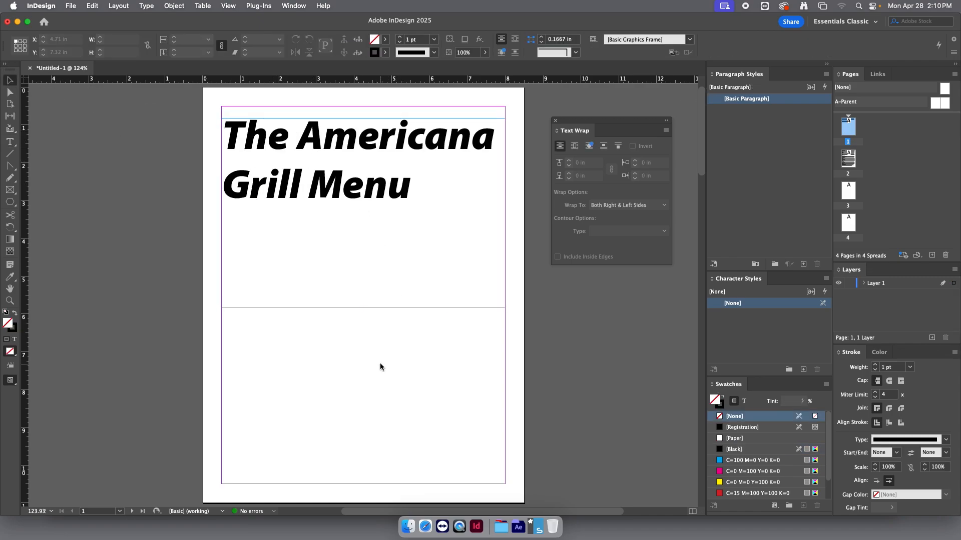
left_click(361, 306)
left_click_drag(361, 307, 363, 221)
left_click(373, 274)
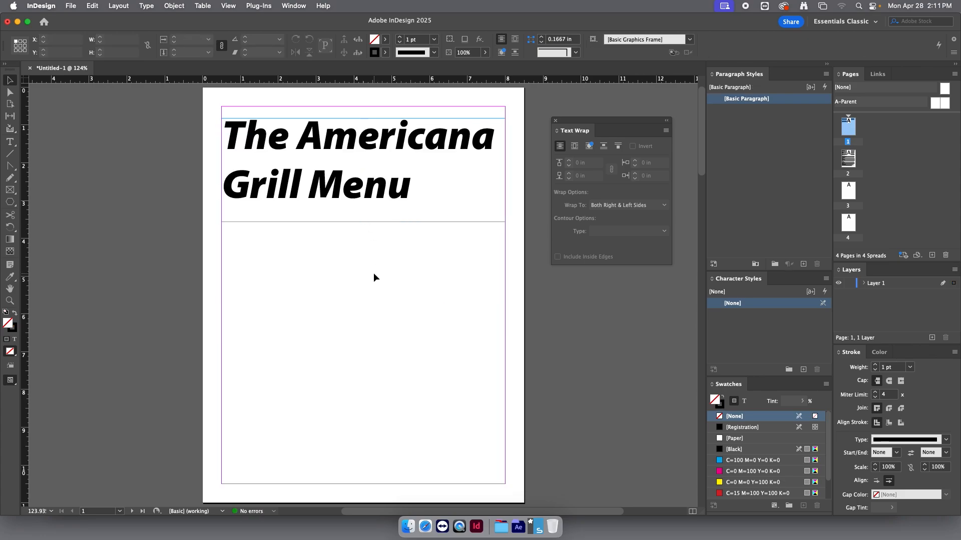
key("w")
key("w")
On page 2, replace the stray characters after the Buffalo Wing Basket price with a line break before its description.
double_click(847, 158)
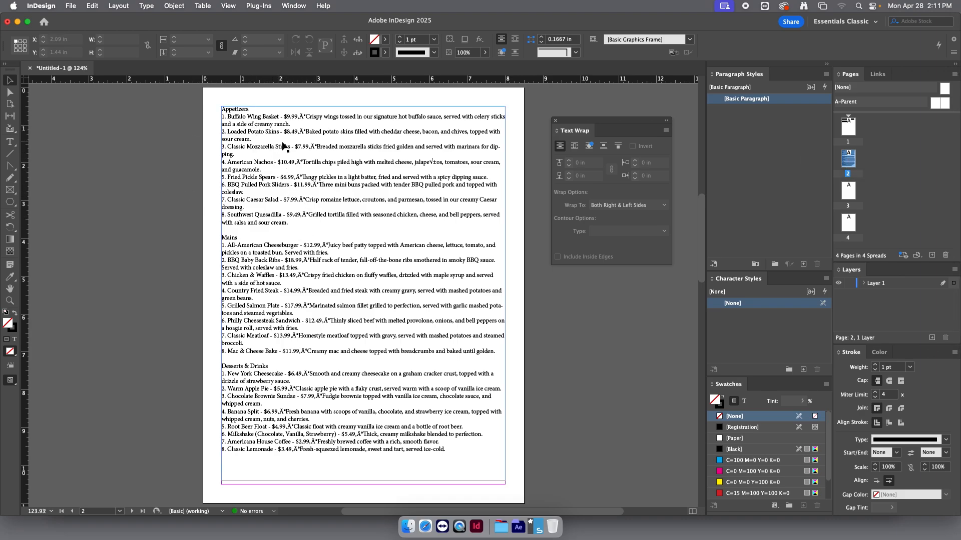
left_click(296, 318)
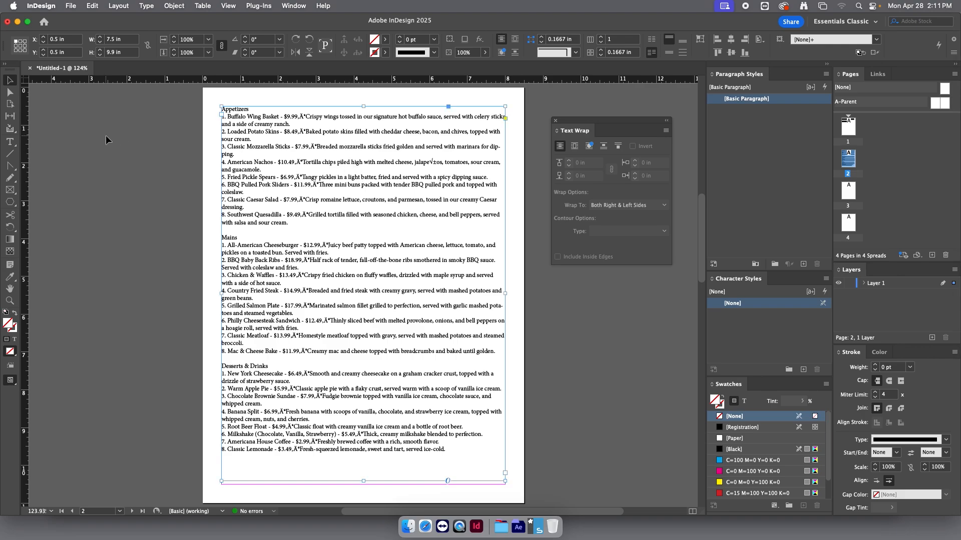
left_click(10, 141)
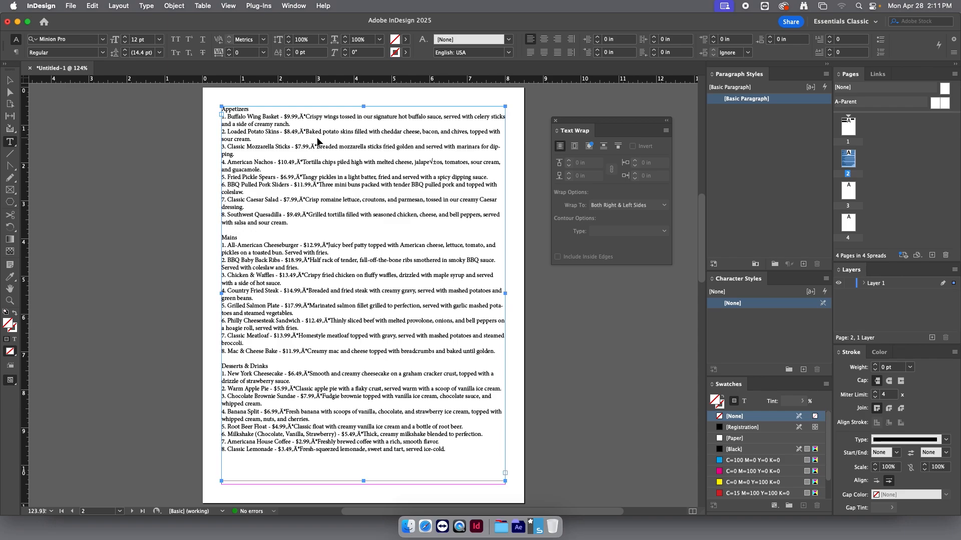
key("super+equal")
key("super+equal")
key("super+equal")
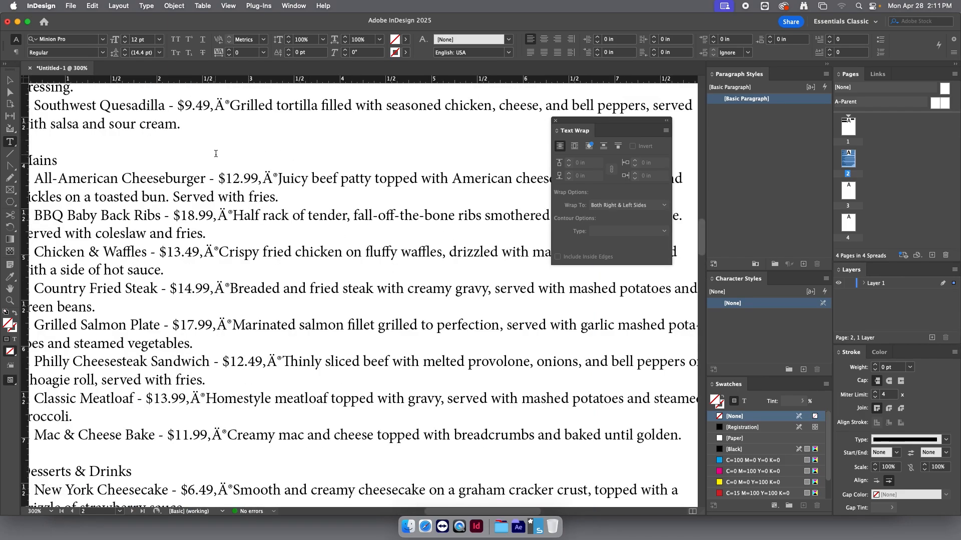
scroll(215, 145, "up", 10)
left_click(221, 136)
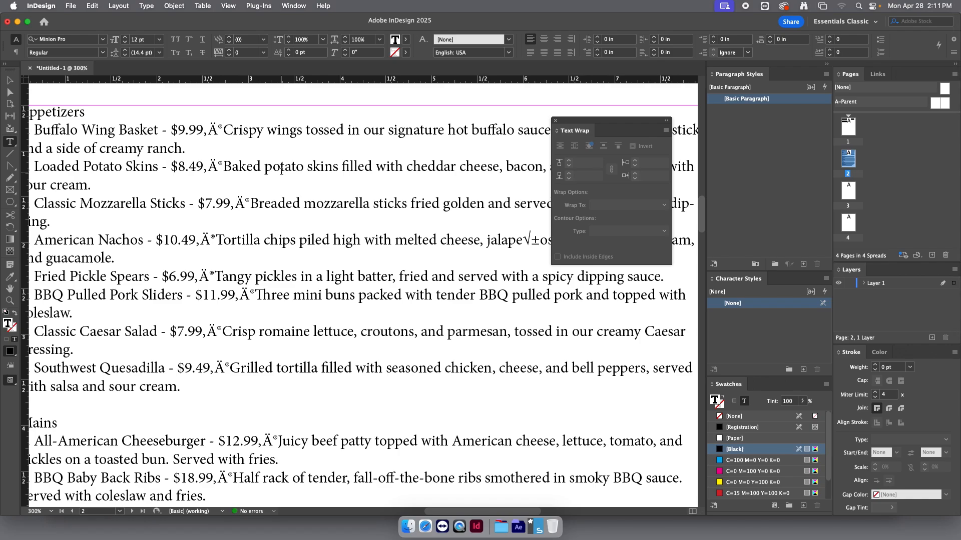
key("BackSpace")
key("BackSpace")
key("BackSpace")
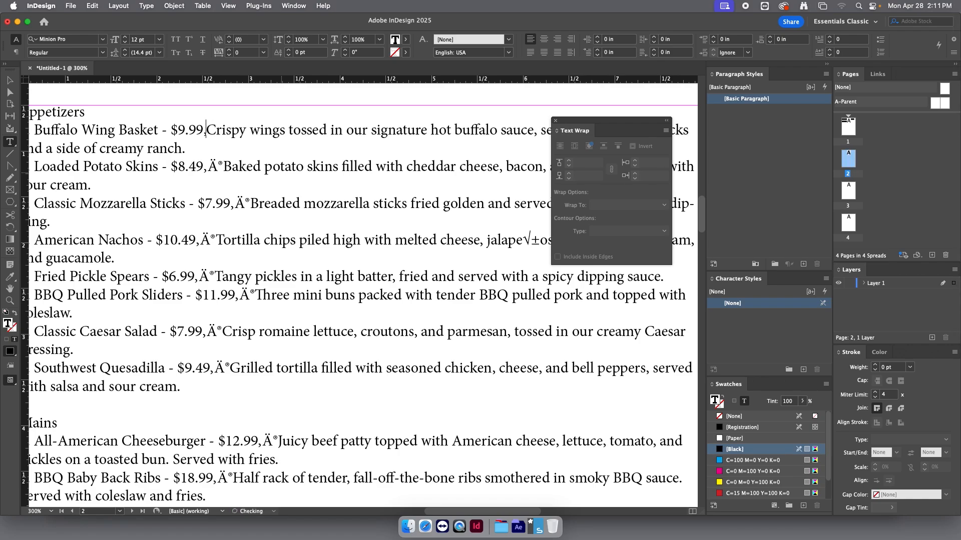
key("Return")
key("Down")
key("Right")
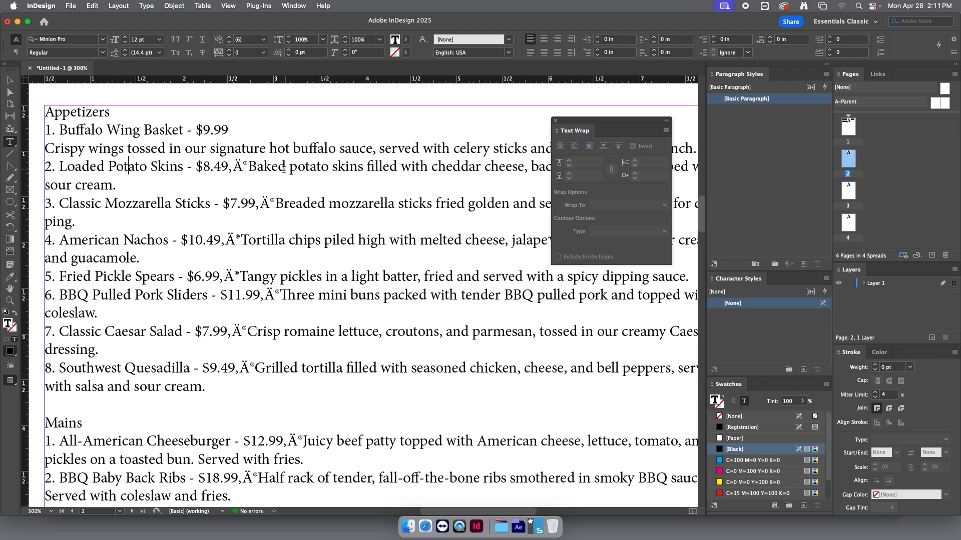
Replace the stray characters after the prices of Loaded Potato Skins, Classic Mozzarella Sticks and American Nachos with line breaks.
left_click_drag(247, 166, 230, 168)
key("Return")
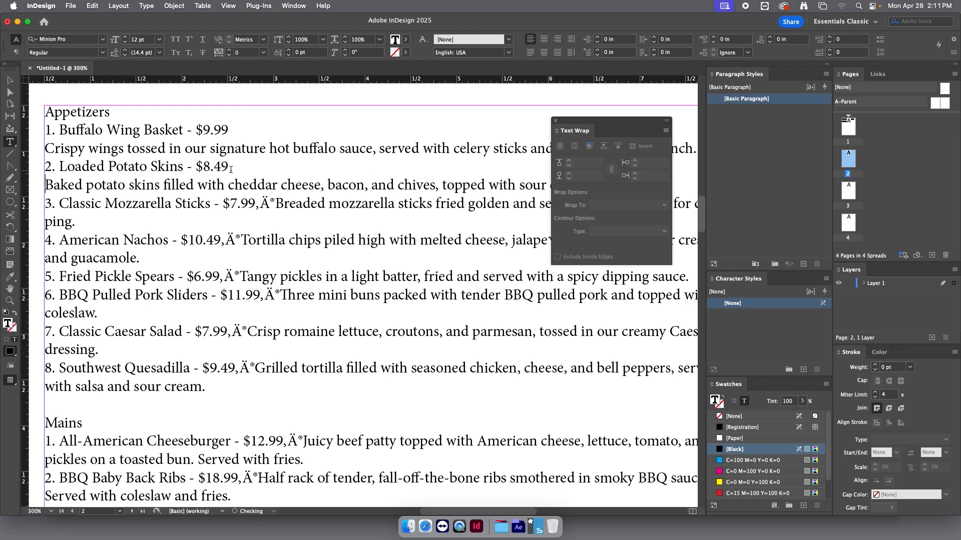
left_click_drag(276, 203, 257, 204)
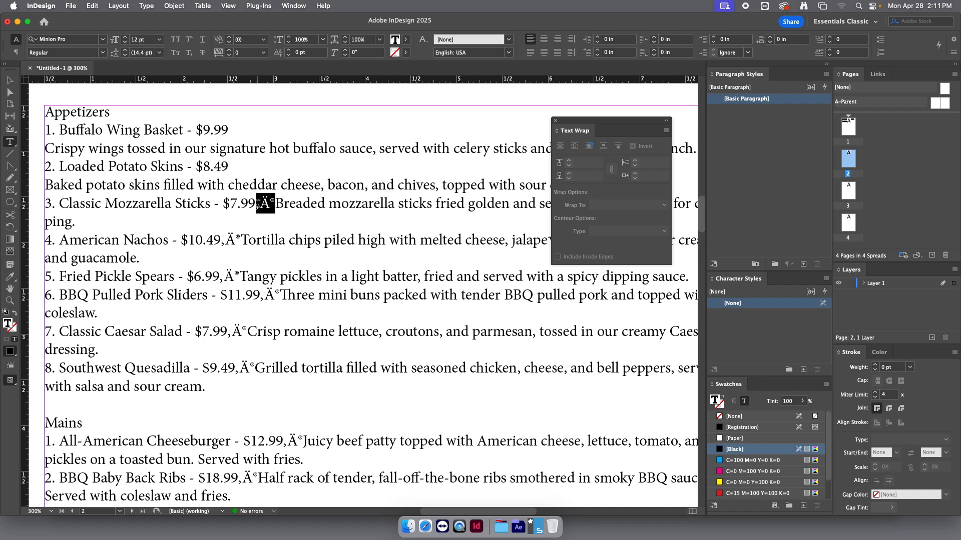
key("Return")
left_click_drag(241, 241, 221, 243)
key("Return")
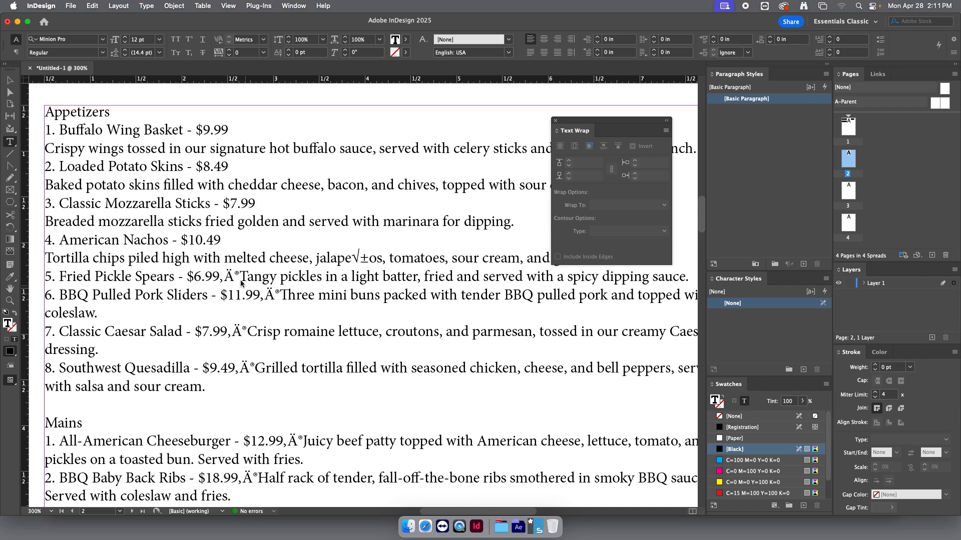
Replace the stray characters after the prices of appetizers 5 to 8, Fried Pickle Spears through Southwest Quesadilla, with line breaks.
left_click_drag(239, 276, 219, 278)
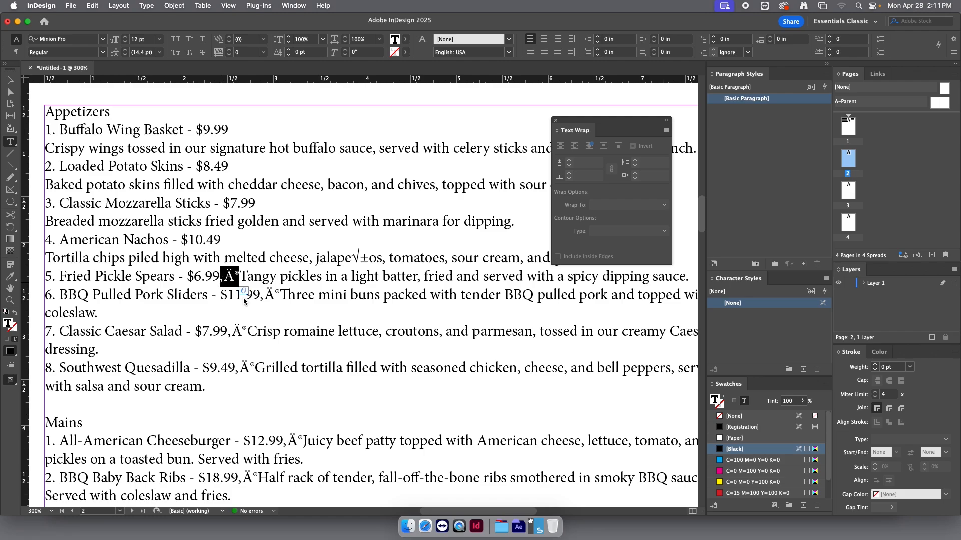
key("Return")
mouse_move(279, 312)
left_mouse_down()
mouse_move(246, 314)
mouse_move(262, 314)
left_mouse_up()
key("Return")
left_click_drag(249, 349, 227, 352)
key("Return")
left_click_drag(256, 386, 233, 388)
key("Return")
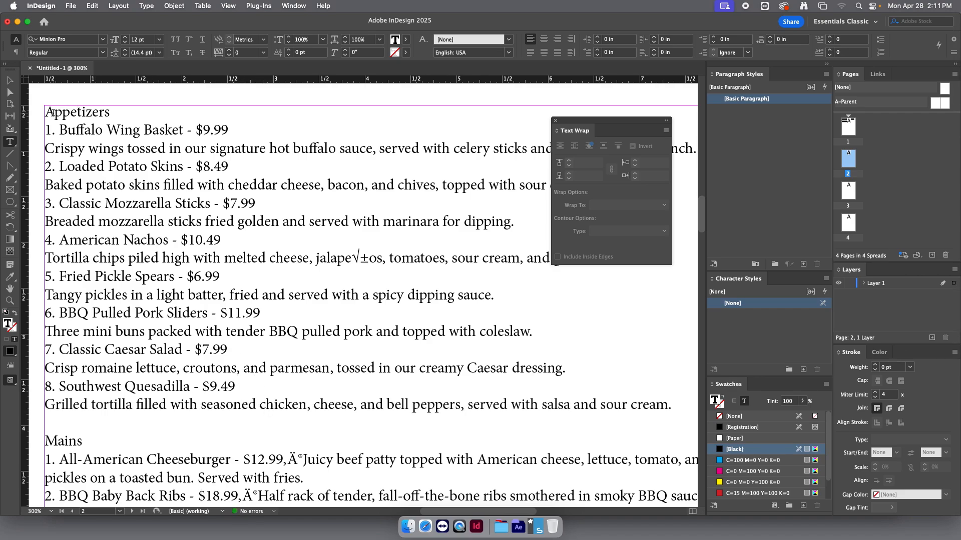
left_click(9, 80)
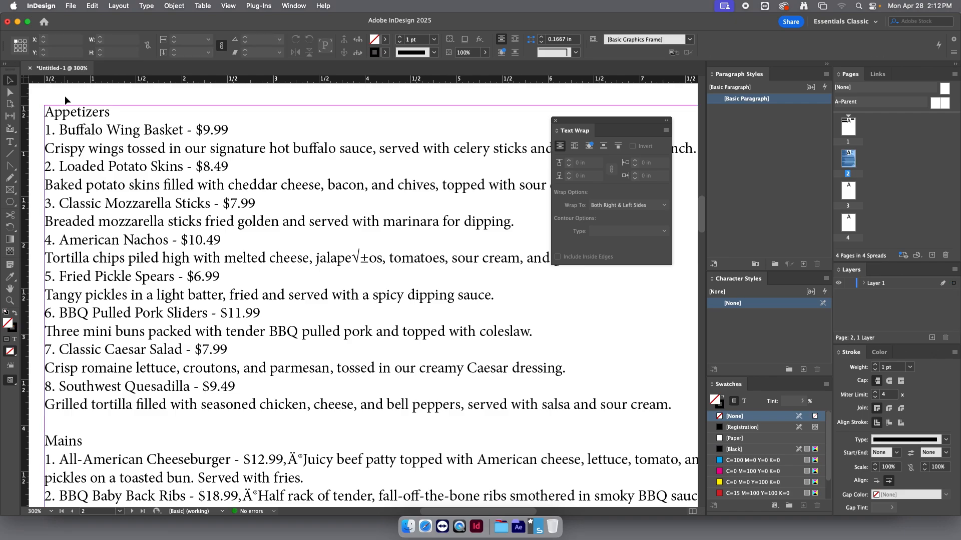
left_click(38, 91)
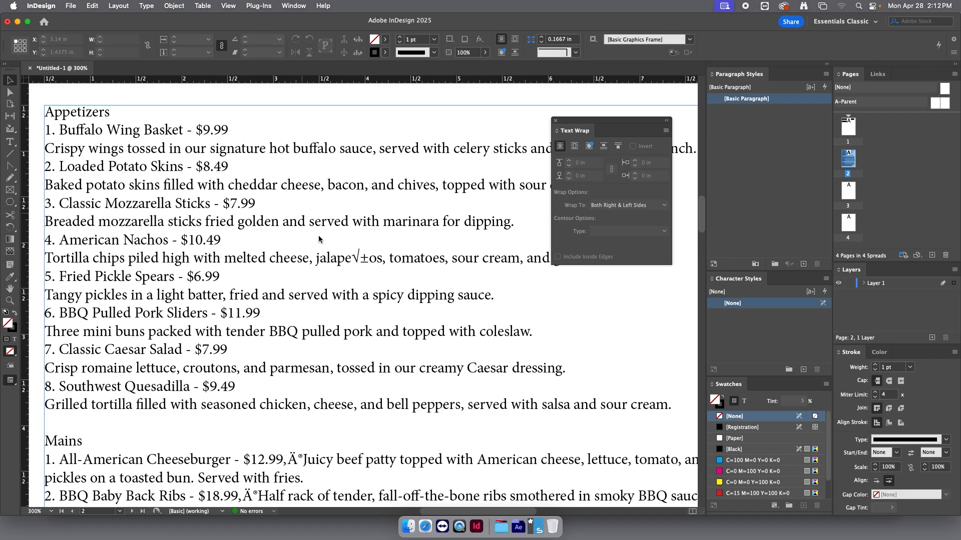
Correct the garbled word in the American Nachos description to "jalapeños".
double_click(369, 259)
key("BackSpace")
key("BackSpace")
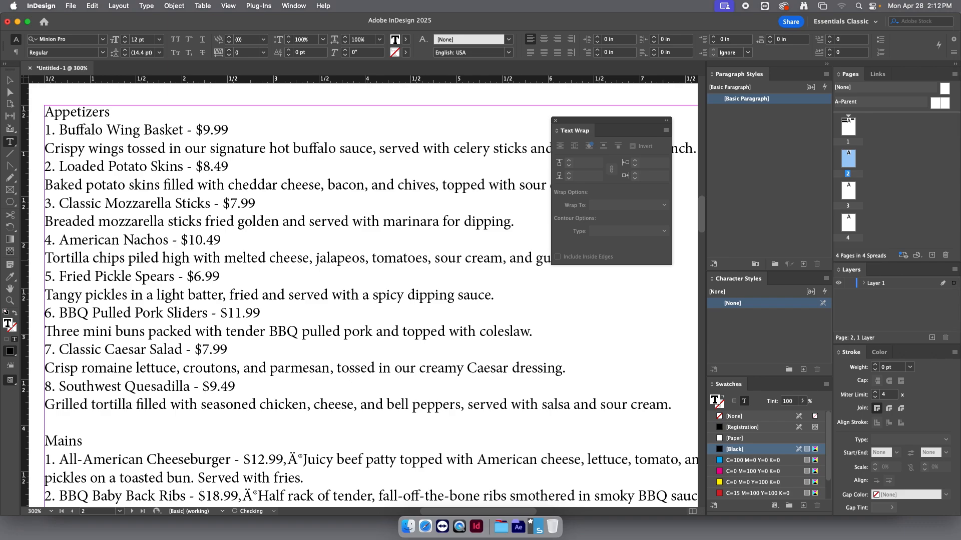
type("ñ")
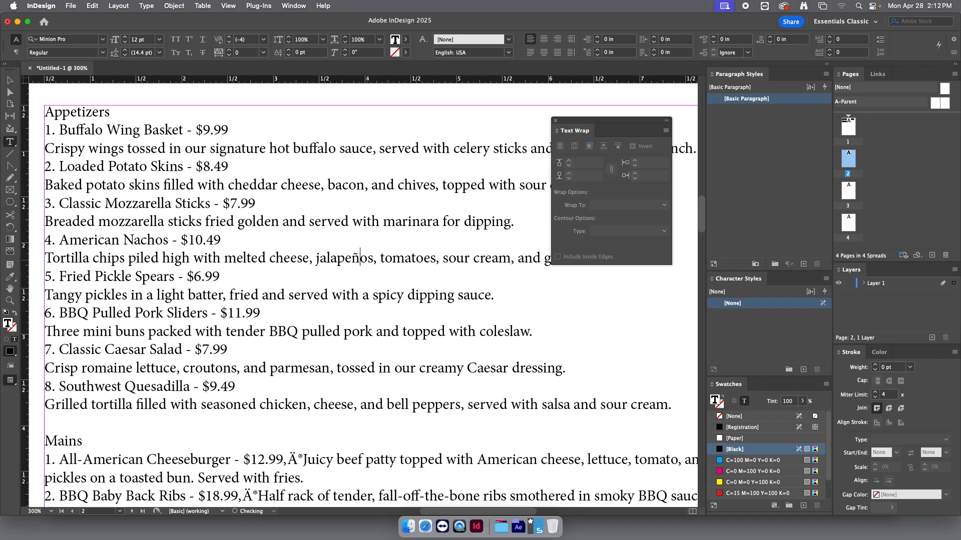
key("Escape")
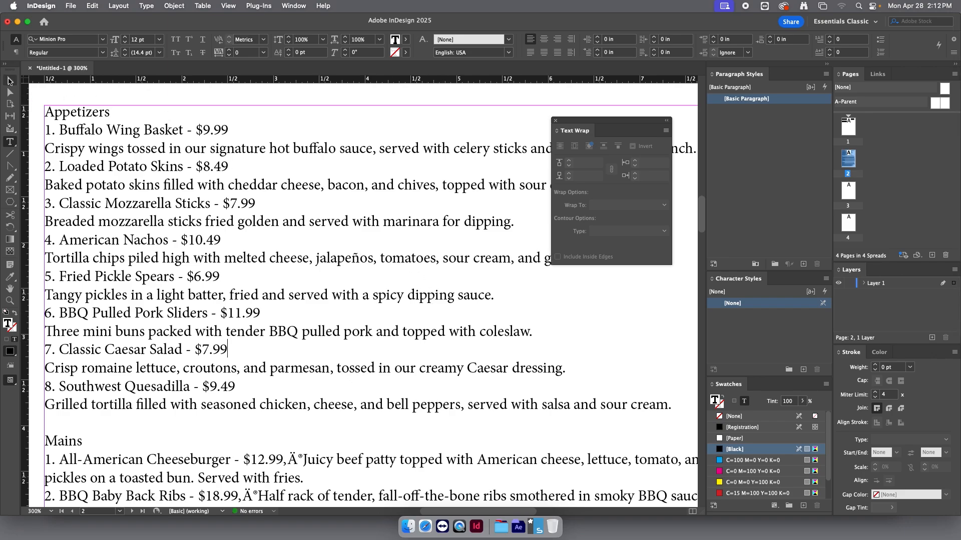
left_click(75, 93)
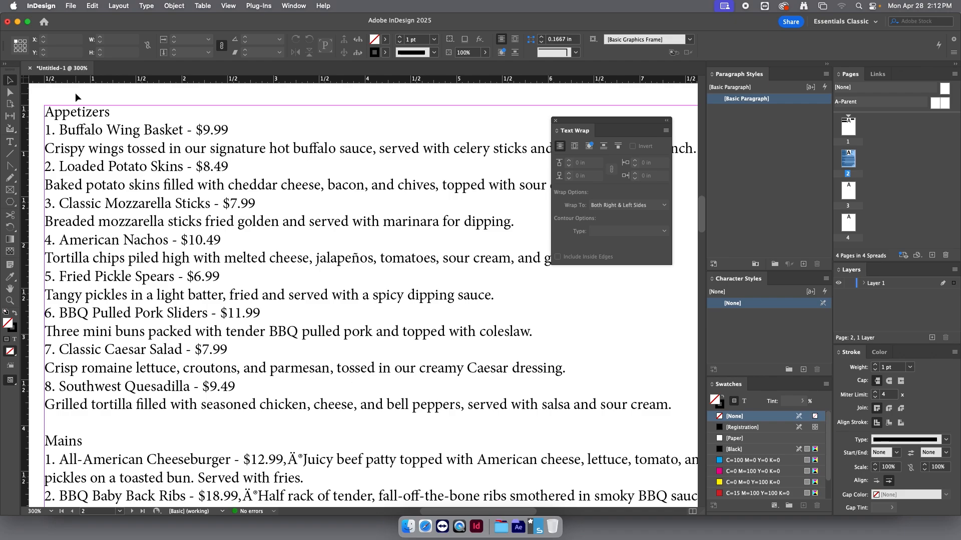
key("super+0")
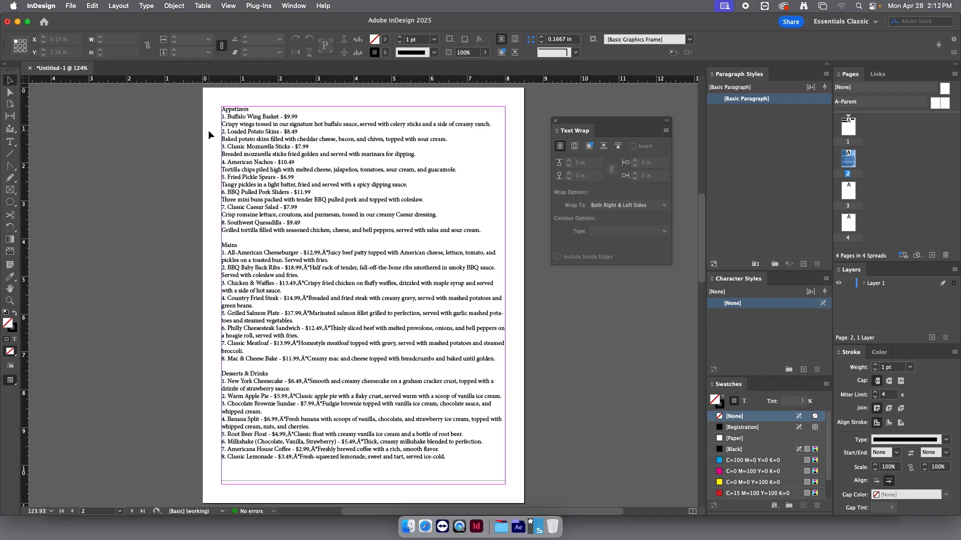
double_click(232, 113)
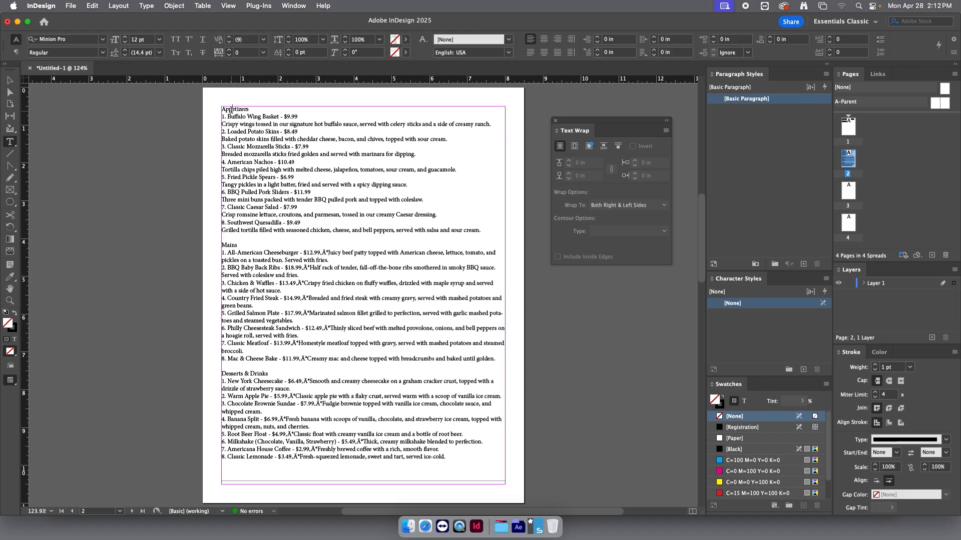
double_click(233, 109)
double_click(234, 245)
triple_click(230, 375)
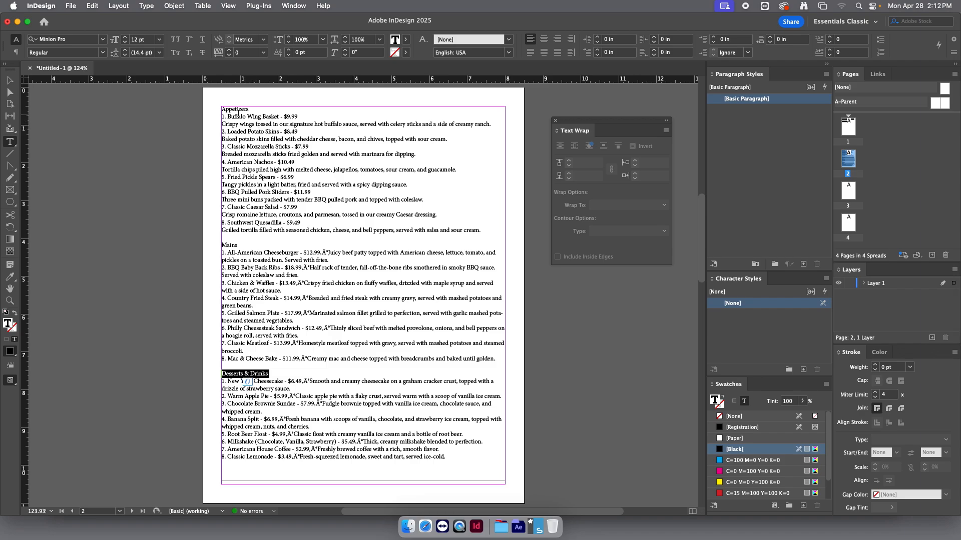
Select all the menu text on page 2 and create a paragraph style named "Body Copy".
left_click(264, 163)
key("super+a")
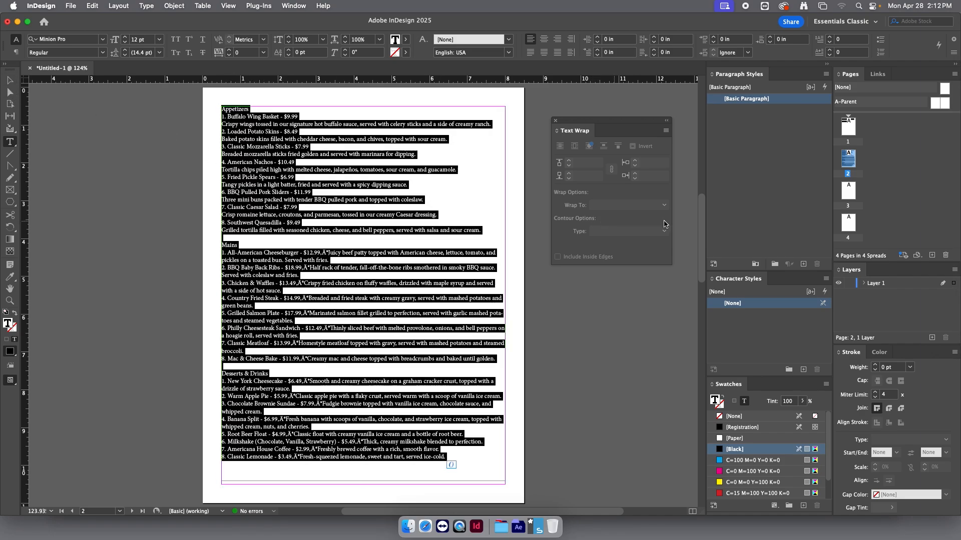
left_click(803, 264)
left_click(779, 114)
double_click(780, 117)
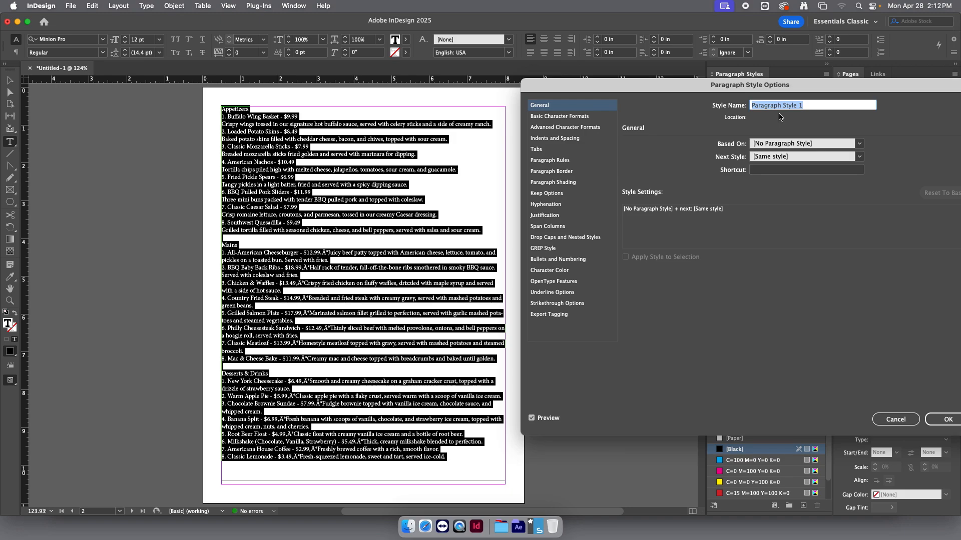
type("Body Copy")
Set the Body Copy style's basic character formats to Source Sans Variable, Regular, 14 pt.
left_click(581, 117)
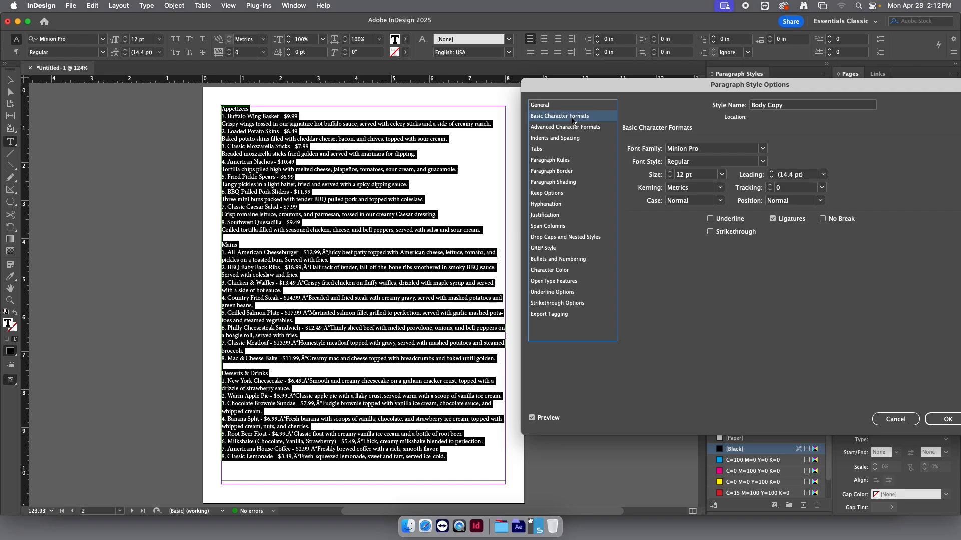
left_click(762, 149)
left_click_drag(774, 281, 772, 408)
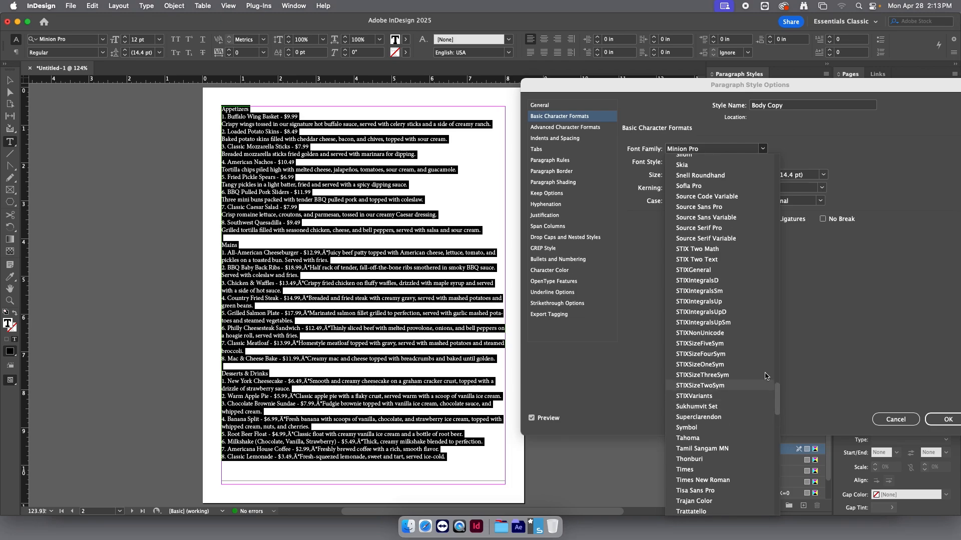
left_click(708, 218)
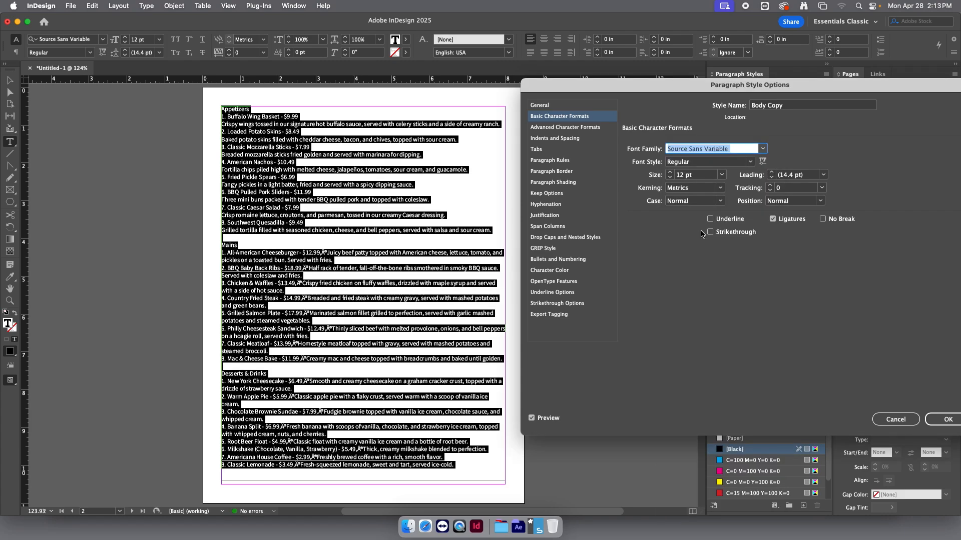
left_click(750, 162)
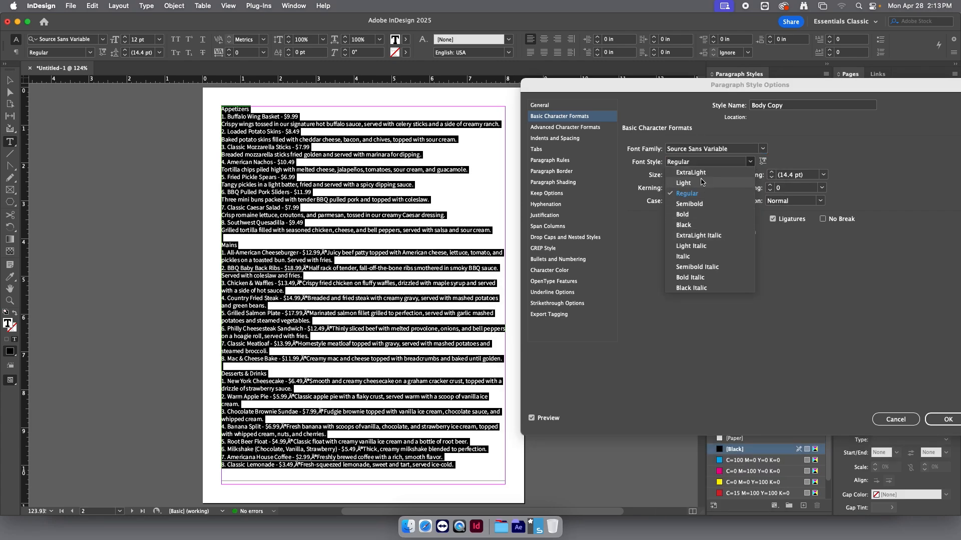
left_click(699, 194)
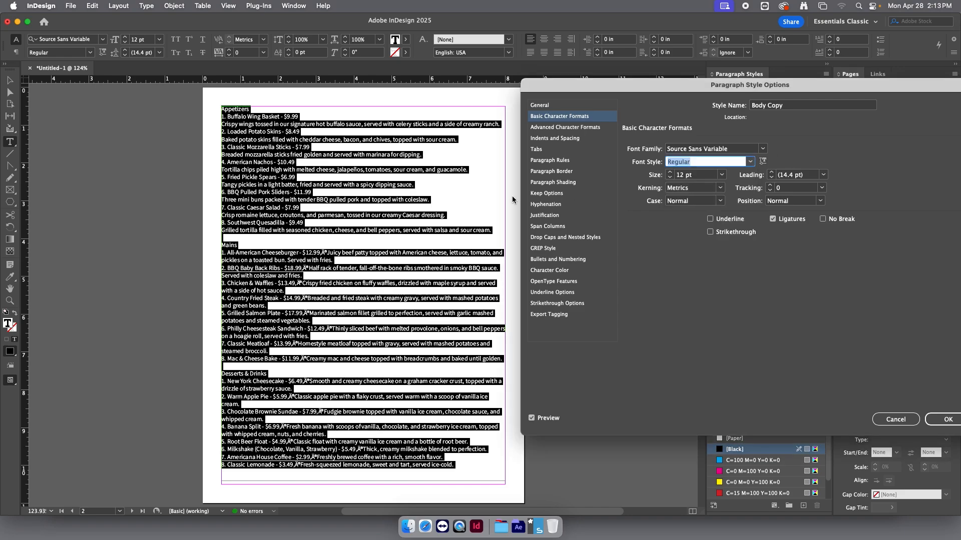
left_click(722, 175)
left_click(695, 248)
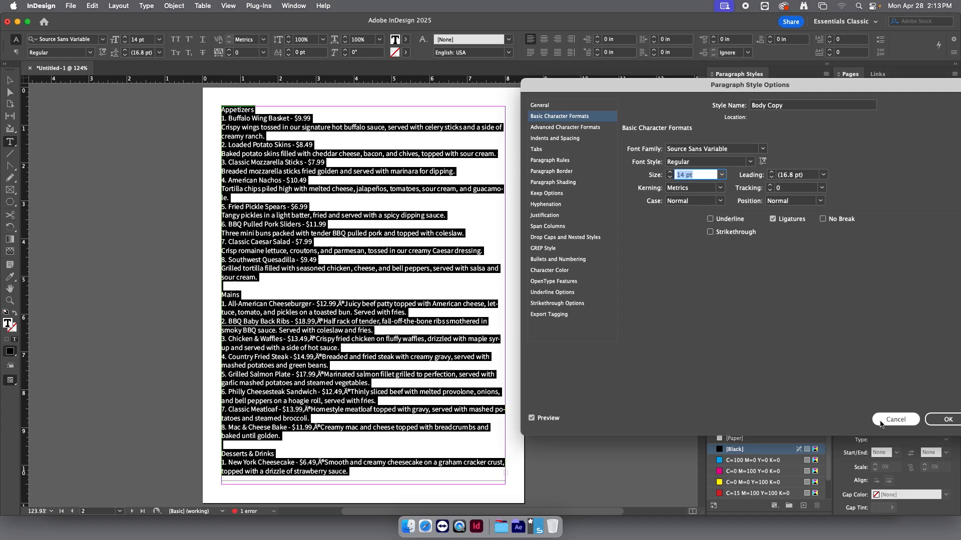
Accept the Body Copy style options and create a paragraph style named "Section Title" from the Appetizers heading.
left_click(948, 419)
left_click(296, 183)
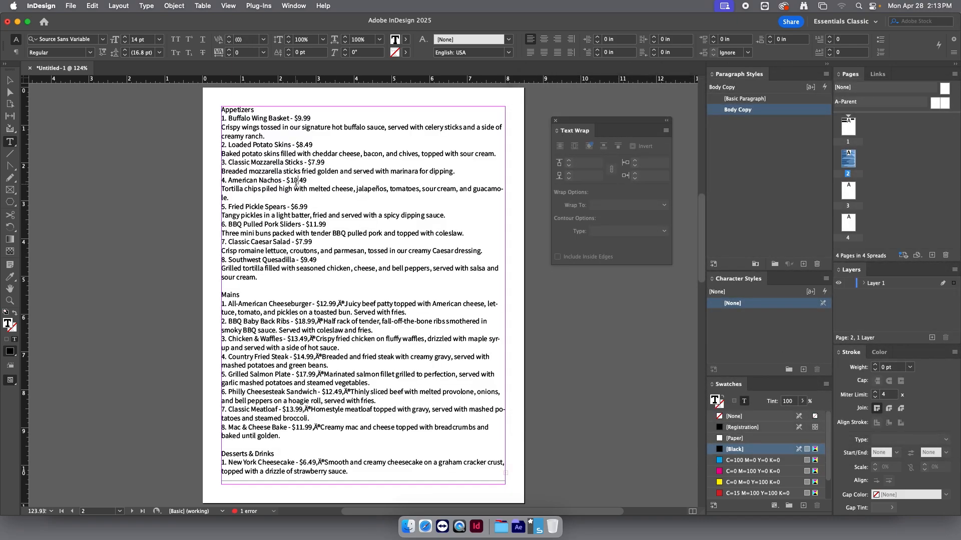
double_click(233, 109)
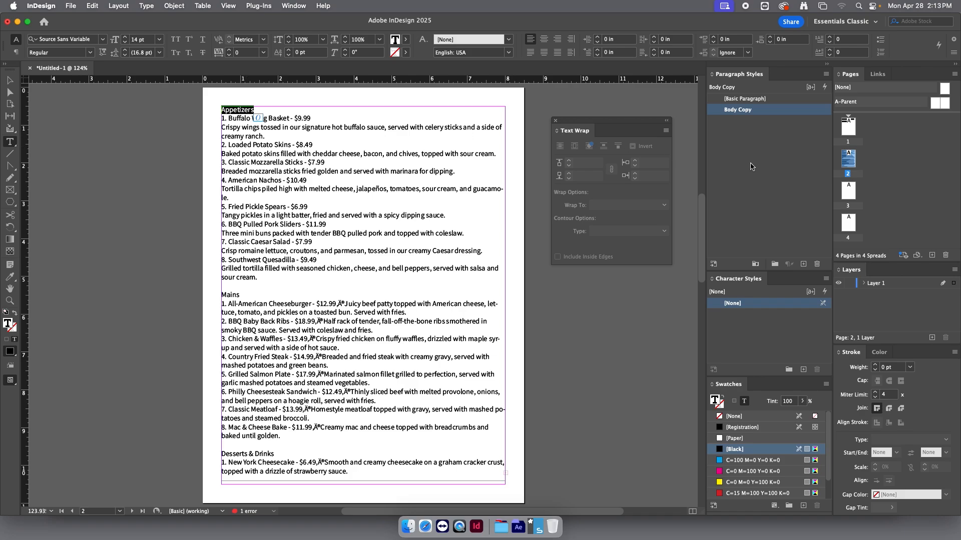
left_click(804, 264)
double_click(779, 121)
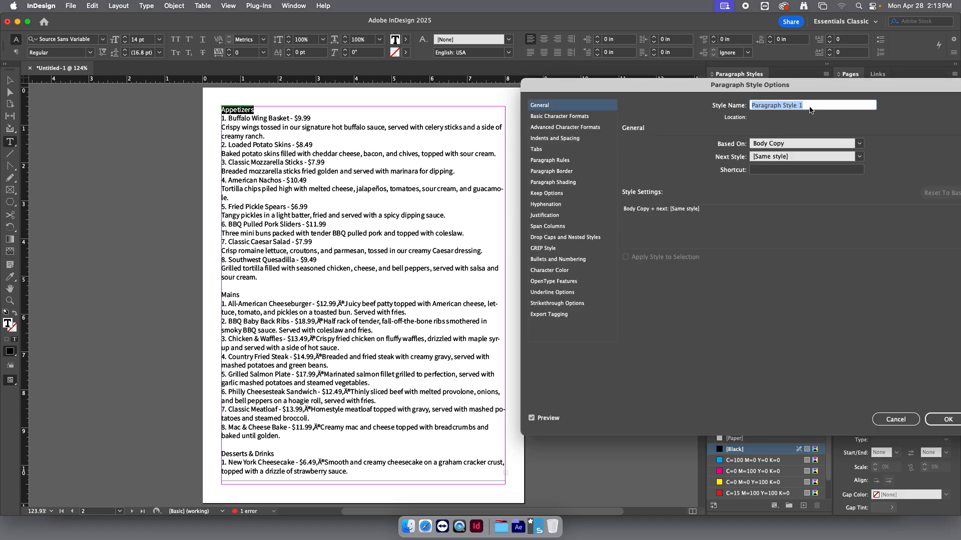
type("Section Title")
Set the Section Title style's basic character formats to Bold, 28 pt, and accept the style options.
left_click(577, 118)
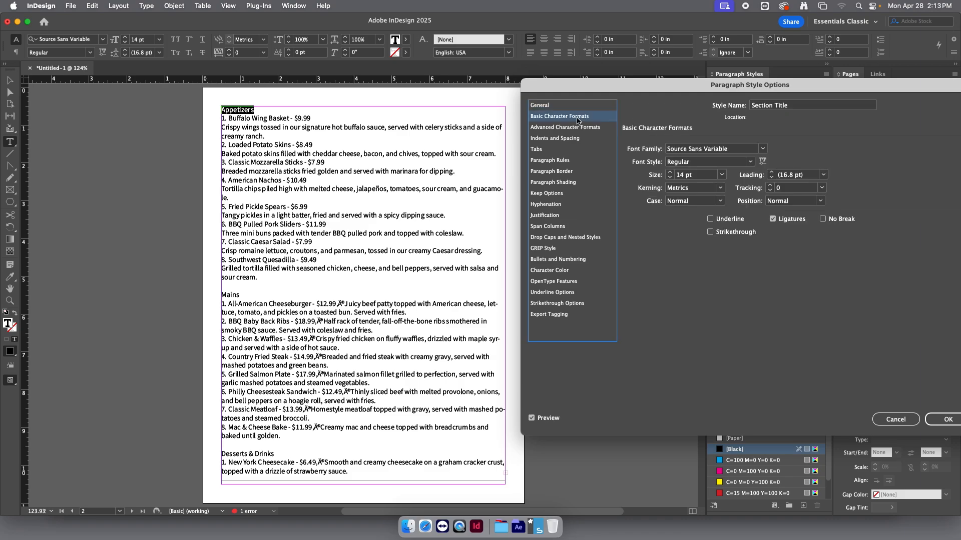
left_click(748, 162)
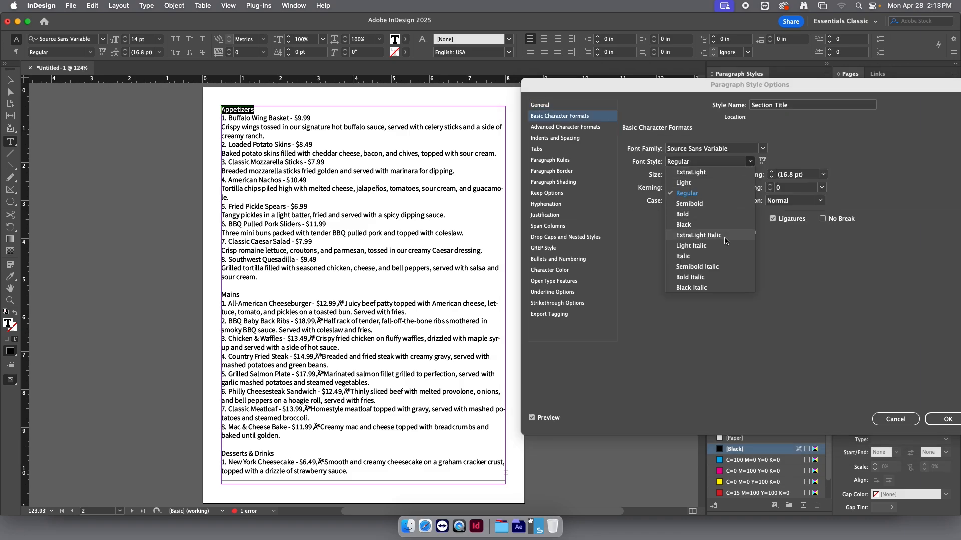
left_click(695, 215)
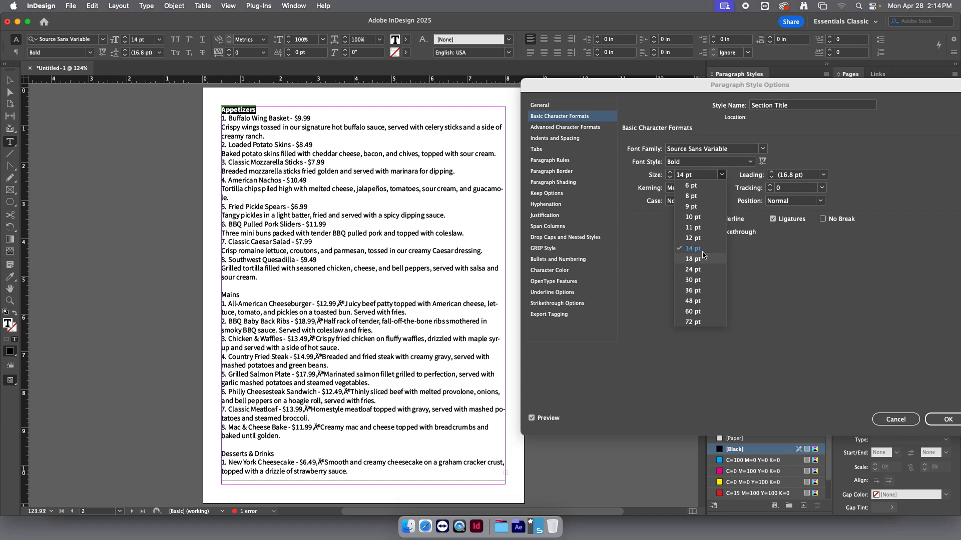
left_click(698, 175)
type("28")
key("Tab")
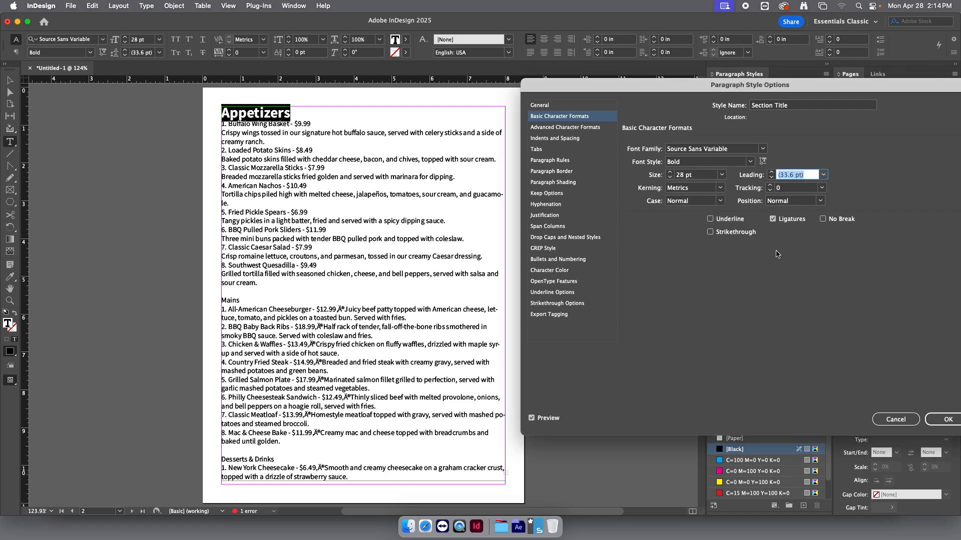
left_click(945, 423)
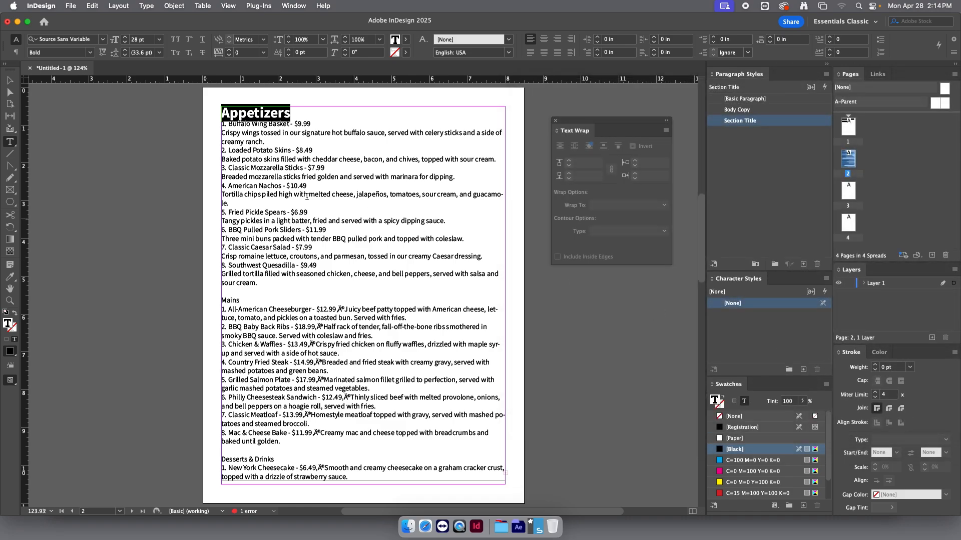
Apply the Section Title style to the Mains and Desserts & Drinks headings.
left_click(231, 300)
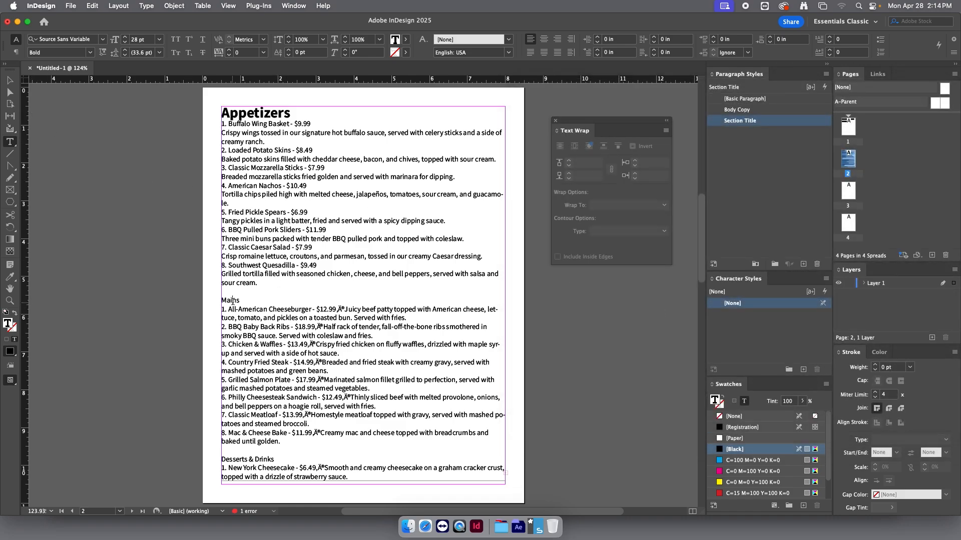
left_click(739, 120)
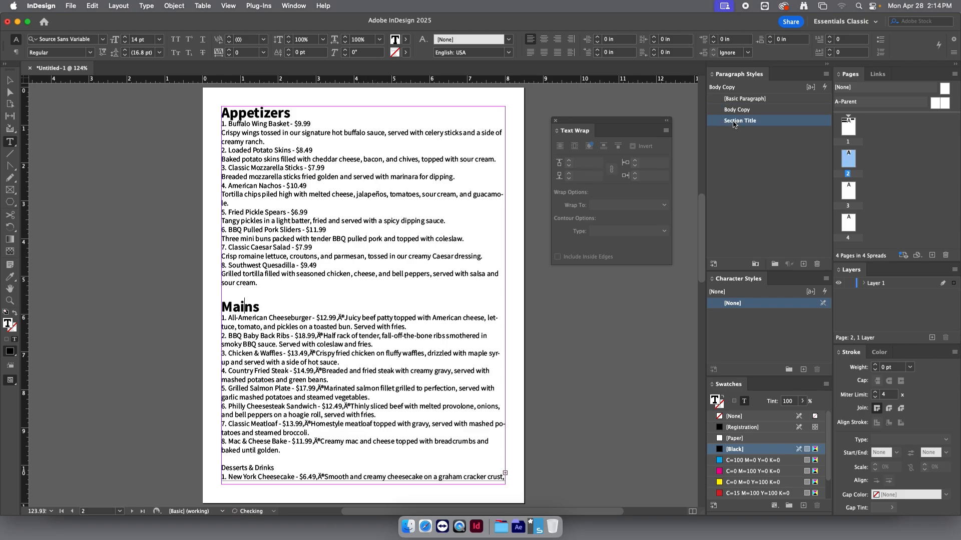
scroll(276, 381, "down", 1)
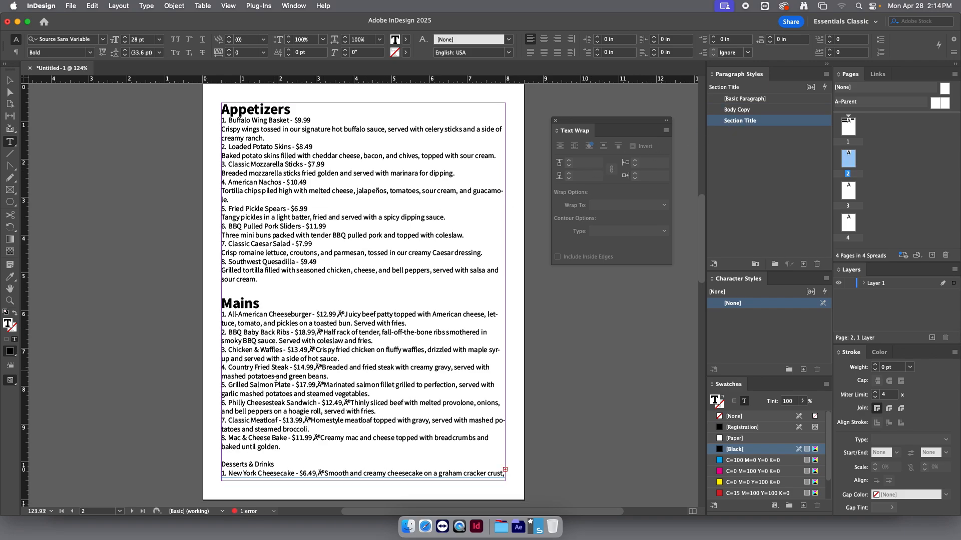
left_click(260, 466)
left_click(756, 122)
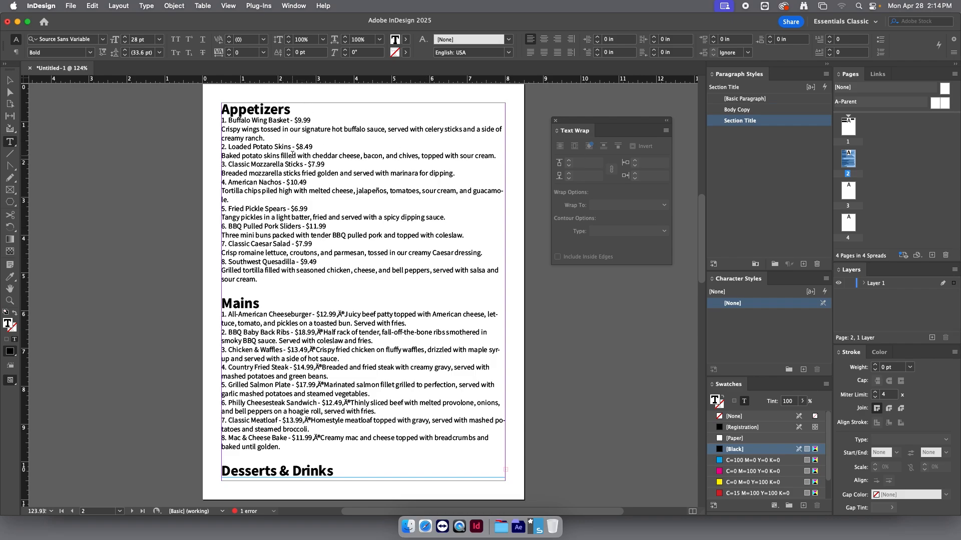
left_click(774, 158)
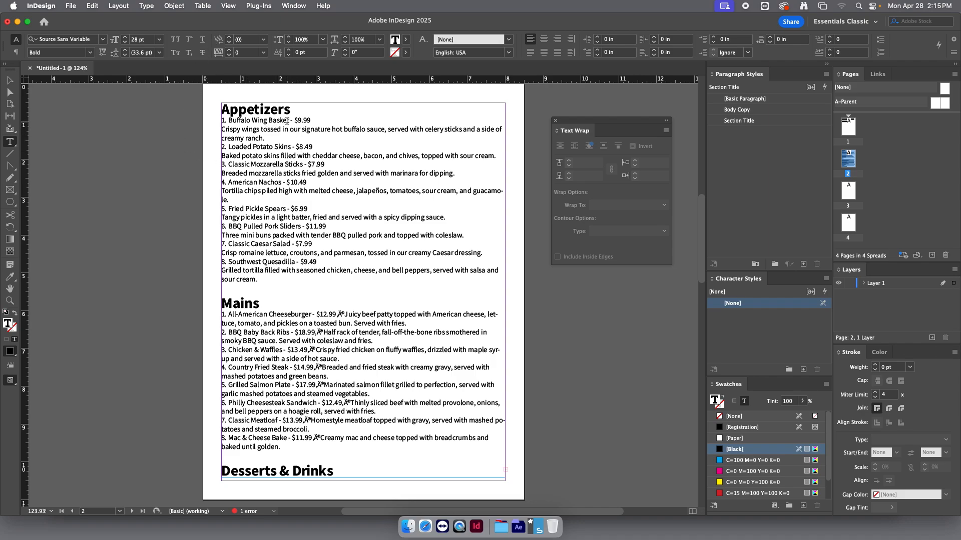
left_click(382, 133)
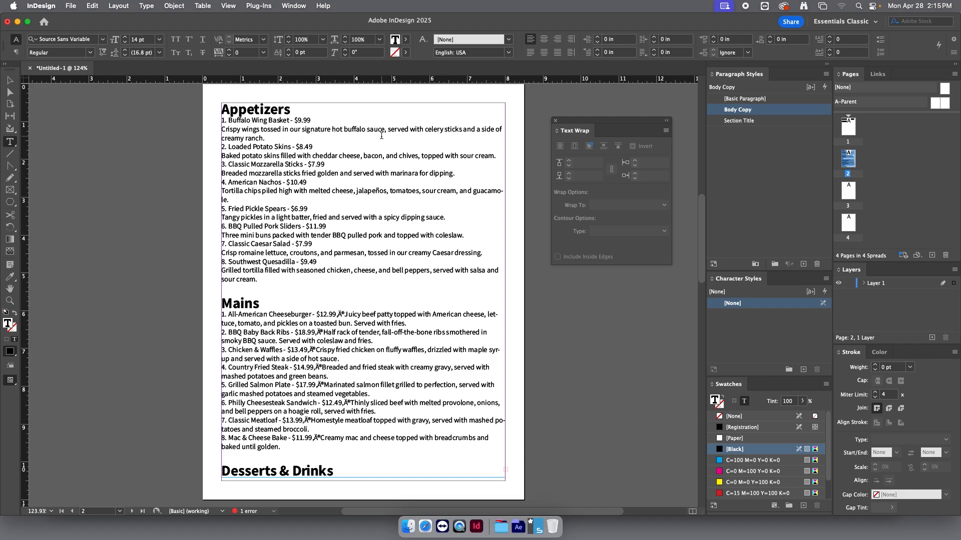
left_click(309, 120)
triple_click(309, 121)
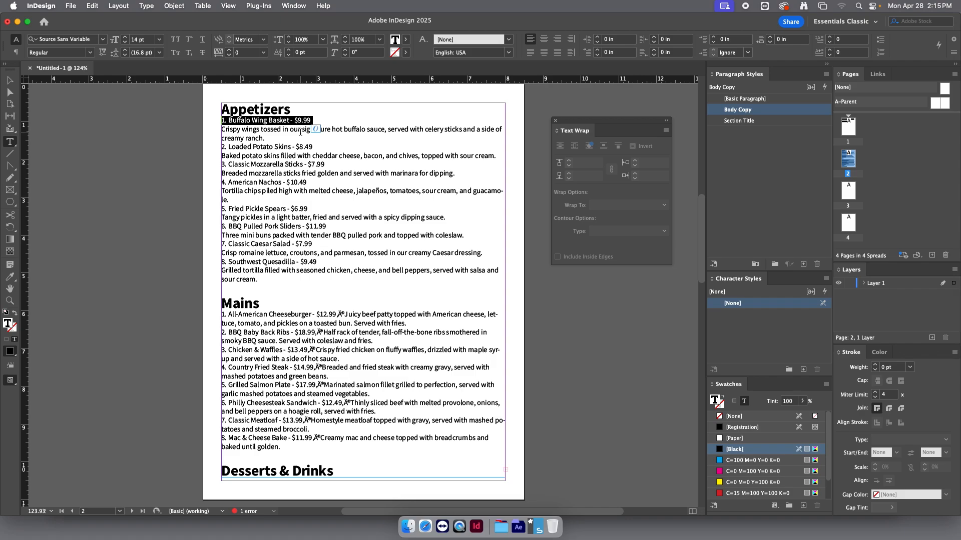
left_click(253, 146)
left_click_drag(312, 147, 215, 150)
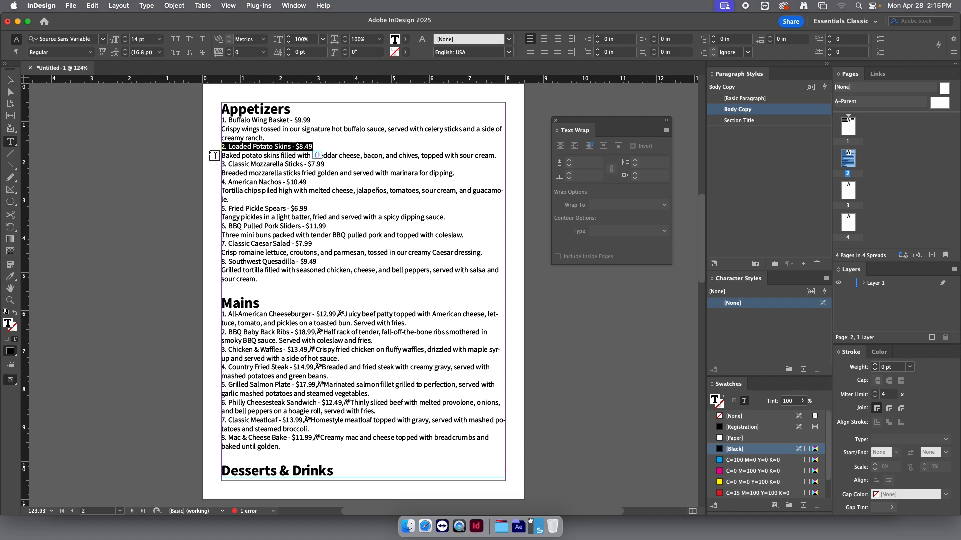
left_click(318, 138)
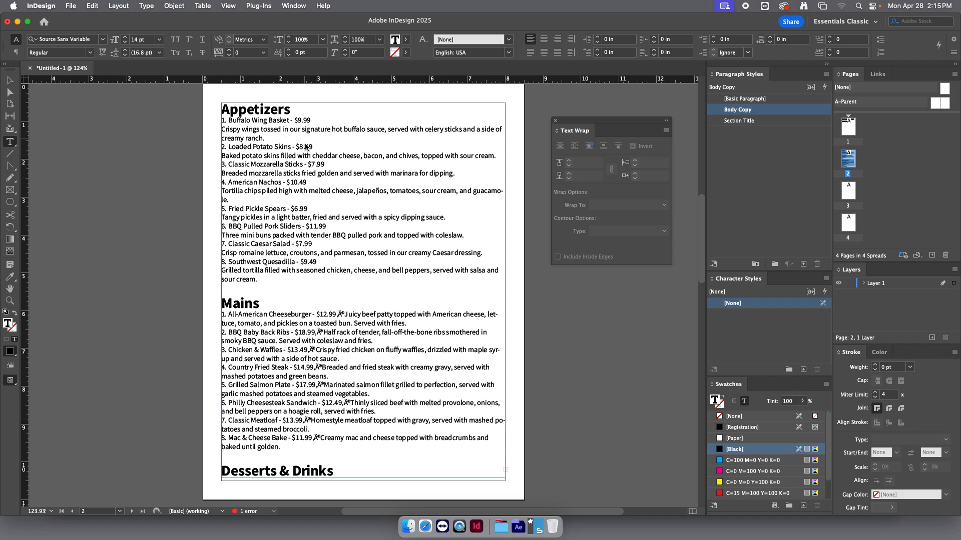
Replace the hyphen before the Fried Pickle Spears price with a manually typed row of dots.
left_click(291, 209)
key("BackSpace")
key("BackSpace")
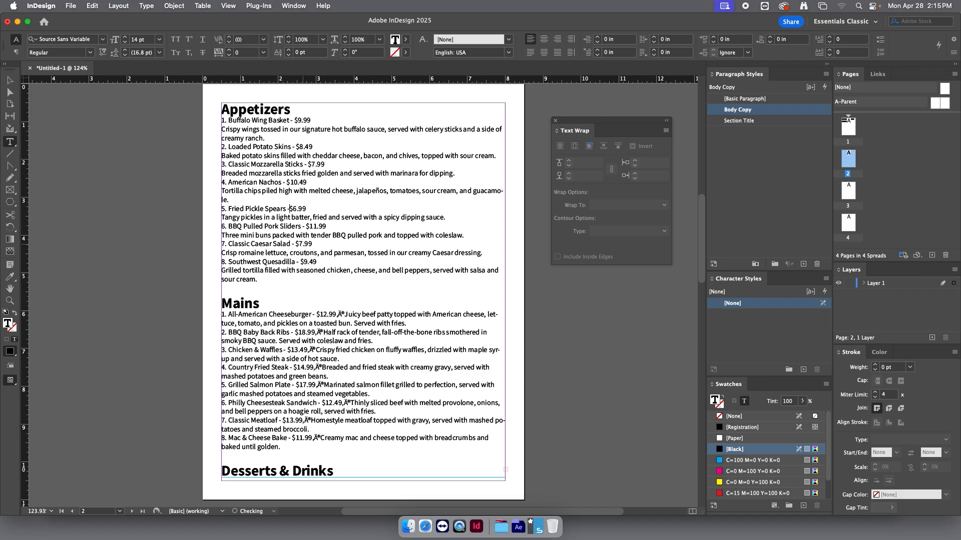
type("...................")
type("......................")
type("...............")
type("................")
type("................")
type(".......")
Insert "(fat 20g)" after Fried Pickle Spears and delete surplus dots until the price fits on the line.
type("(")
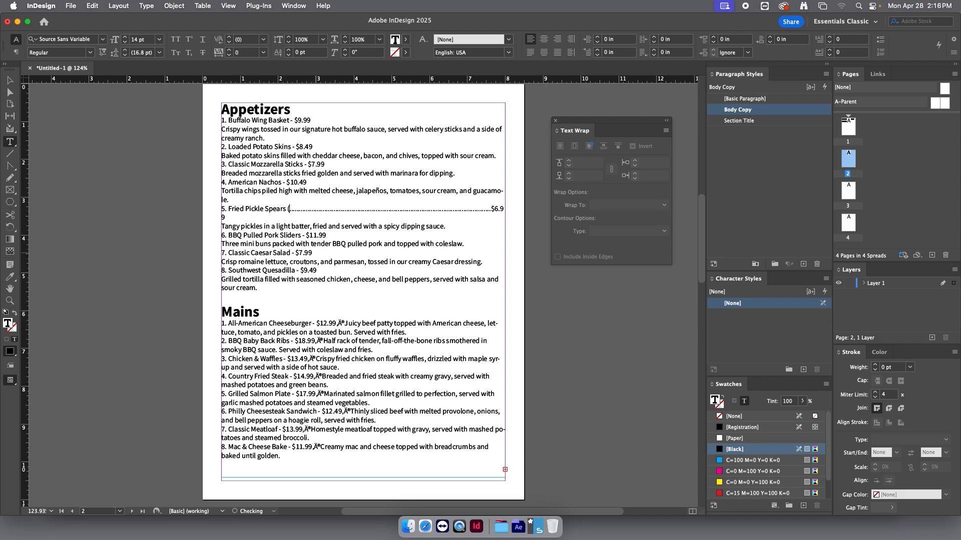
type("fat 20g)")
key("Delete")
key("Delete")
key("Delete")
key("Delete")
key("Delete")
key("Delete")
key("Delete")
key("Delete")
key("Delete")
key("Delete")
key("Delete")
key("Delete")
key("Delete")
key("Delete")
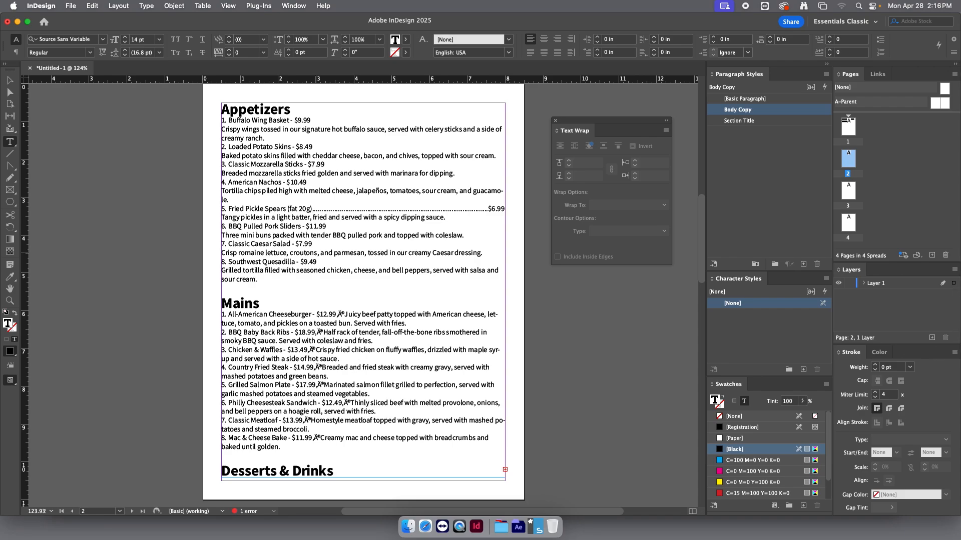
Delete the fat note and dot row from the Fried Pickle Spears line and put a hyphen back before the price.
left_click_drag(488, 209, 288, 209)
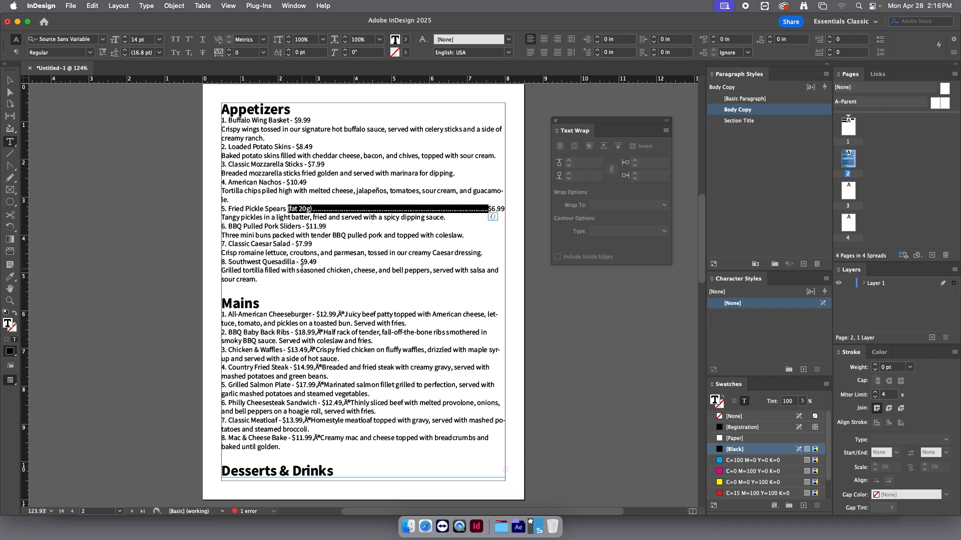
key("BackSpace")
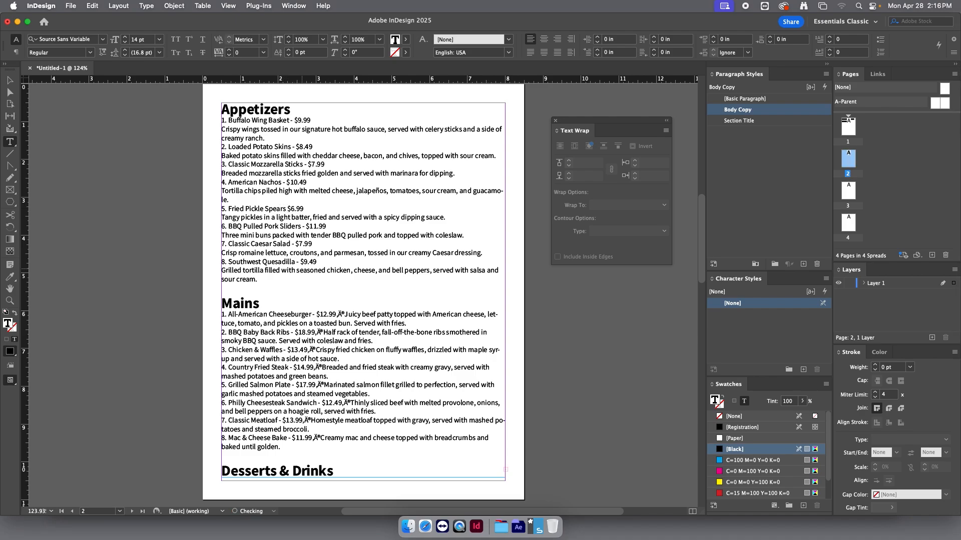
type("-")
key("Left")
key("Left")
key("Right")
key("Right")
key("Right")
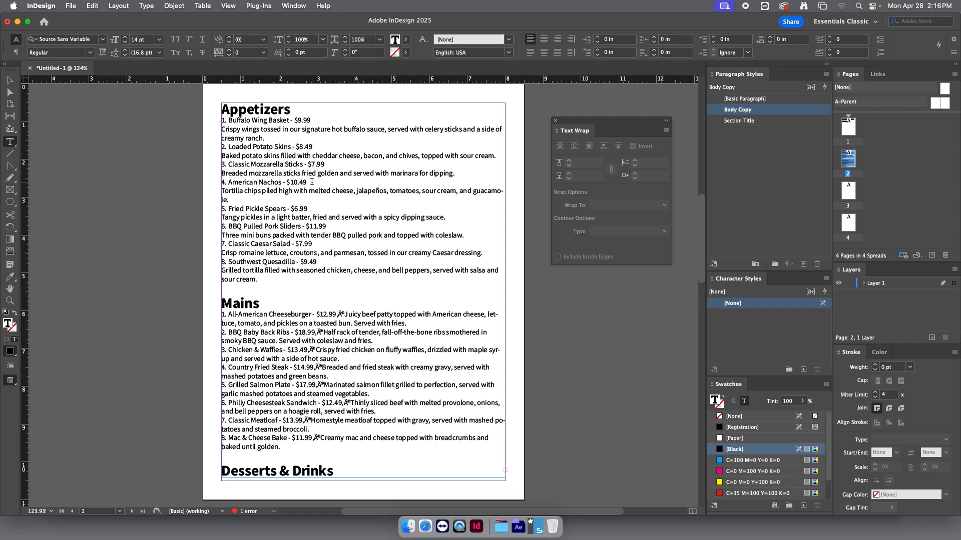
Replace the hyphen between Buffalo Wing Basket and its price with a tab.
key("BackSpace")
key("BackSpace")
key("BackSpace")
key("Tab")
Create a paragraph style from the Buffalo Wing Basket line and name it "Item Name and Price".
left_click_drag(314, 120, 216, 120)
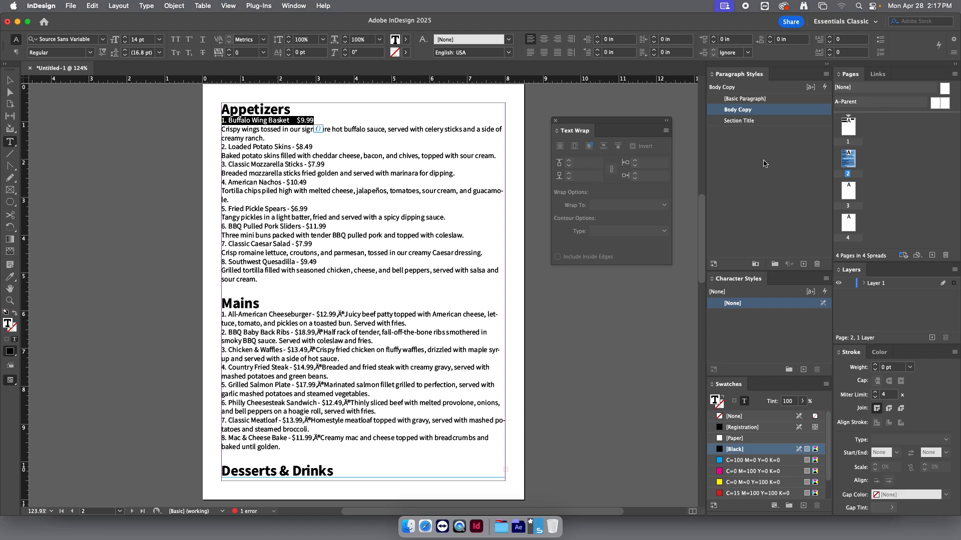
left_click(803, 265)
left_click(779, 124)
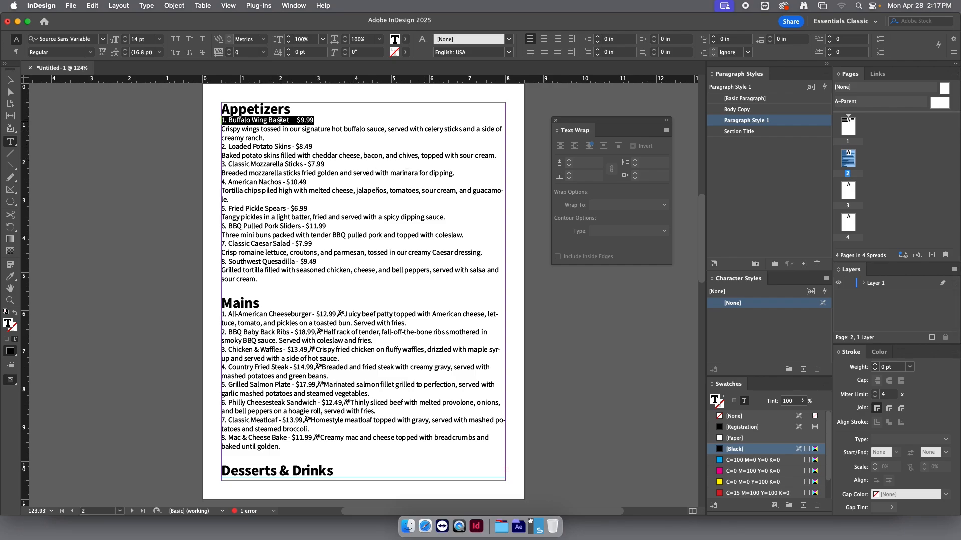
double_click(800, 121)
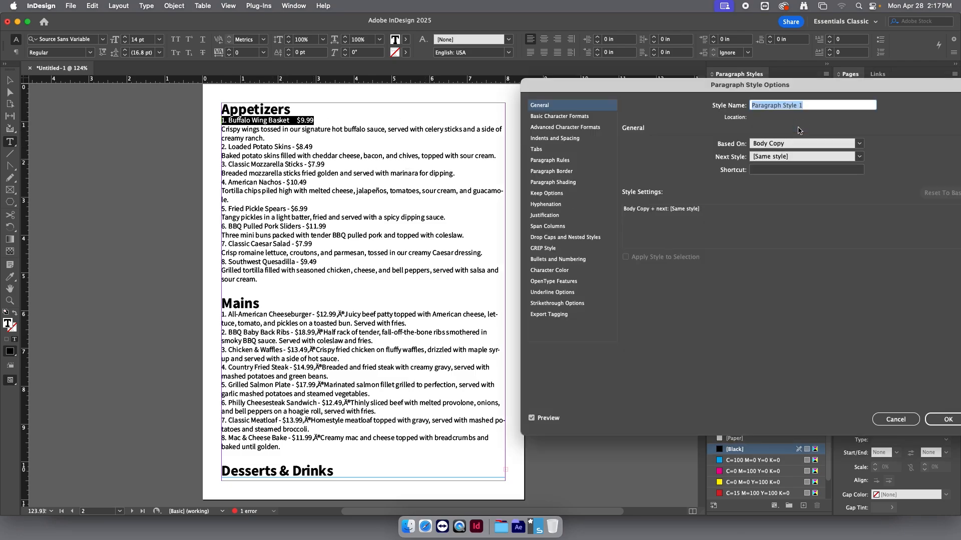
left_click_drag(791, 92, 761, 107)
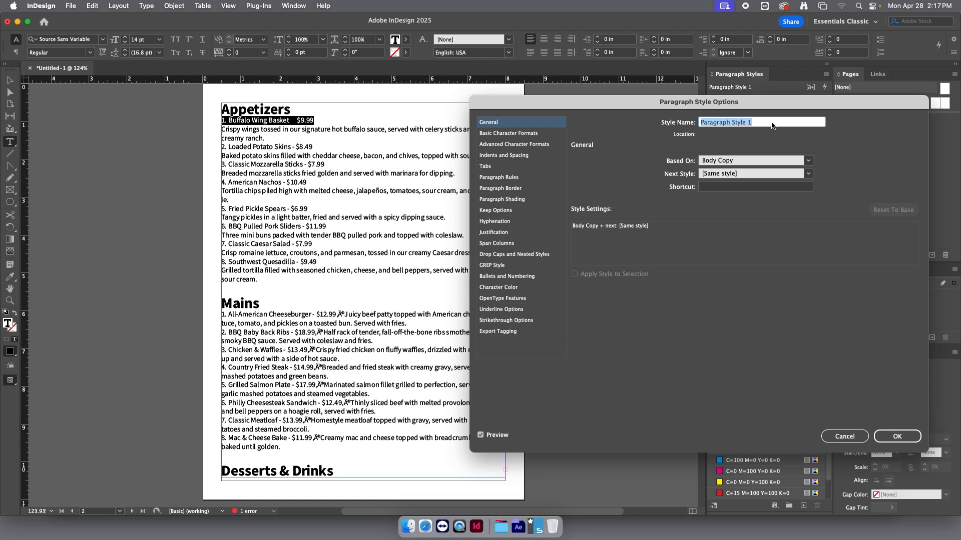
type("Item")
type(" Pric")
key("BackSpace")
key("BackSpace")
key("BackSpace")
key("BackSpace")
type("Name and Price")
Set the Item Name and Price style's font size to 16 pt.
left_click(520, 135)
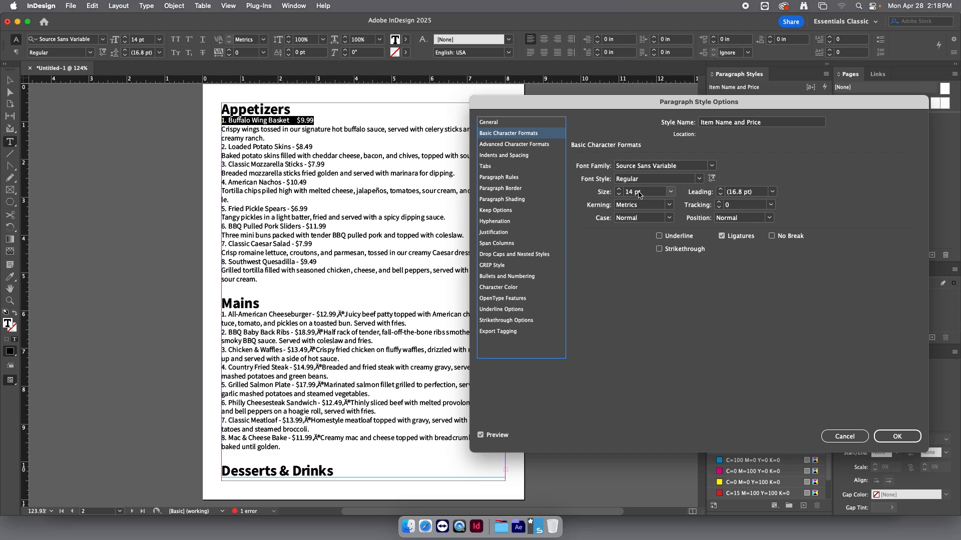
left_click(670, 191)
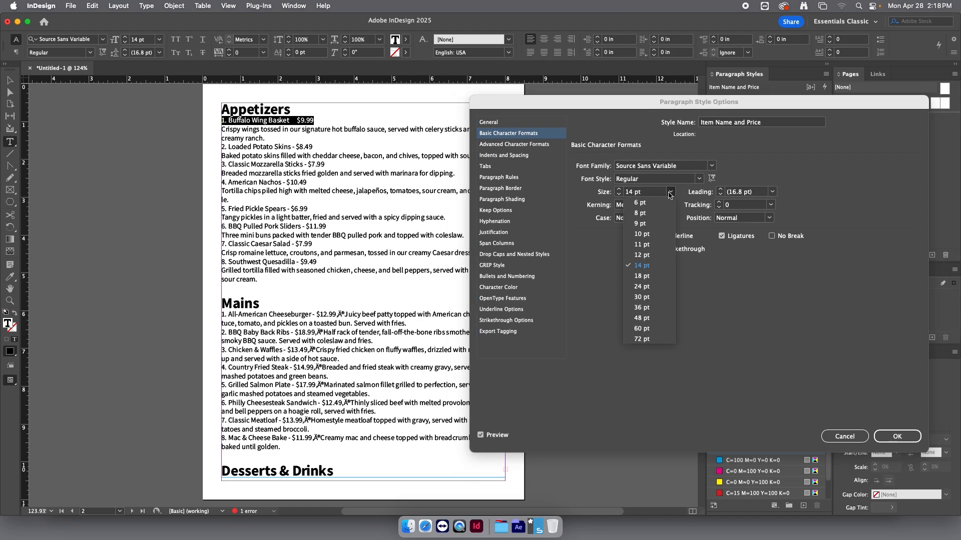
left_click(646, 276)
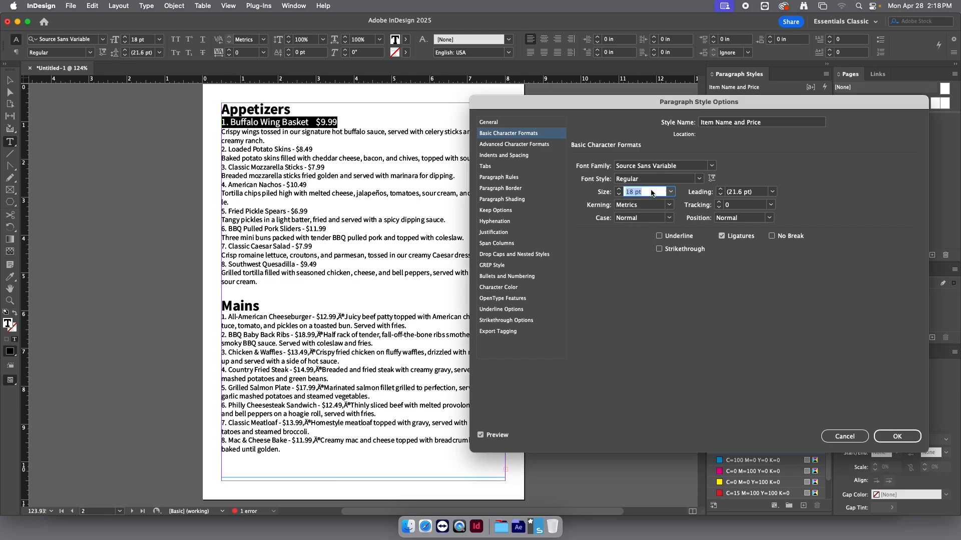
type("16")
key("Tab")
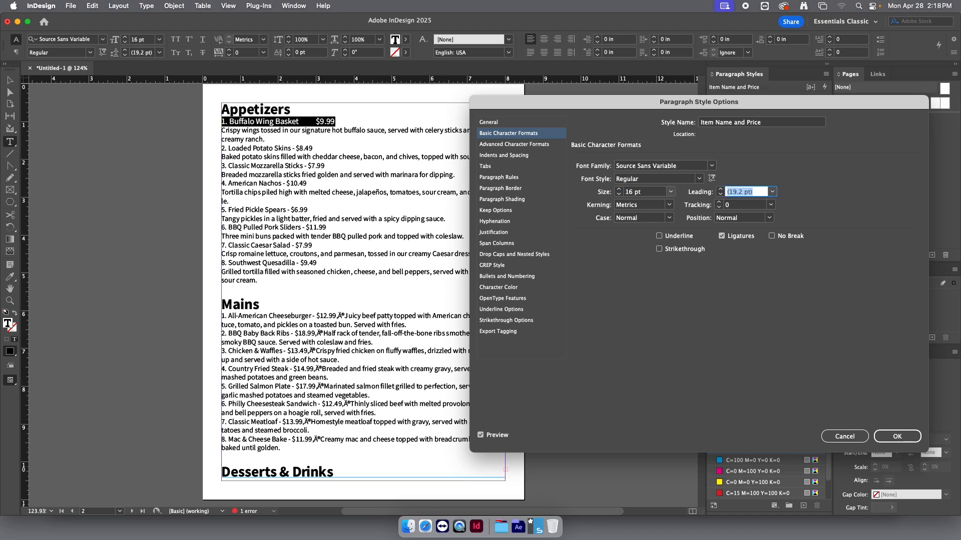
Try a font size of 17 pt for the Item Name and Price style.
left_click(651, 192)
key("BackSpace")
key("BackSpace")
key("BackSpace")
key("BackSpace")
type("7")
key("Tab")
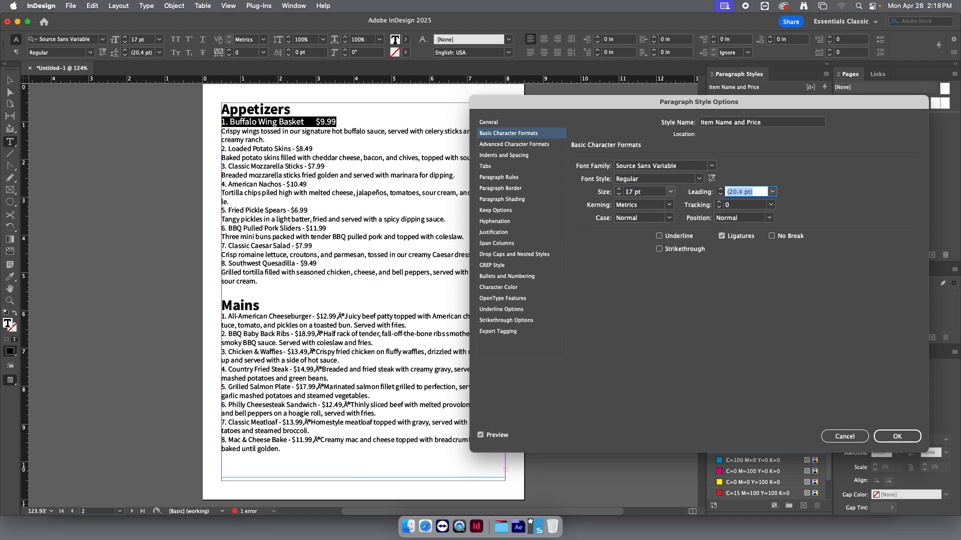
Set the Item Name and Price style's size back to 16 pt and restore automatic leading.
key("BackSpace")
left_click(649, 194)
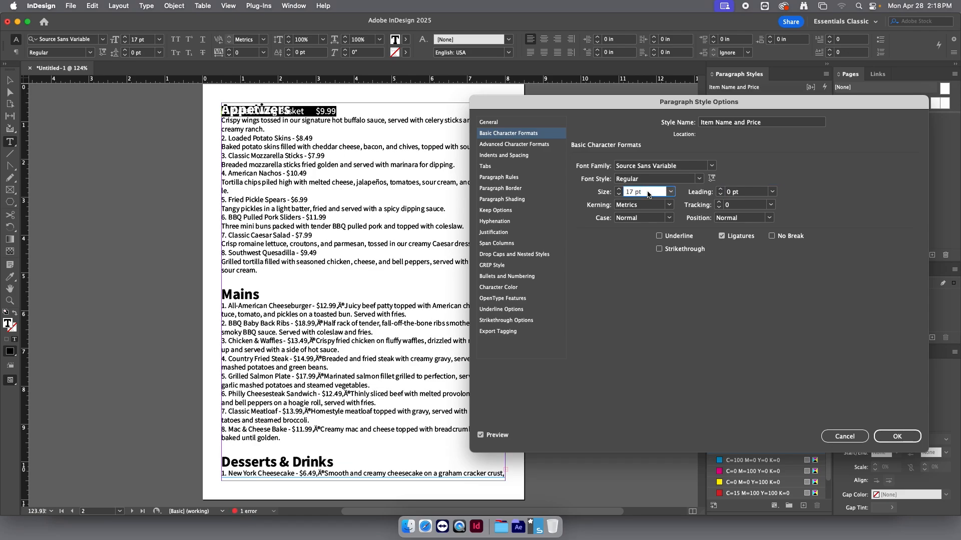
key("BackSpace")
key("BackSpace")
key("BackSpace")
key("BackSpace")
type("6")
key("Tab")
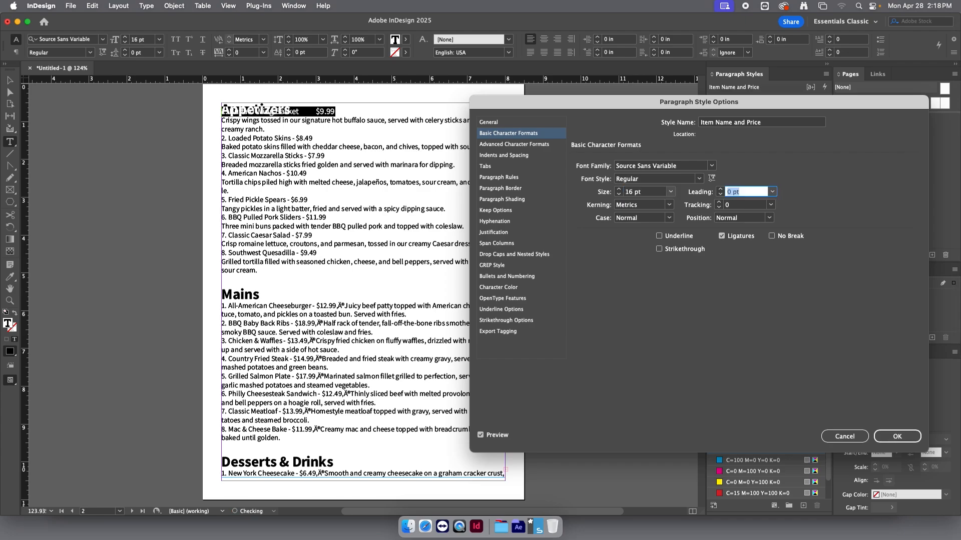
left_click(773, 193)
left_click(750, 201)
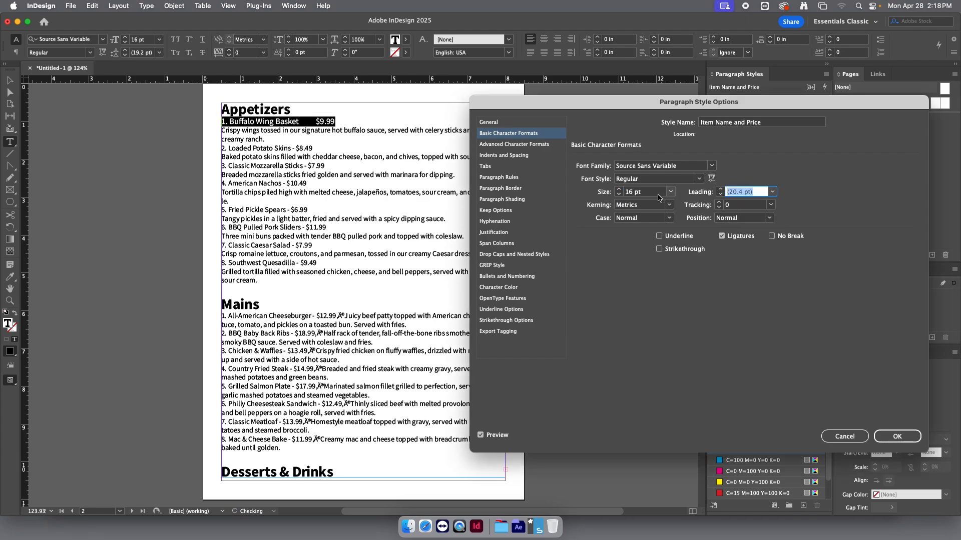
Set the Item Name and Price style's font style to Semibold and save the style.
left_click(648, 180)
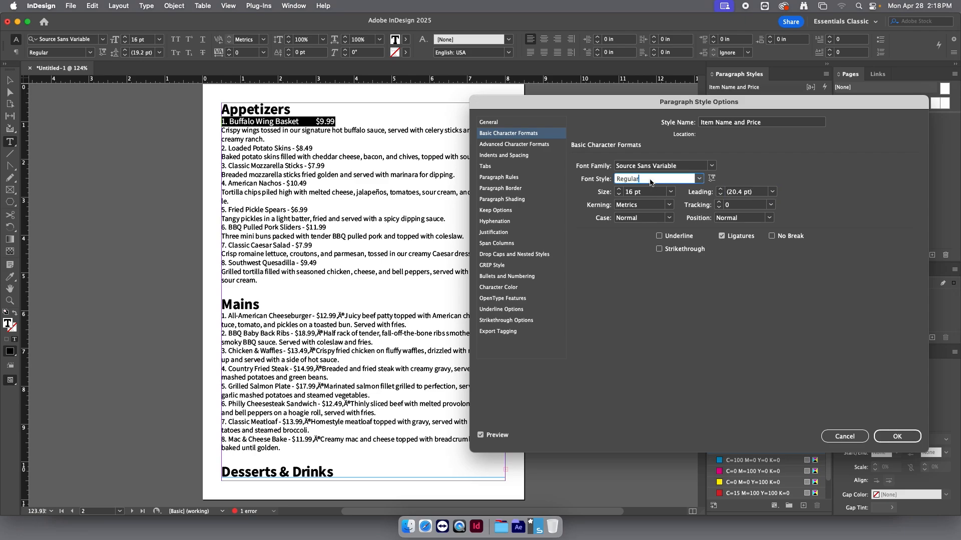
left_click(698, 179)
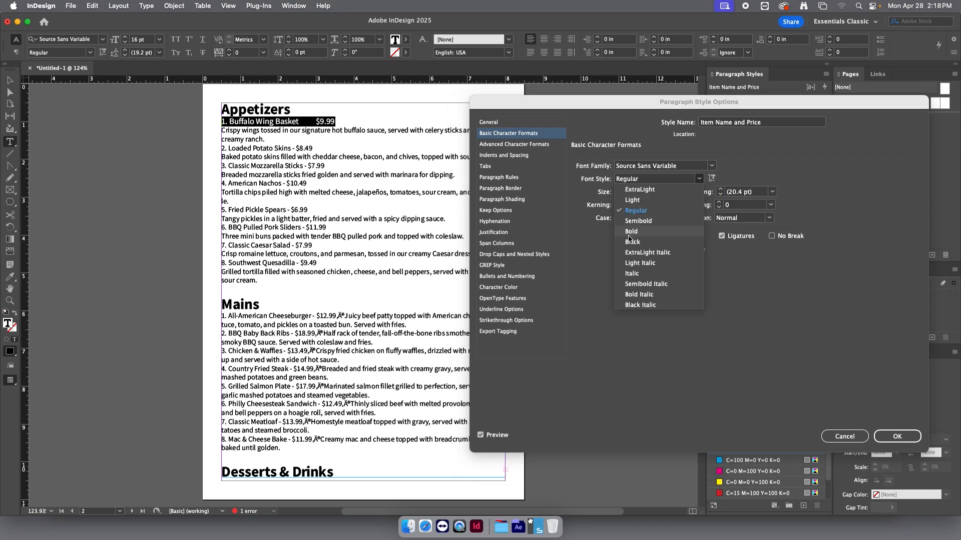
left_click(638, 223)
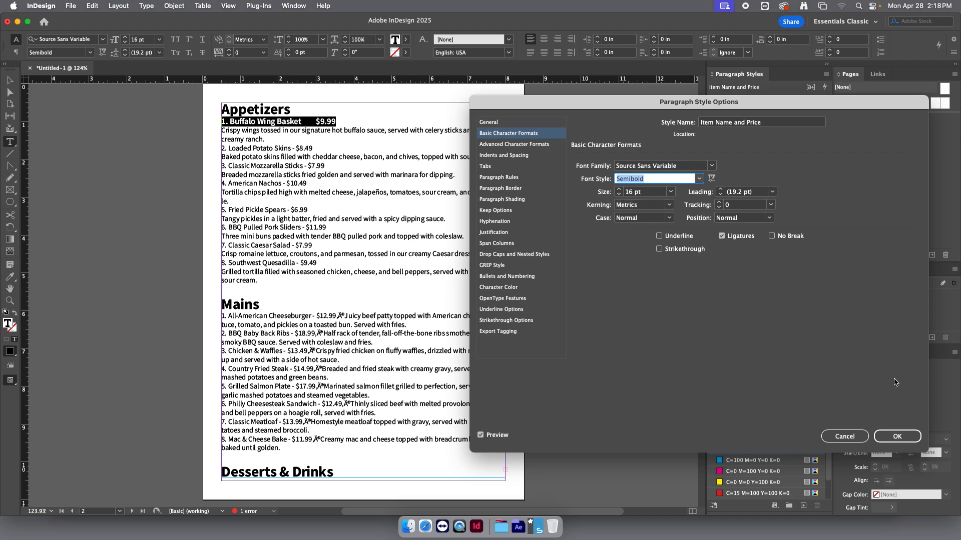
left_click(897, 437)
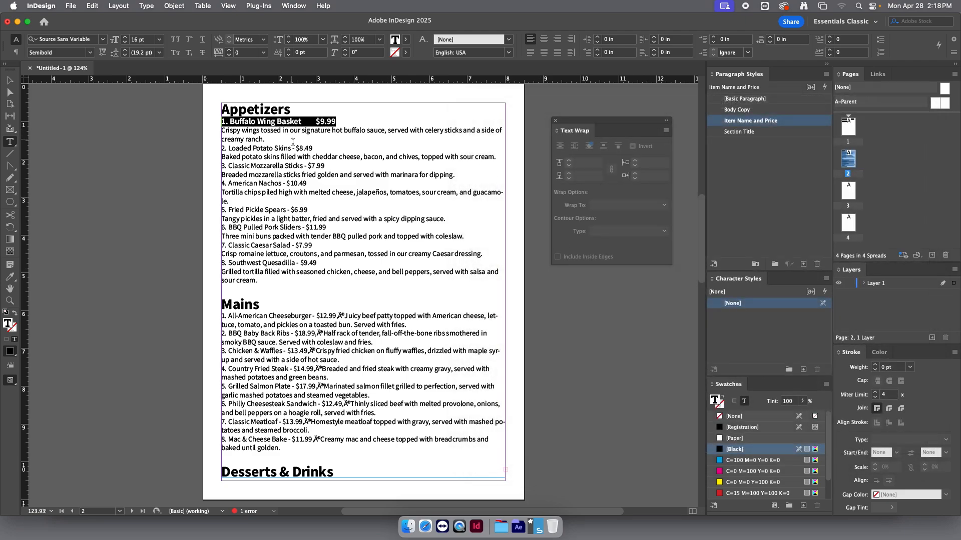
Apply the Item Name and Price style to the Loaded Potato Skins, Classic Mozzarella Sticks and American Nachos lines.
triple_click(280, 147)
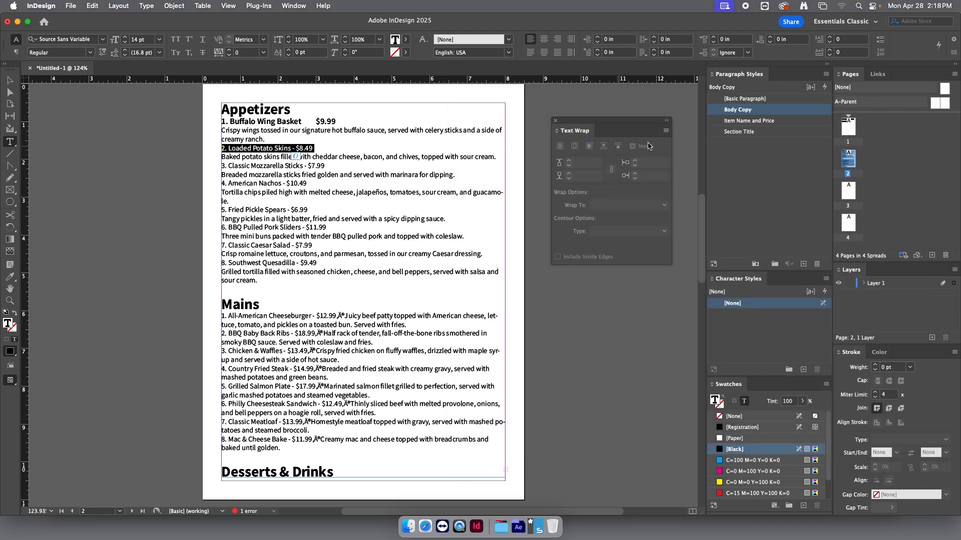
left_click(751, 120)
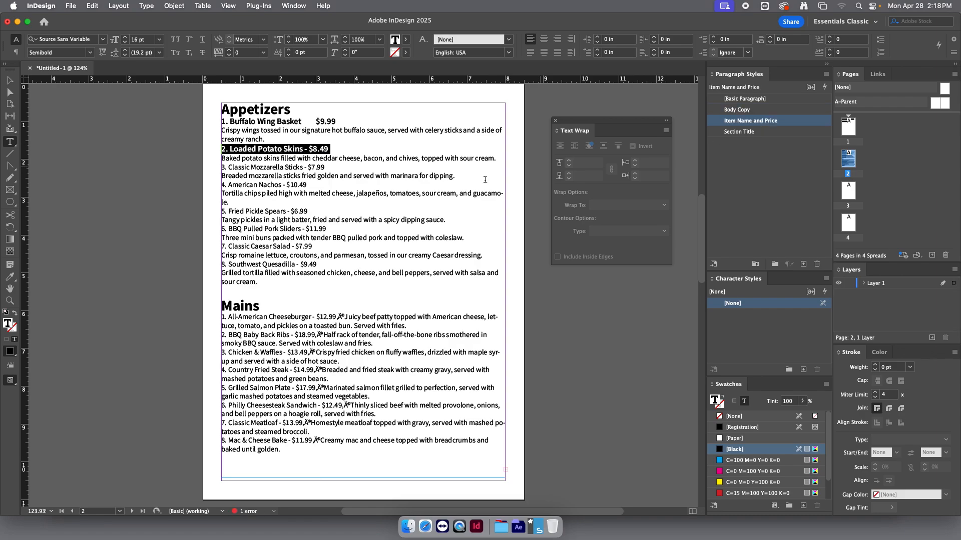
triple_click(293, 167)
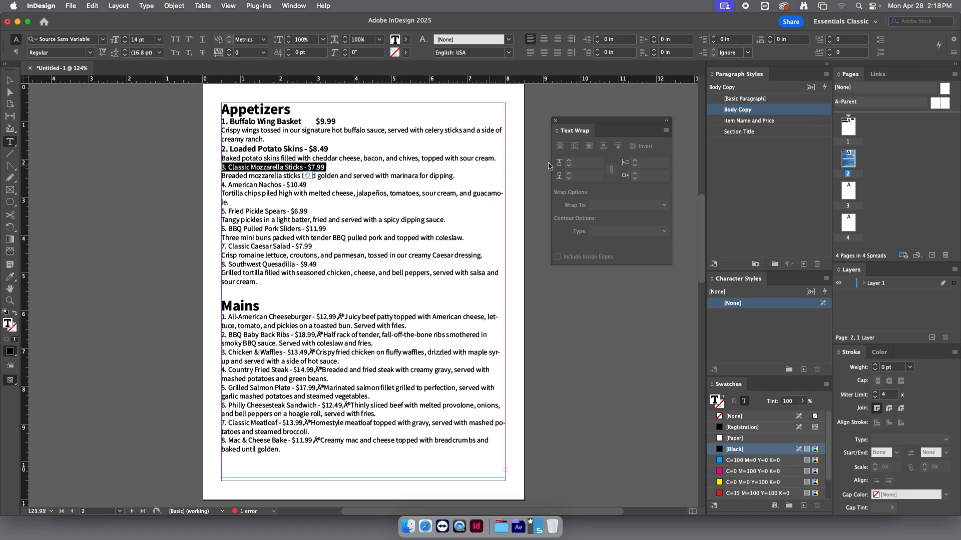
left_click(741, 121)
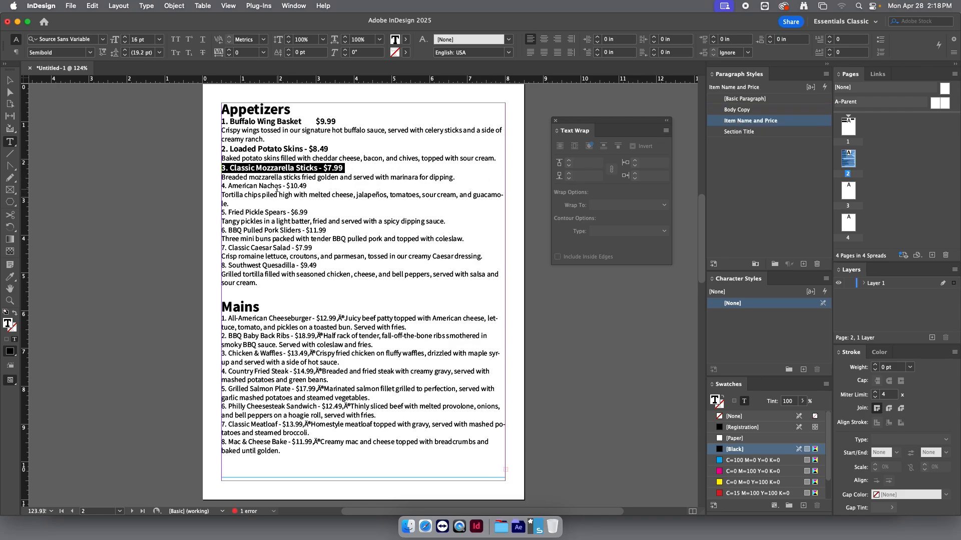
left_click(276, 187)
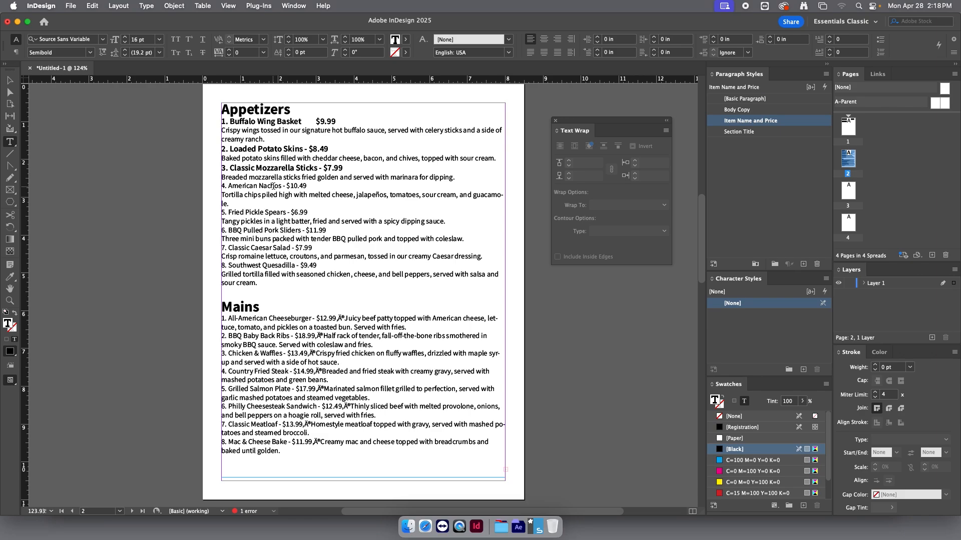
left_click(729, 123)
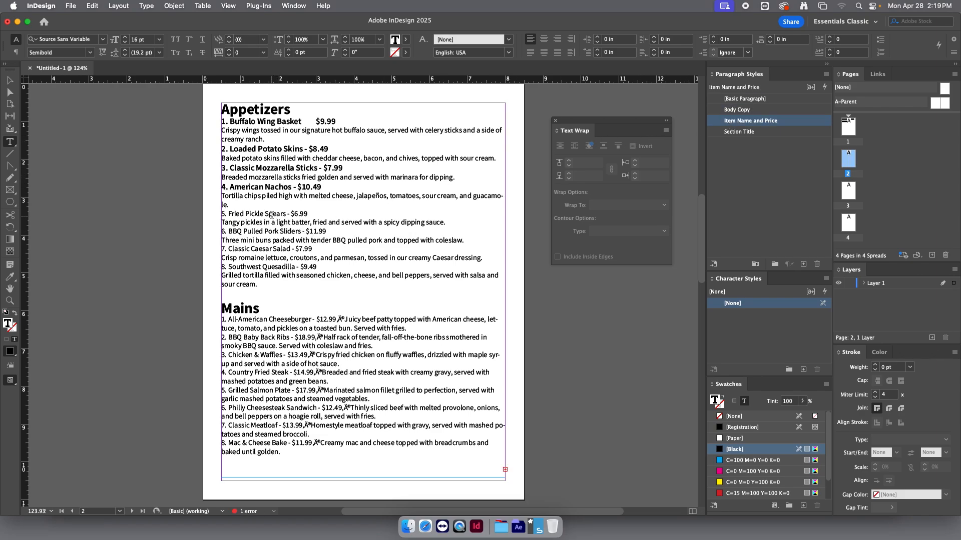
Apply the Item Name and Price style to the Fried Pickle Spears, BBQ Pulled Pork Sliders, Classic Caesar Salad and Southwest Quesadilla lines.
left_click(337, 216)
left_click(740, 121)
left_click(255, 234)
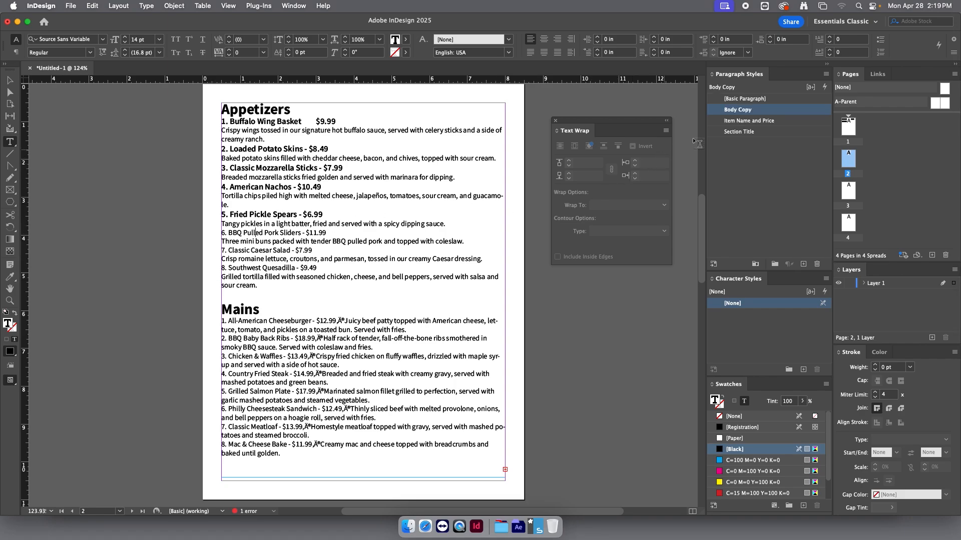
left_click(736, 122)
left_click(289, 251)
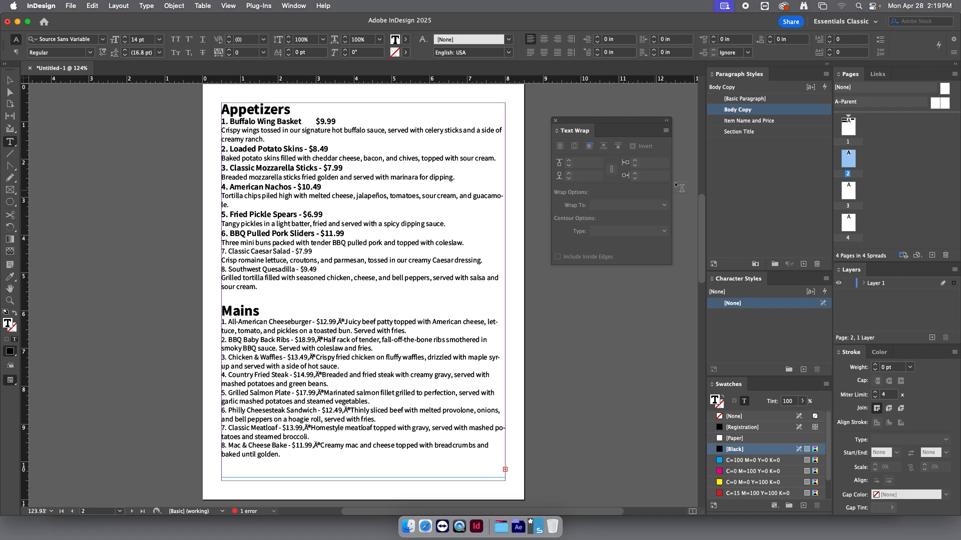
left_click(734, 120)
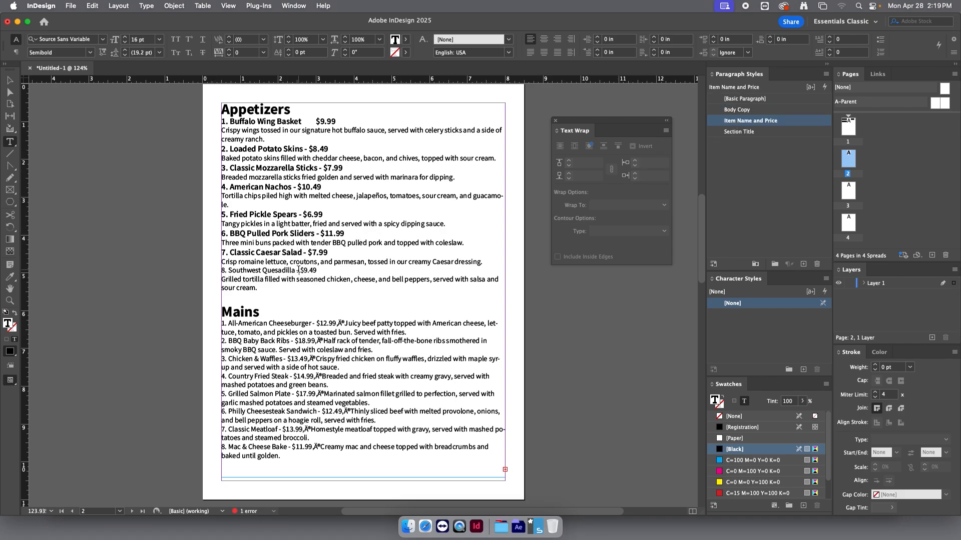
left_click(299, 270)
left_click(731, 121)
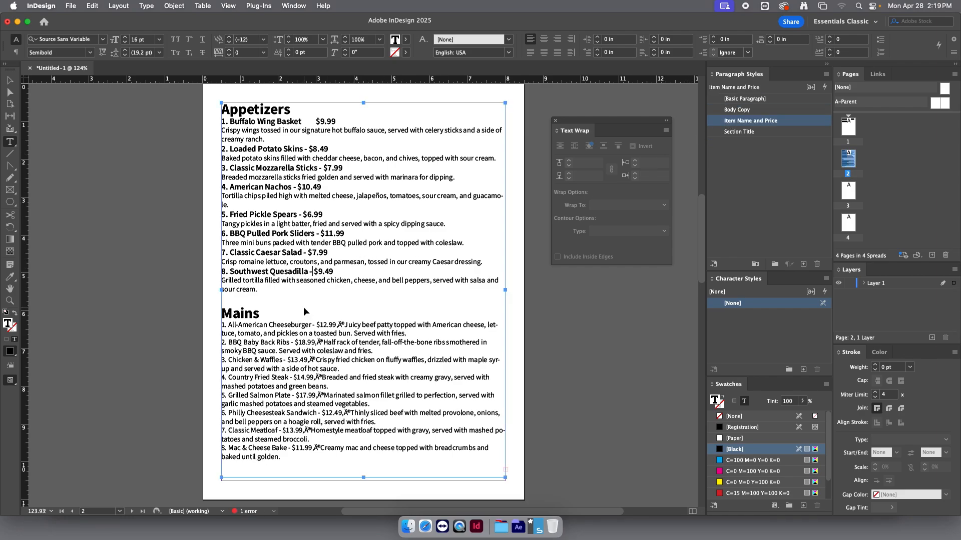
Move the floating Text Wrap panel off the menu page and deselect the text.
key("super+minus")
key("super+equal")
key("super+equal")
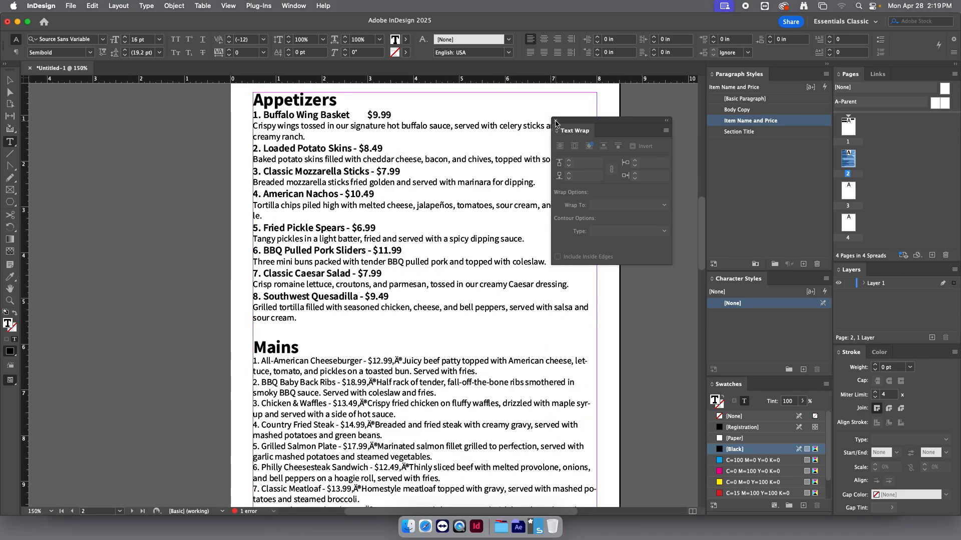
left_click_drag(596, 126, 86, 169)
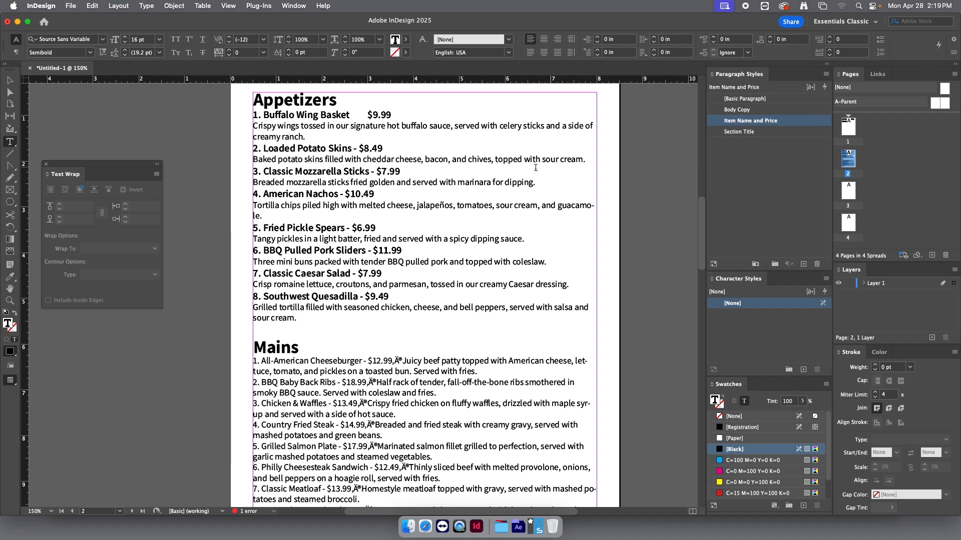
left_click(10, 80)
left_click(157, 134)
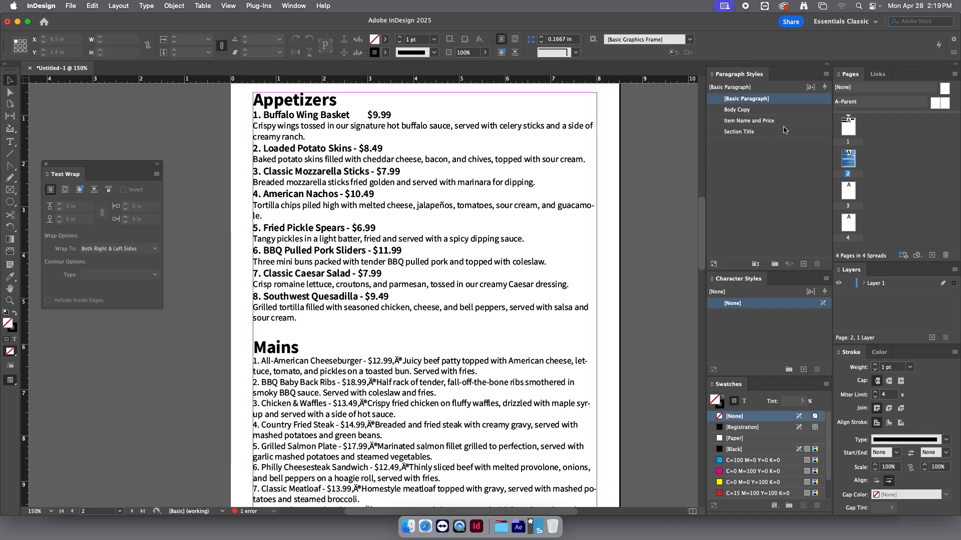
Reopen the Item Name and Price style's options and review its character, spacing, justification, shading, border, rule and tab settings.
left_click(798, 124)
double_click(799, 122)
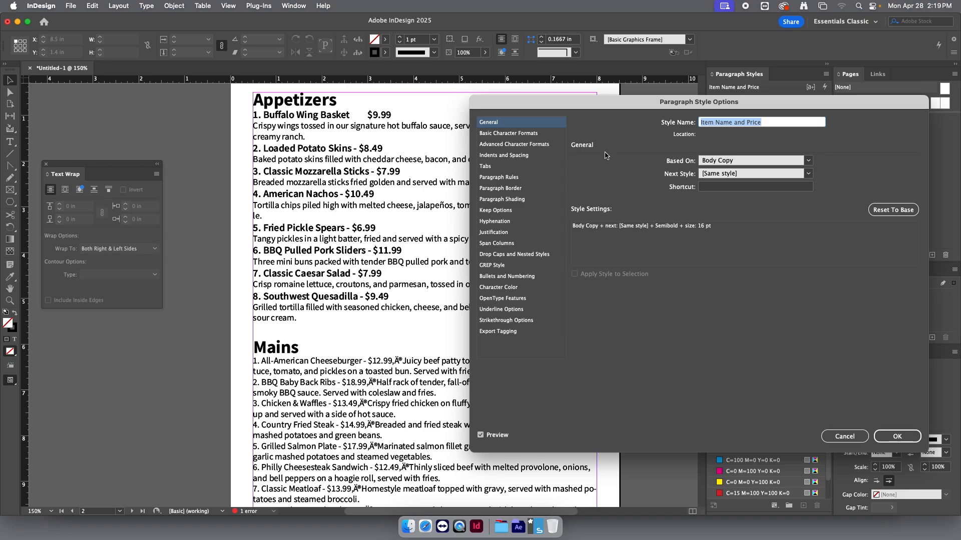
left_click(511, 134)
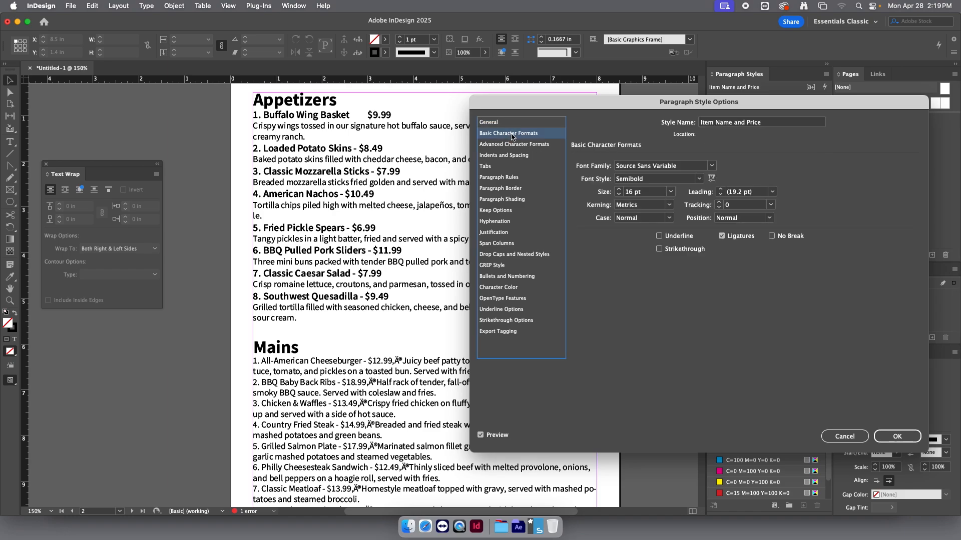
left_click(514, 156)
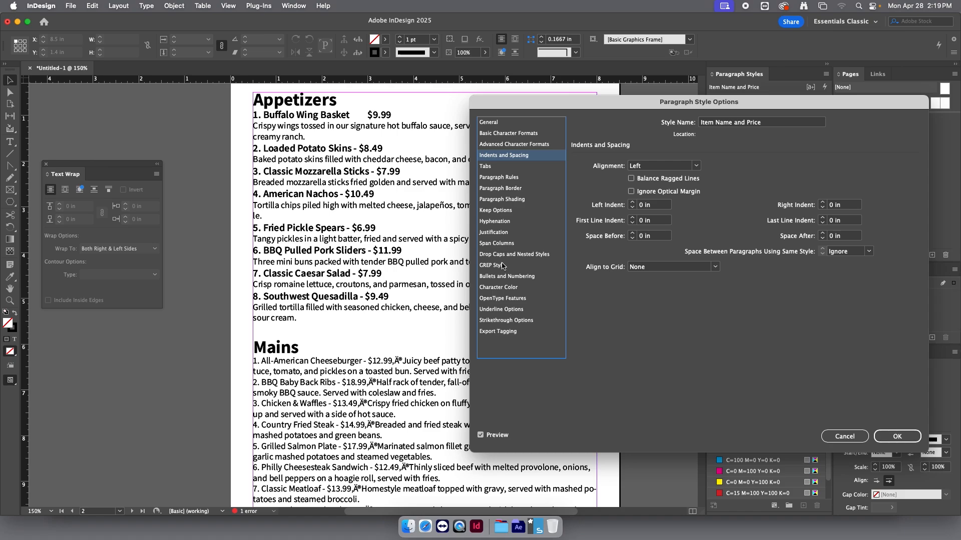
left_click(503, 133)
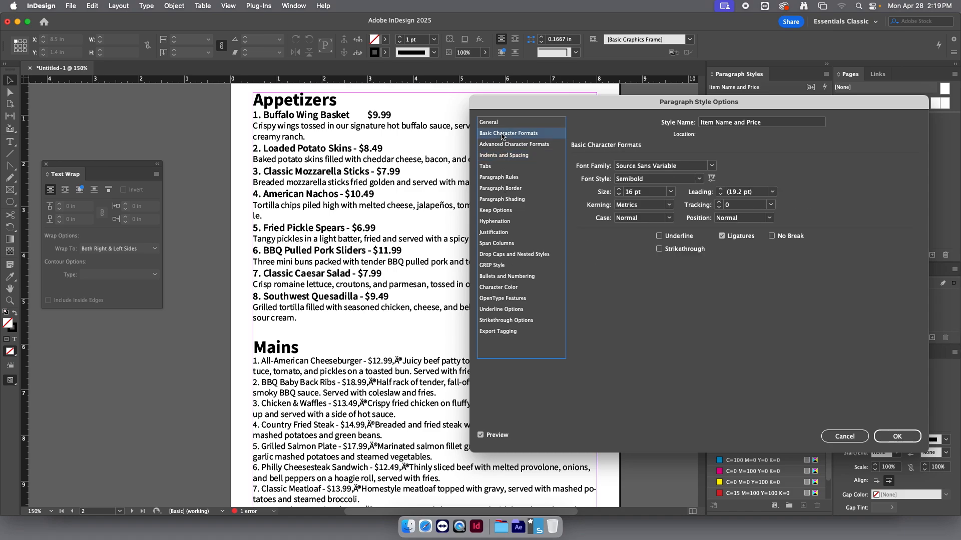
left_click(501, 144)
left_click(501, 156)
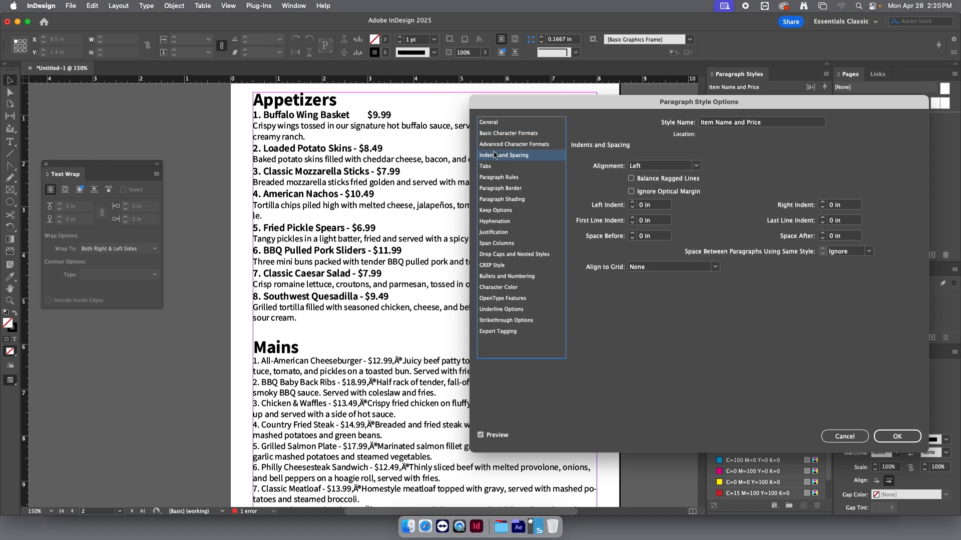
left_click(498, 234)
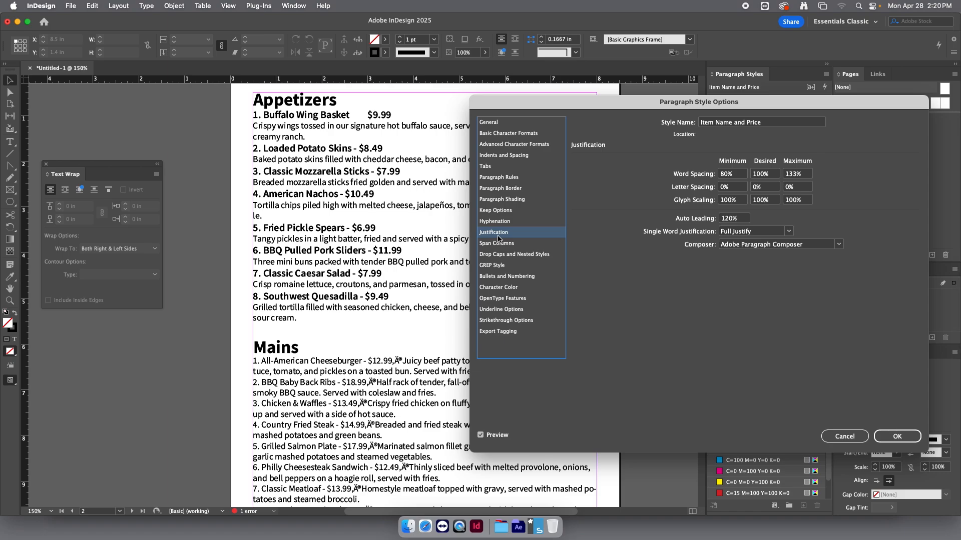
left_click(501, 200)
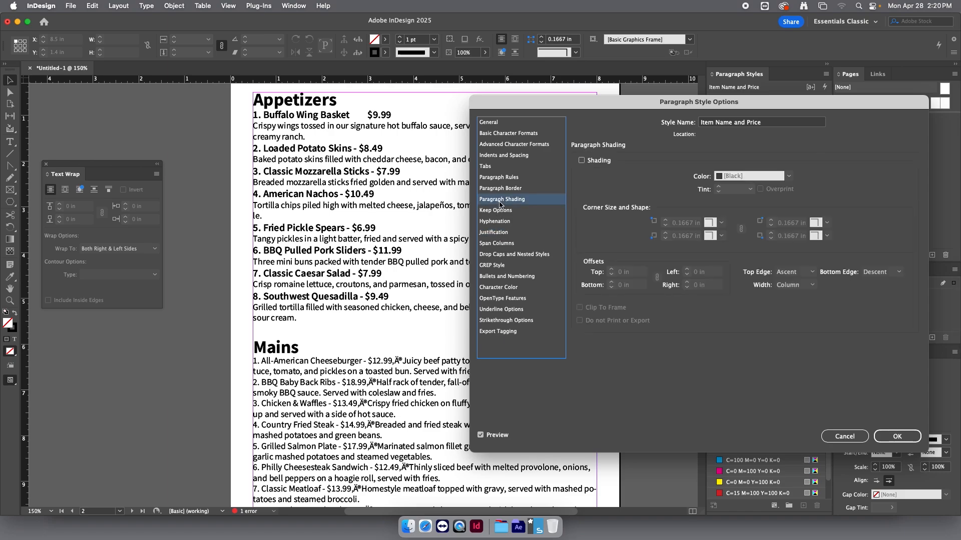
left_click(502, 190)
left_click(499, 178)
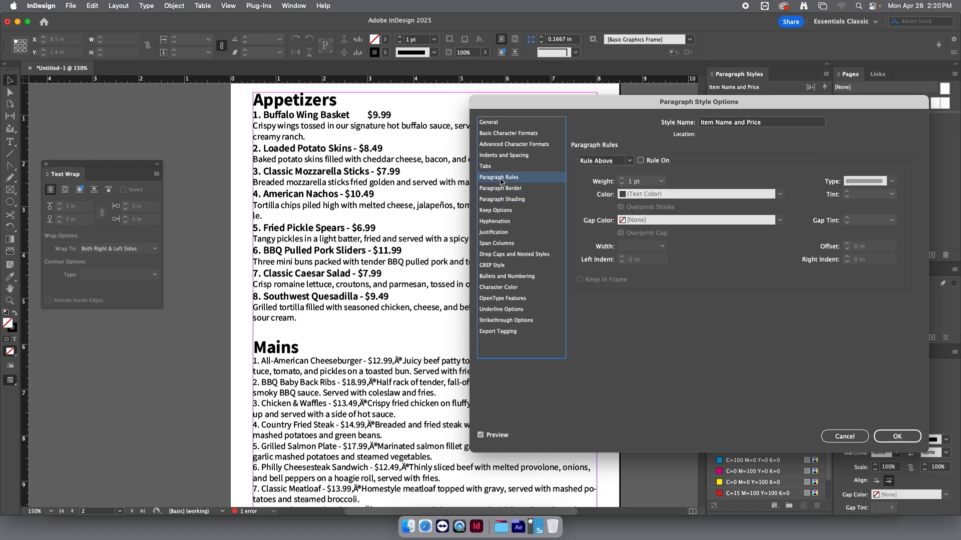
left_click(489, 168)
left_click(494, 158)
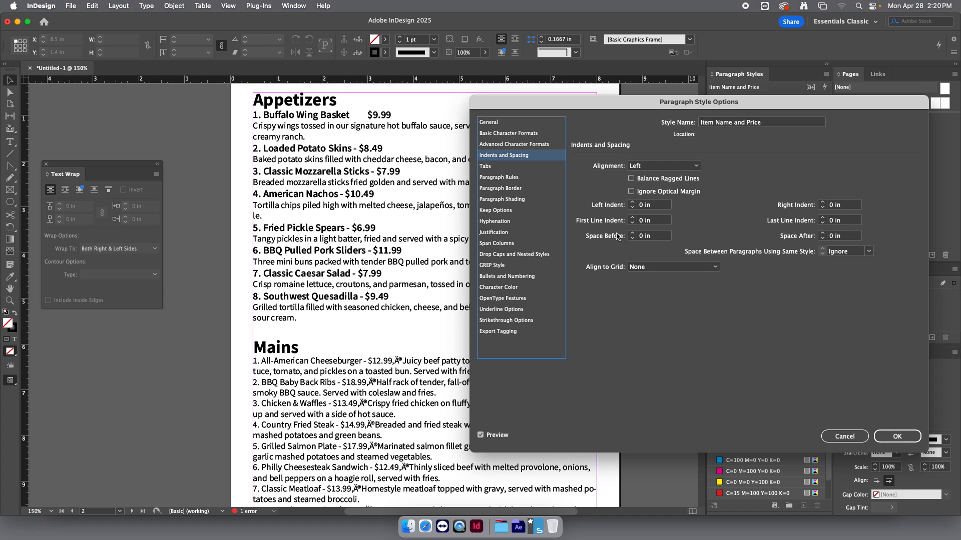
Try a first line indent of 0.4375 in for the Item Name and Price style and return it to 0 in.
left_click(632, 219)
left_click(632, 218)
left_click(632, 218)
left_click(632, 219)
left_click(632, 219)
left_click(632, 219)
left_click(632, 219)
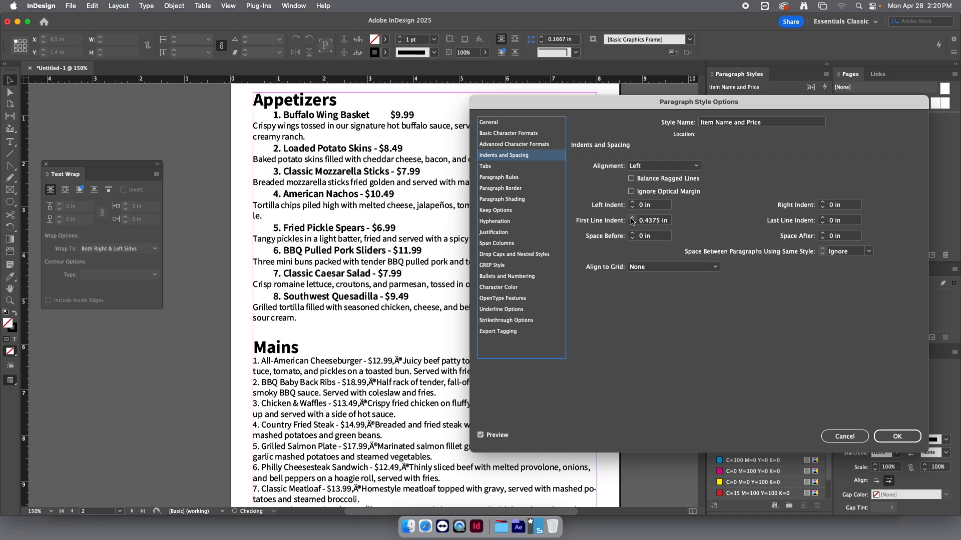
left_click(632, 224)
left_click(632, 223)
left_click(632, 224)
left_click(633, 224)
left_click(633, 224)
left_click(632, 224)
left_click(633, 223)
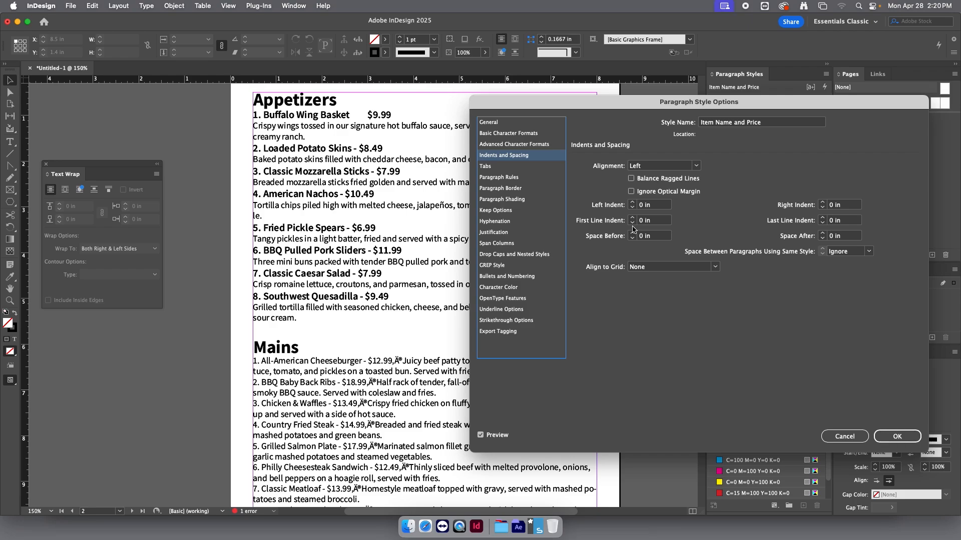
Set the Item Name and Price style's space before to 0.1875 in, save it and briefly preview the page without guides.
left_click(632, 233)
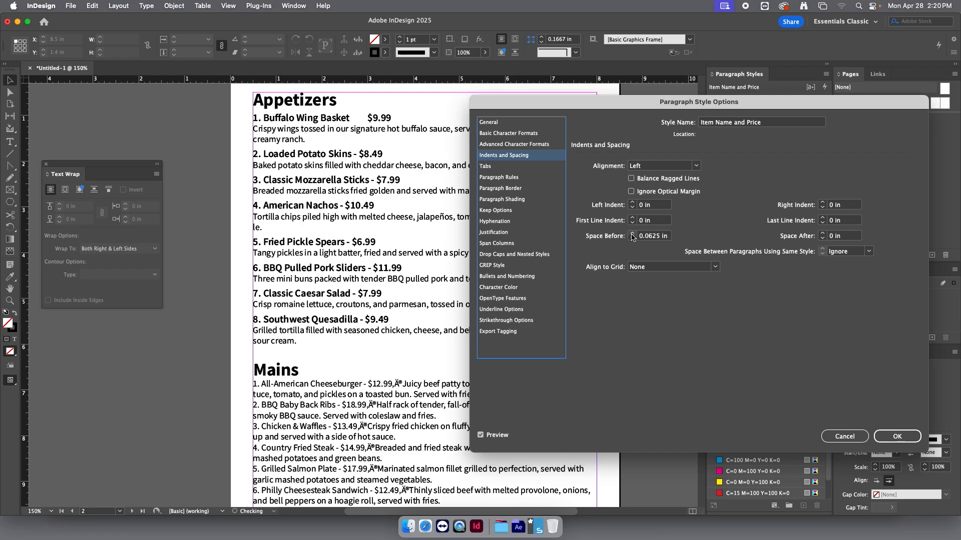
left_click(632, 234)
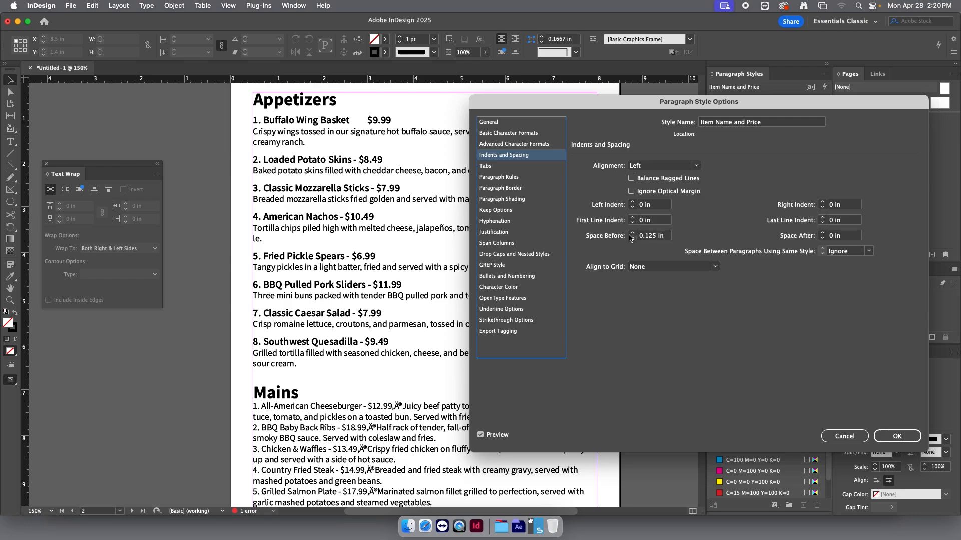
left_click(631, 234)
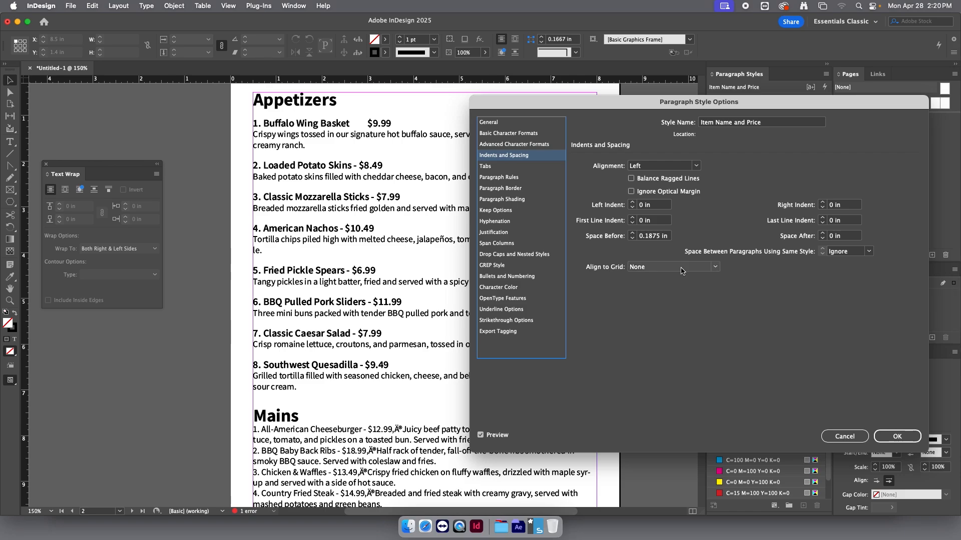
left_click(893, 438)
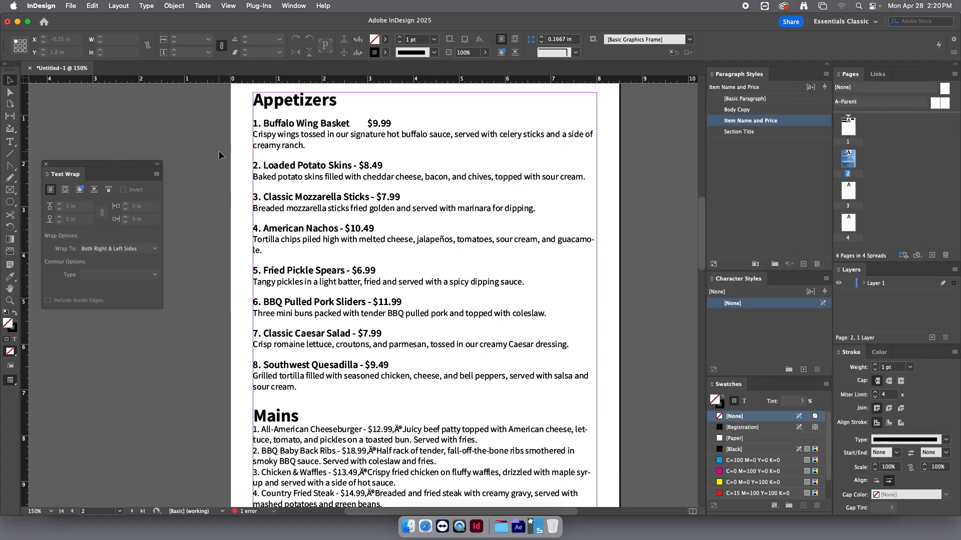
key("w")
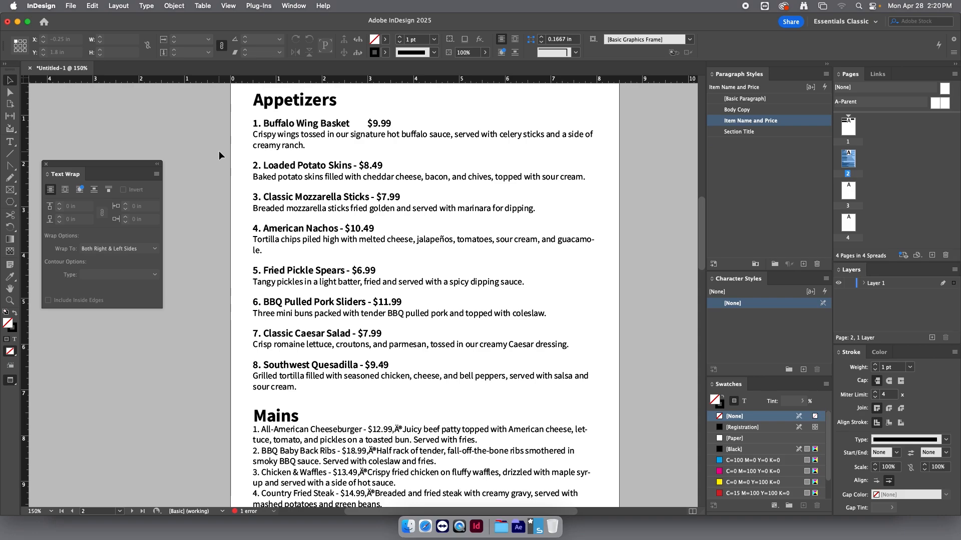
key("w")
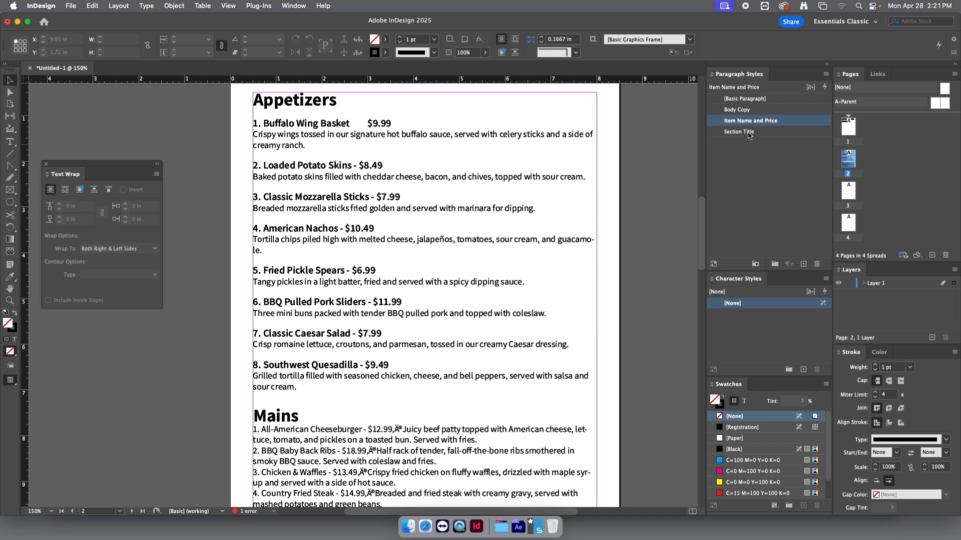
Set the Body Copy paragraph style's first line indent to 0.1875 in and save the style.
double_click(793, 111)
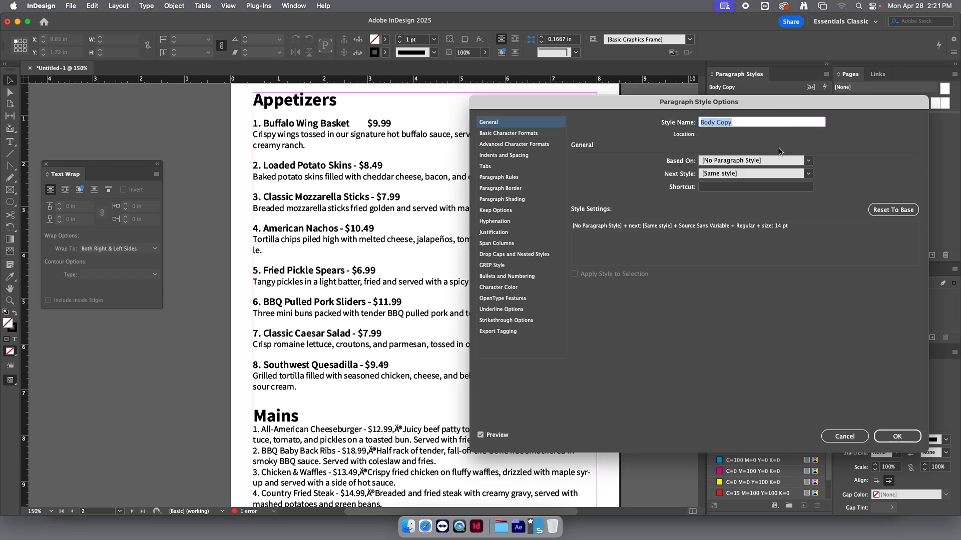
left_click(516, 157)
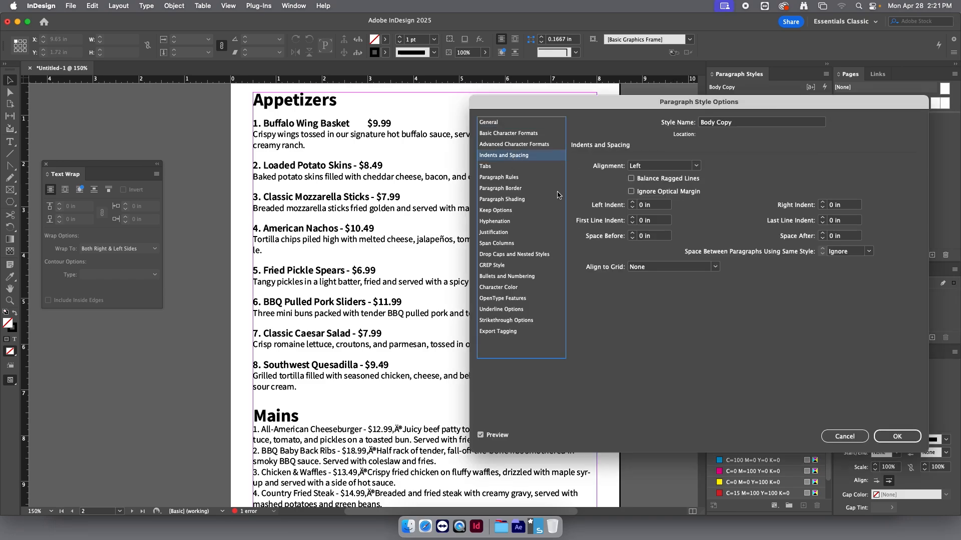
left_click(632, 219)
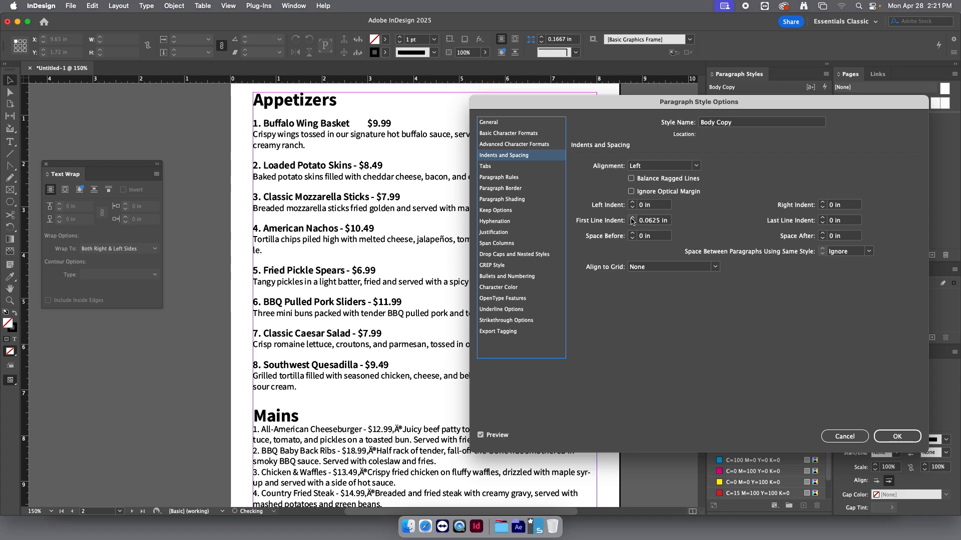
left_click(631, 219)
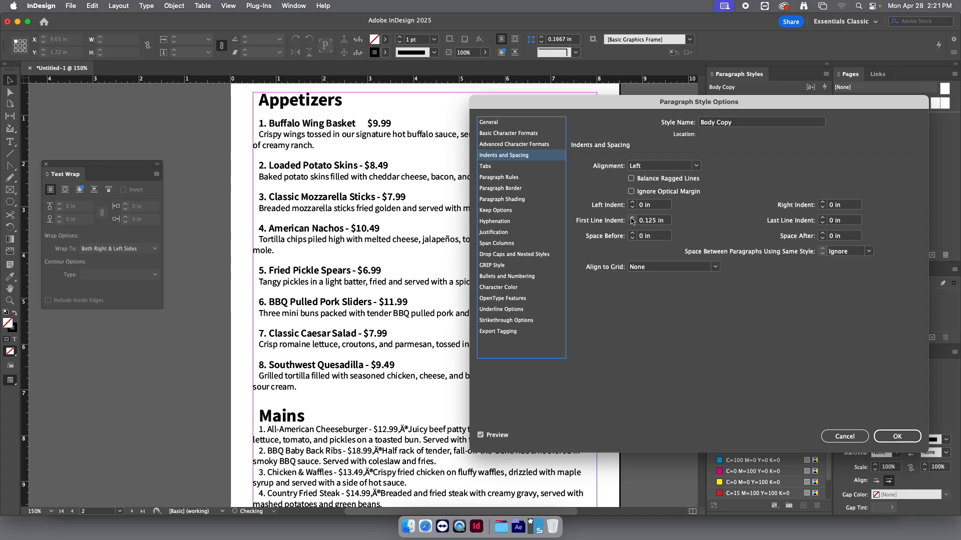
left_click(632, 218)
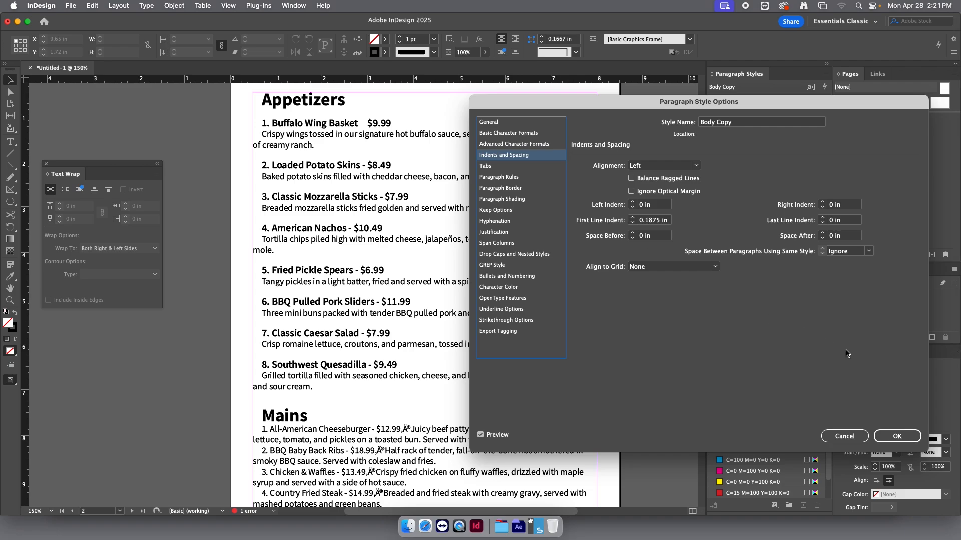
left_click(889, 435)
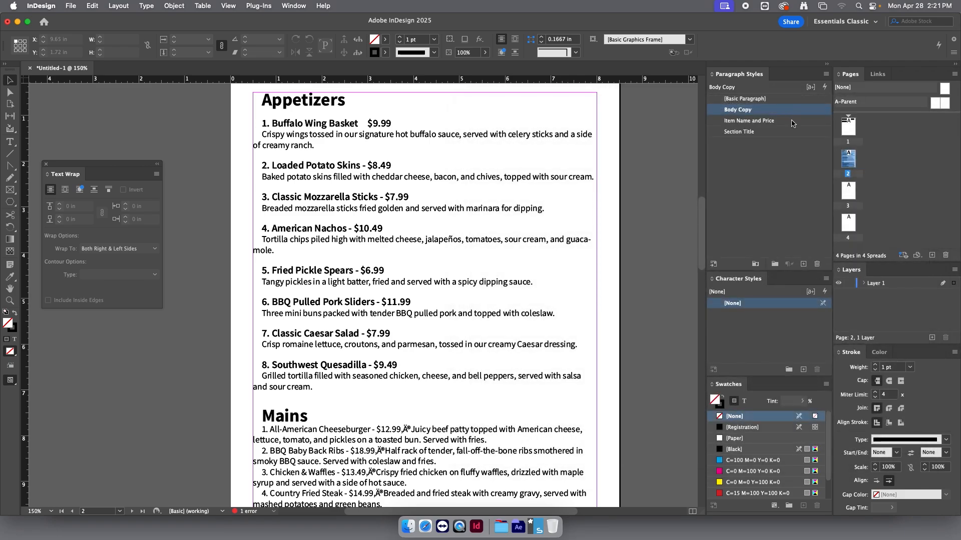
Set the Section Title paragraph style's first line indent to 0 in and save the style.
double_click(790, 133)
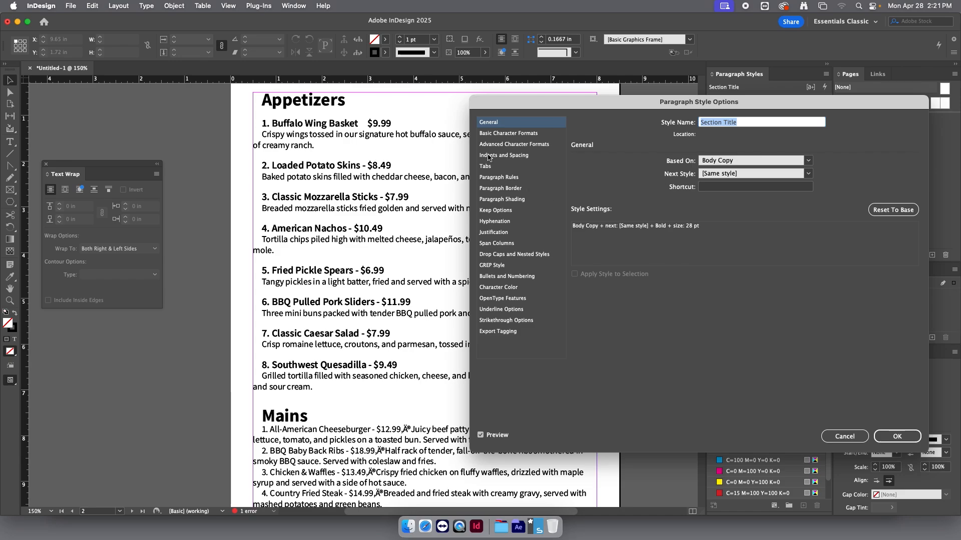
left_click(491, 156)
left_click(632, 223)
left_click(632, 224)
left_click(634, 224)
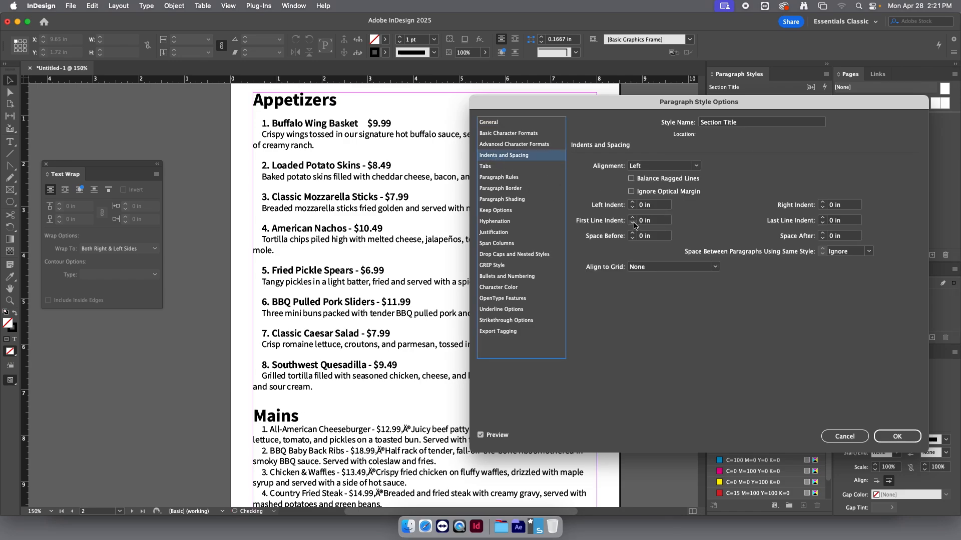
left_click(894, 436)
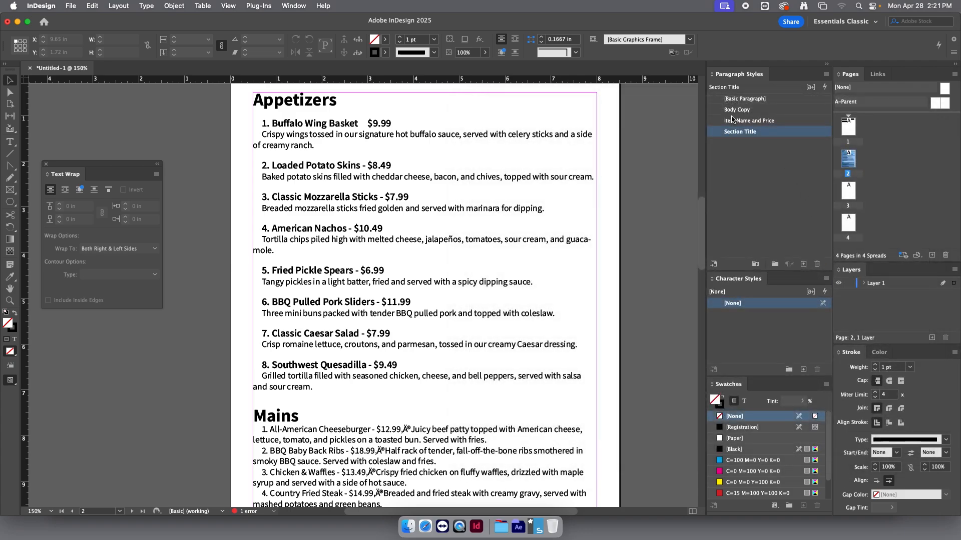
Set the Item Name and Price style's first line indent to 0 in and save the style.
double_click(773, 122)
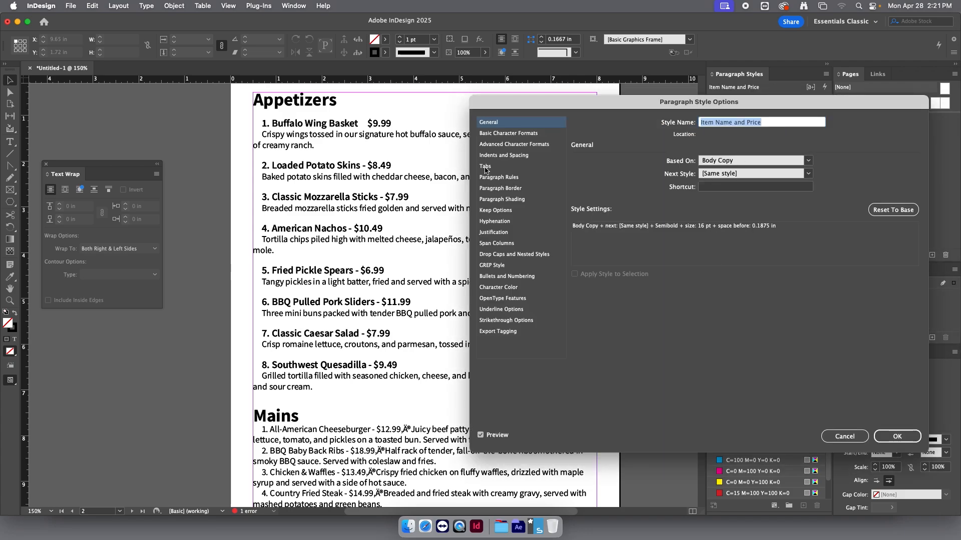
left_click(499, 155)
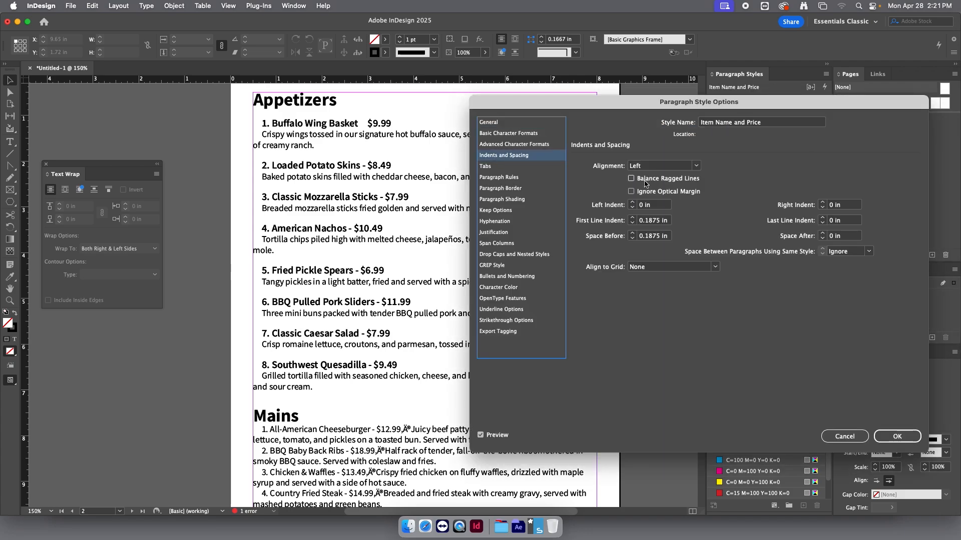
left_click(632, 224)
left_click(632, 224)
left_click(632, 224)
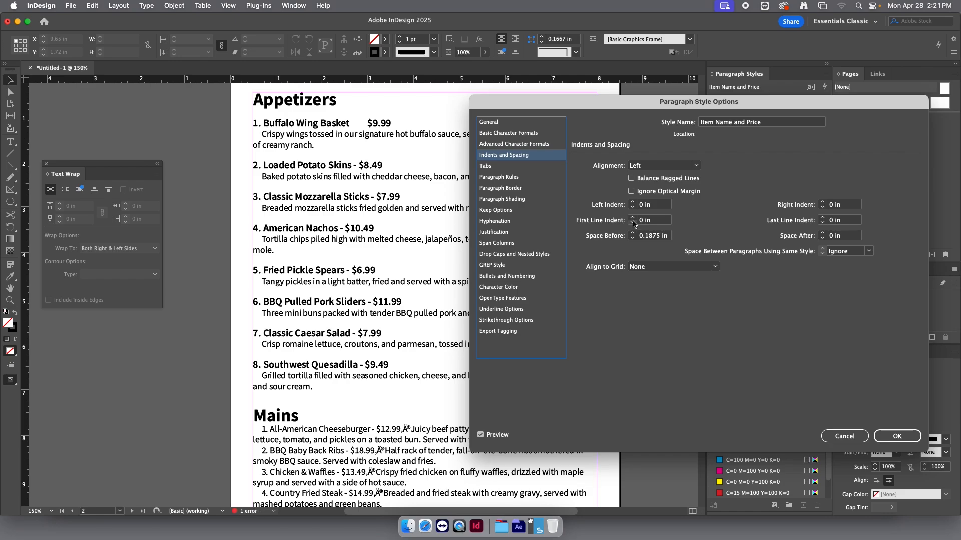
left_click(897, 436)
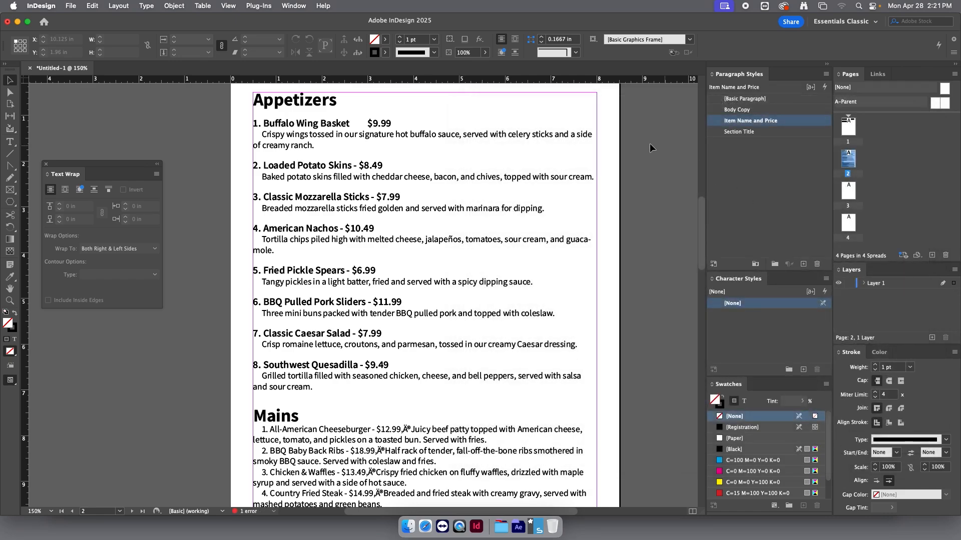
Try a 0.25 in first line indent and a 0.0625 in left indent on the Body Copy style, then discard the edits.
double_click(736, 110)
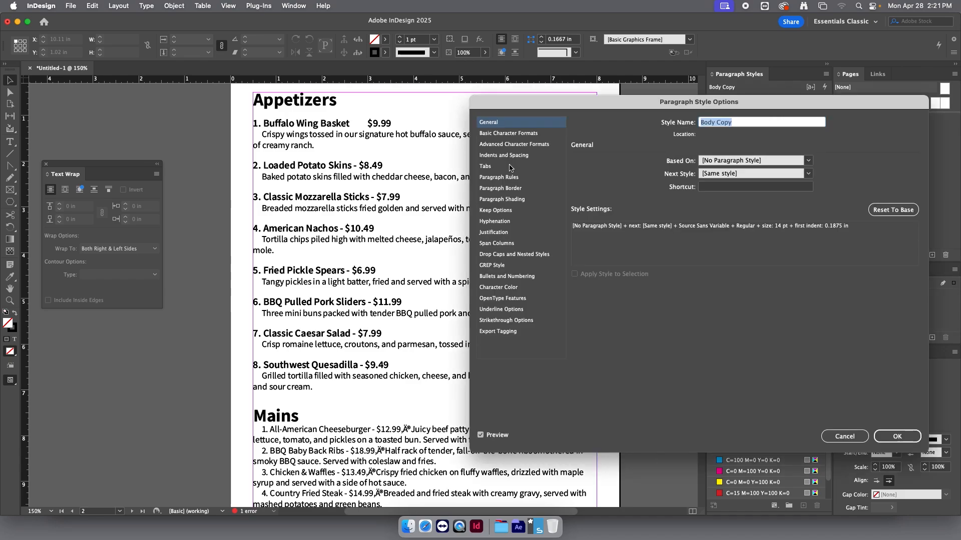
left_click(508, 132)
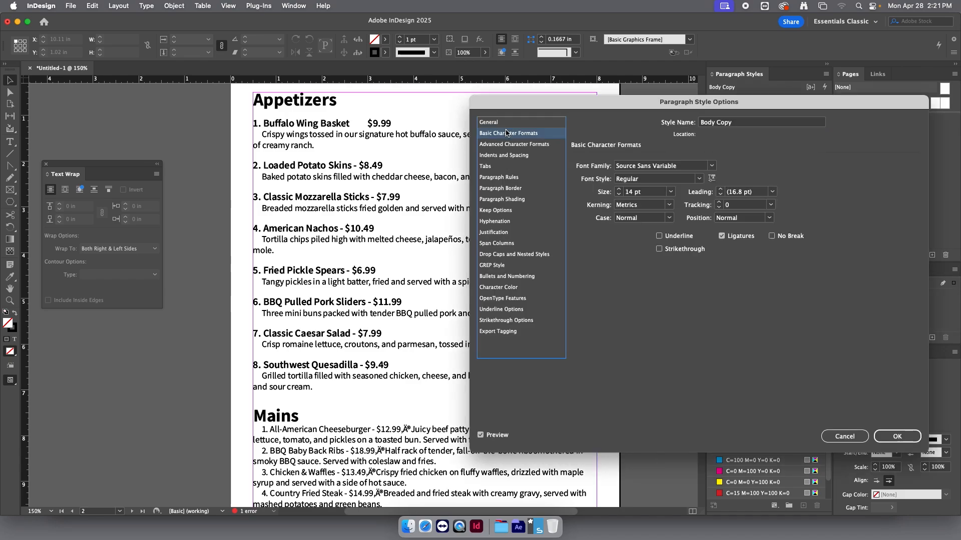
left_click(521, 156)
left_click(632, 219)
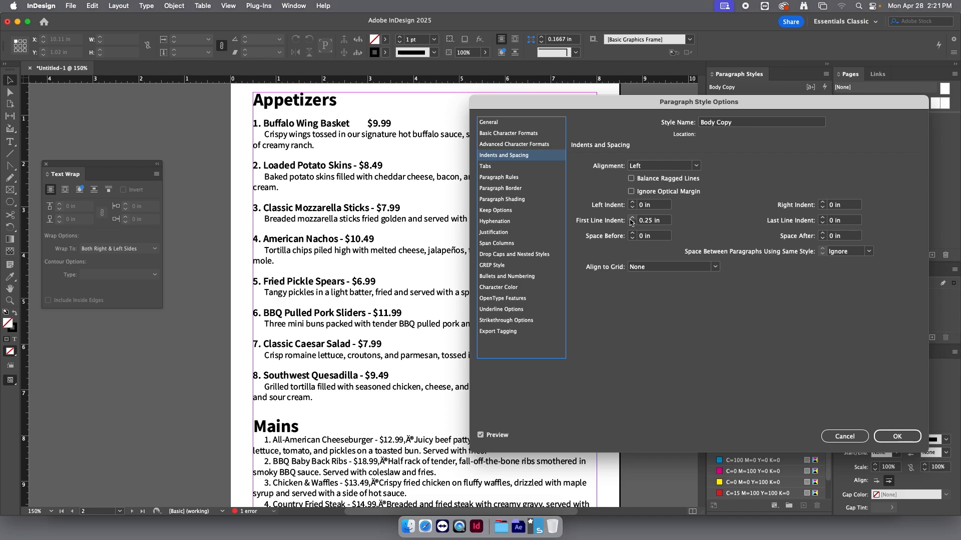
left_click(632, 204)
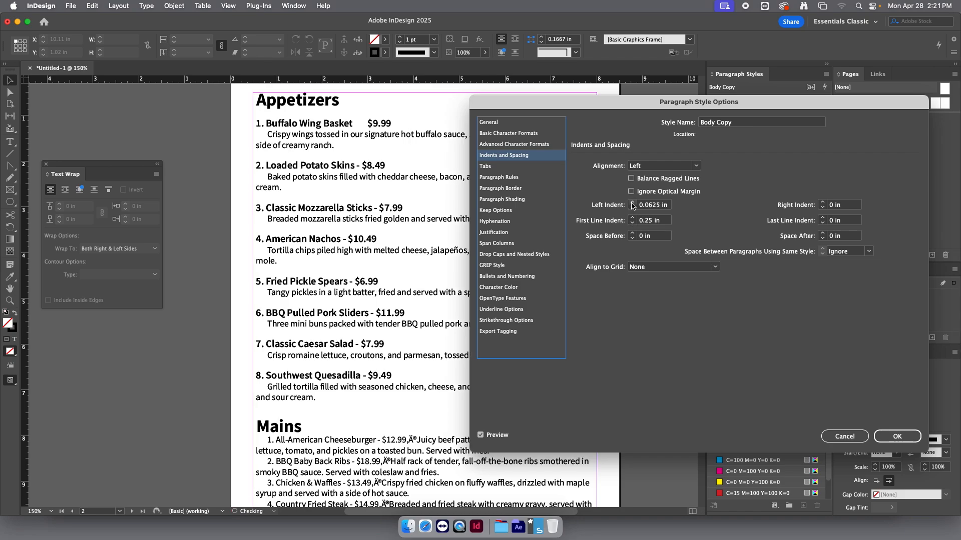
left_click(845, 437)
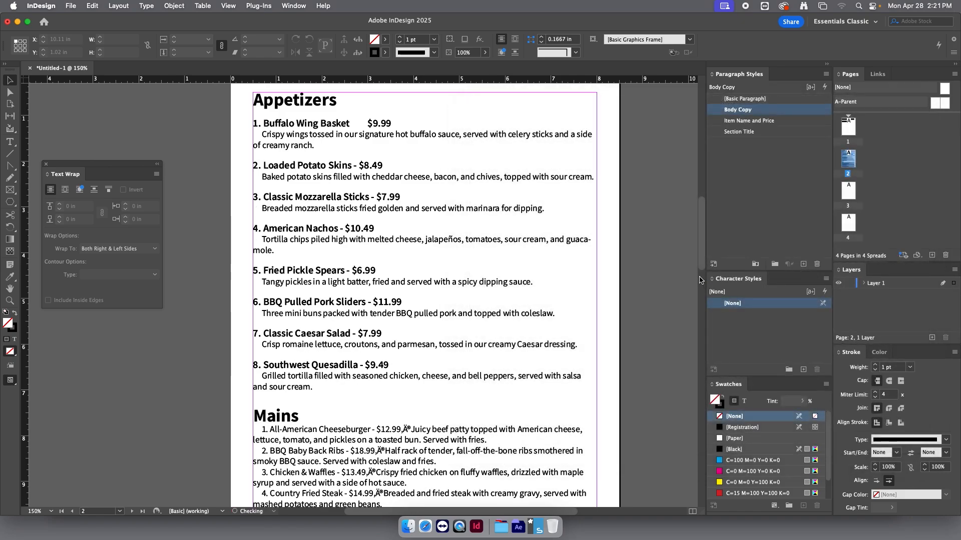
Undo the saved first line indent changes to the Item Name and Price, Section Title and Body Copy styles.
key("super+z")
key("super+z")
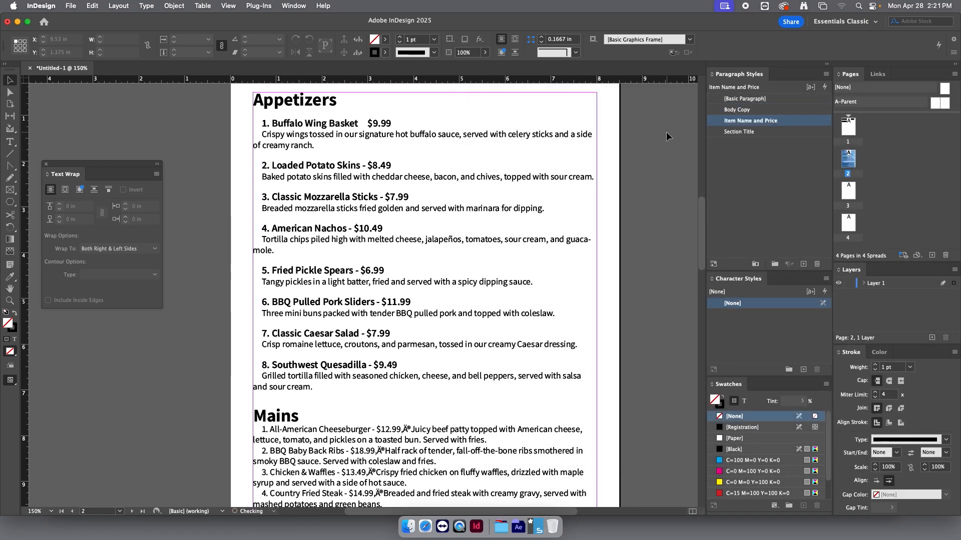
key("super+z")
key("super+z")
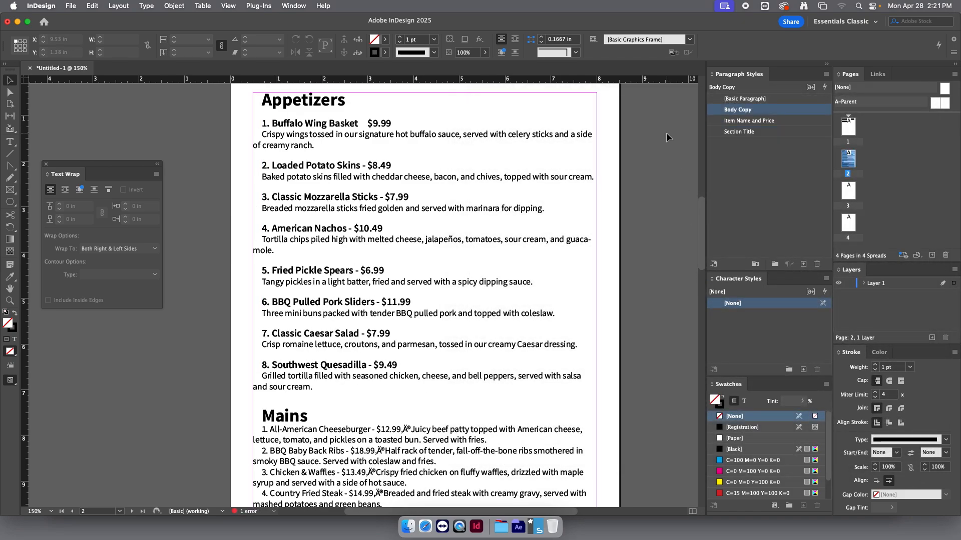
key("super+z")
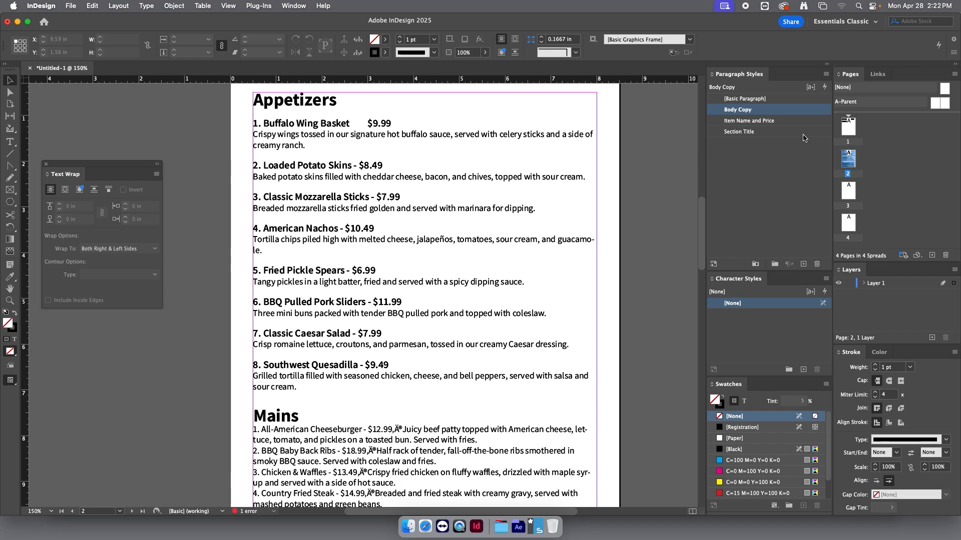
Add a right-justified tab stop at 7.5 in to the Item Name and Price paragraph style.
left_click(787, 124)
double_click(787, 124)
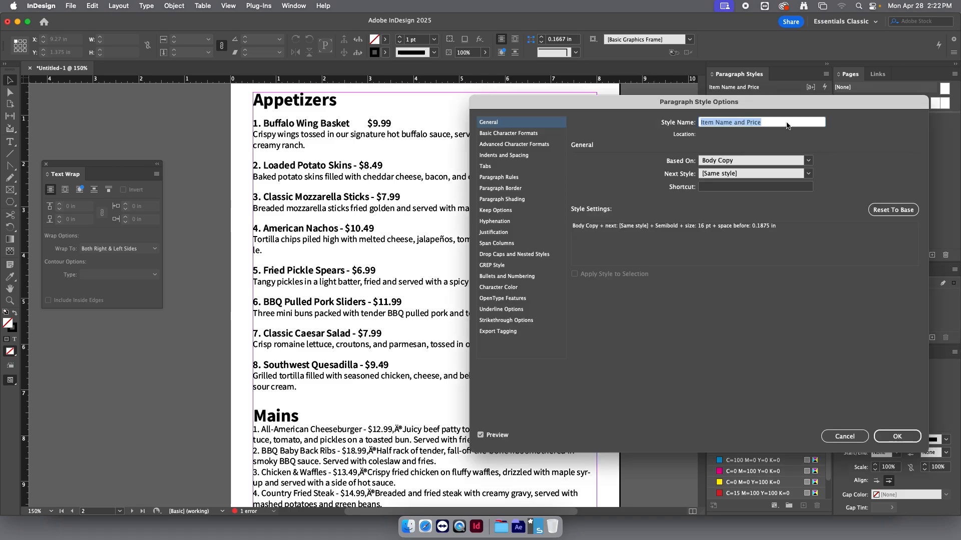
left_click(495, 168)
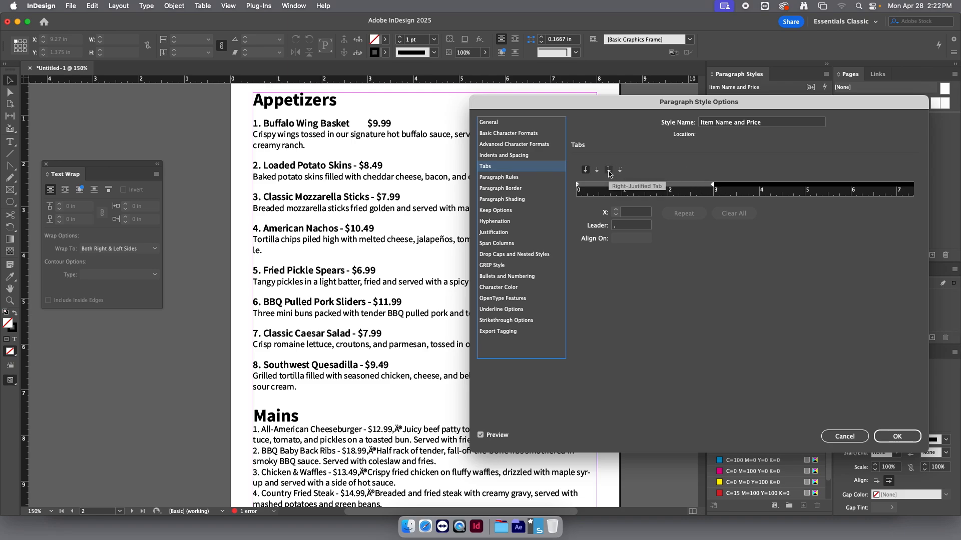
left_click(609, 172)
left_click(730, 187)
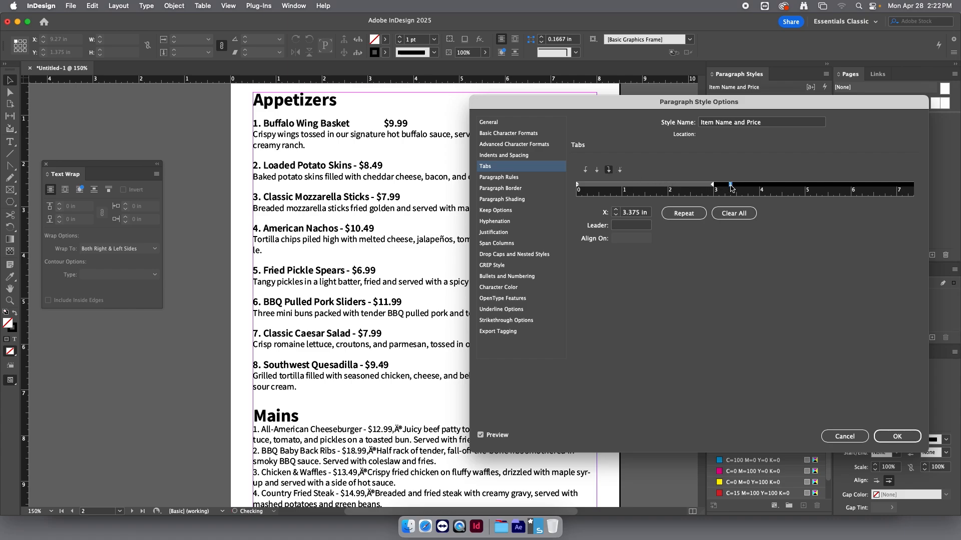
left_click_drag(734, 106, 684, 169)
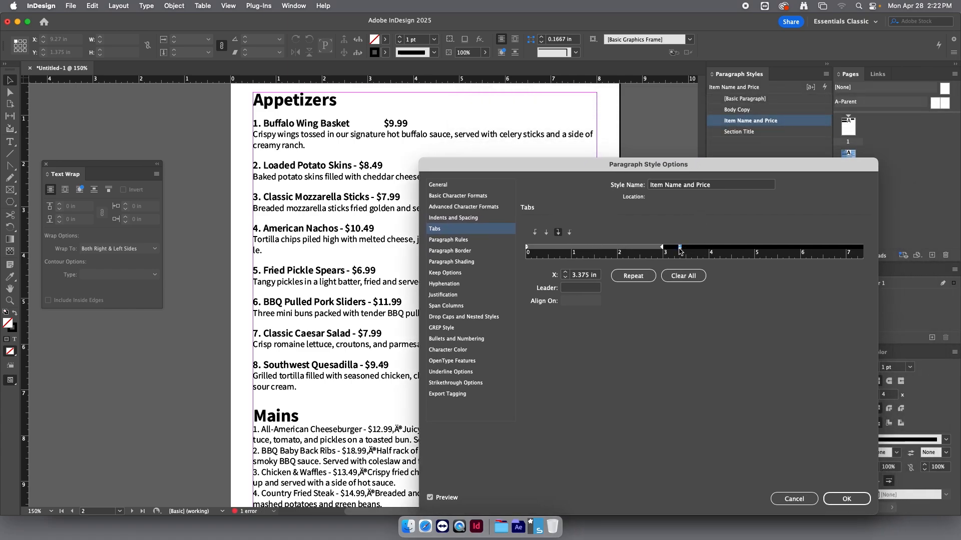
left_click_drag(680, 250, 844, 250)
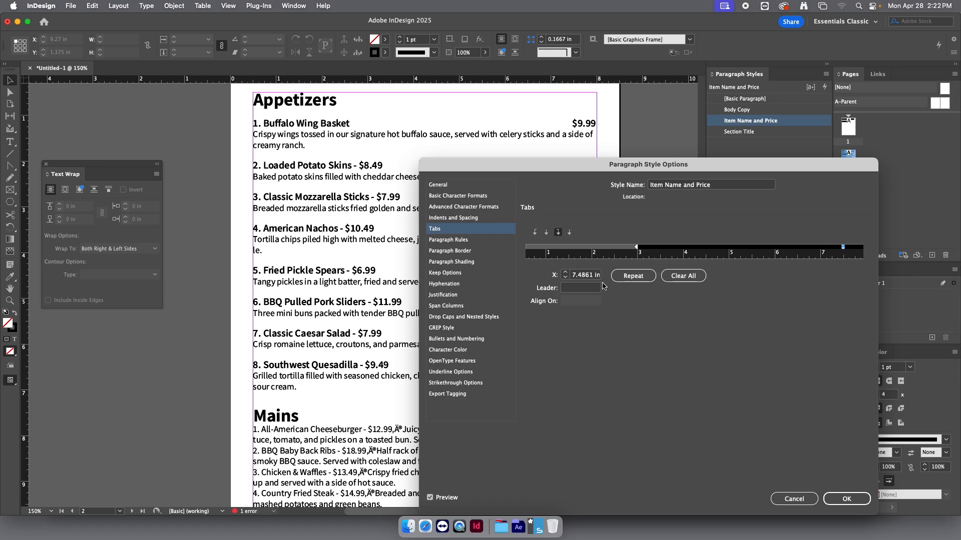
left_click(565, 276)
left_click(565, 273)
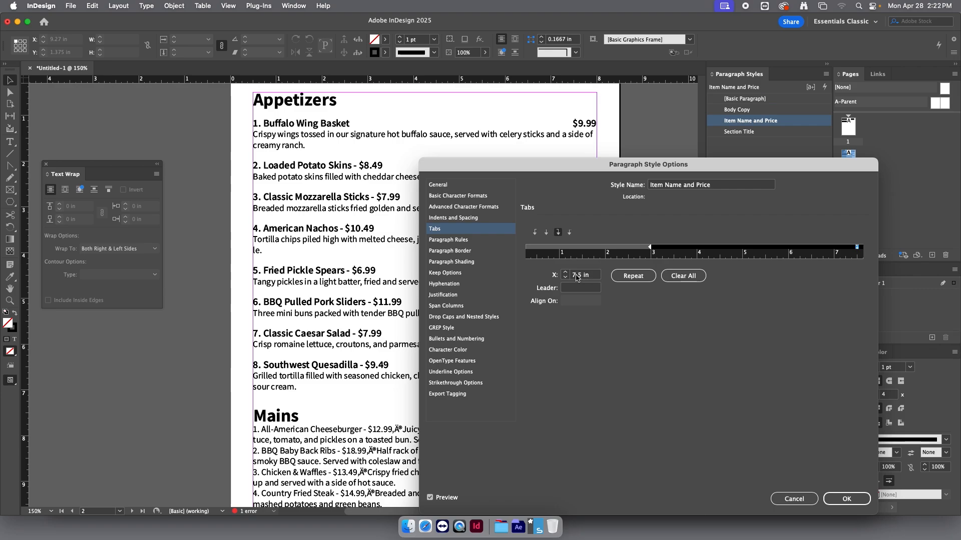
Give the Item Name and Price style's tab stop a period leader and save the style.
left_click(587, 289)
type(".")
key("Tab")
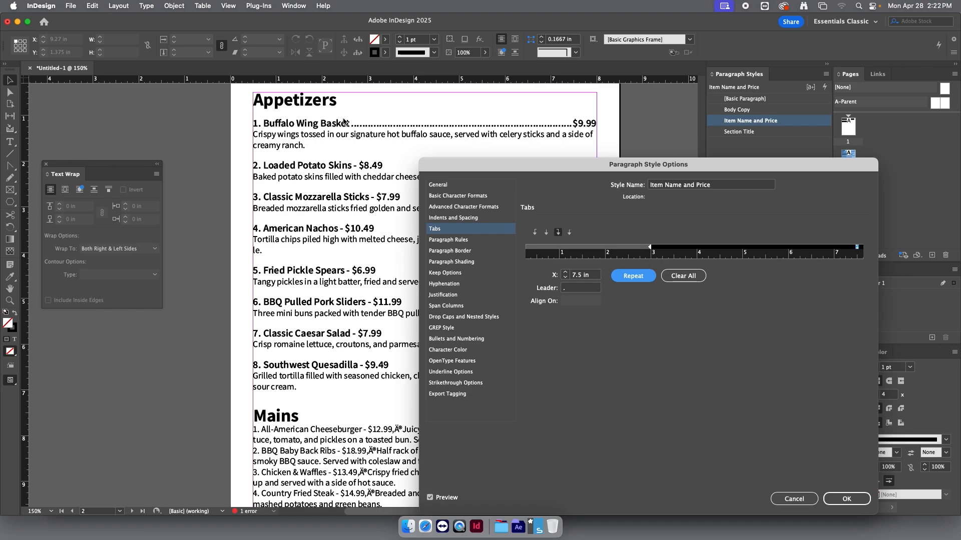
left_click(849, 500)
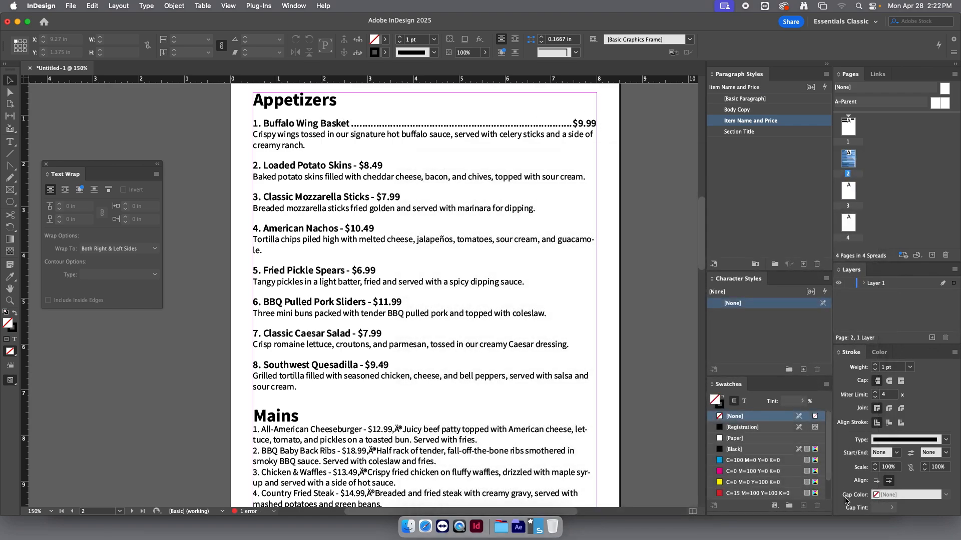
Place the text cursor in the appetizer item lines and review the Item Name and Price style's tab settings without changing them.
left_click(315, 166)
double_click(321, 165)
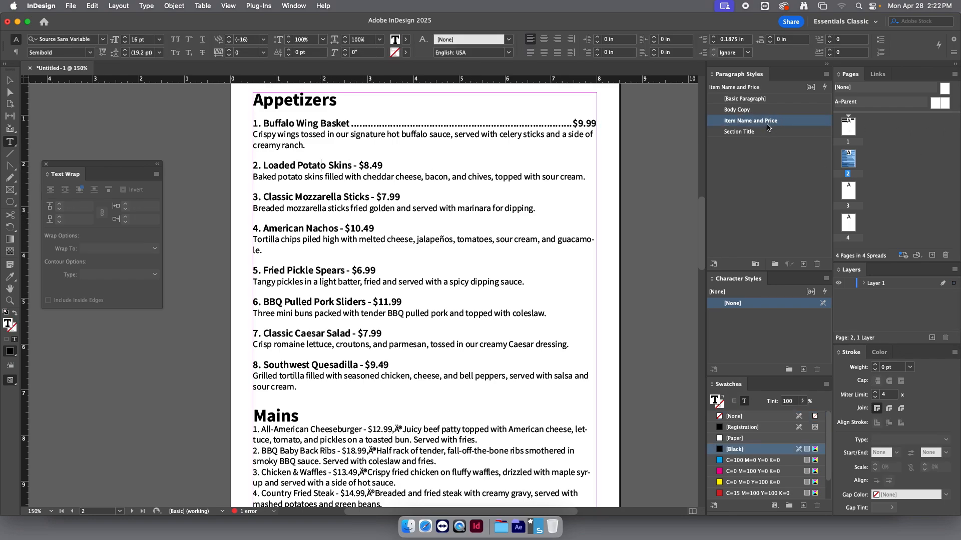
double_click(377, 165)
left_click(344, 125)
double_click(798, 126)
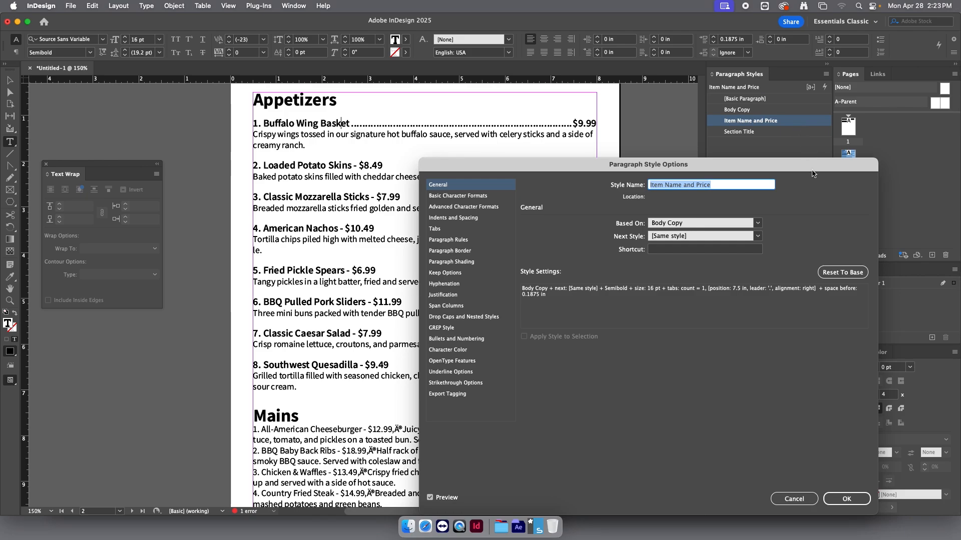
left_click(436, 229)
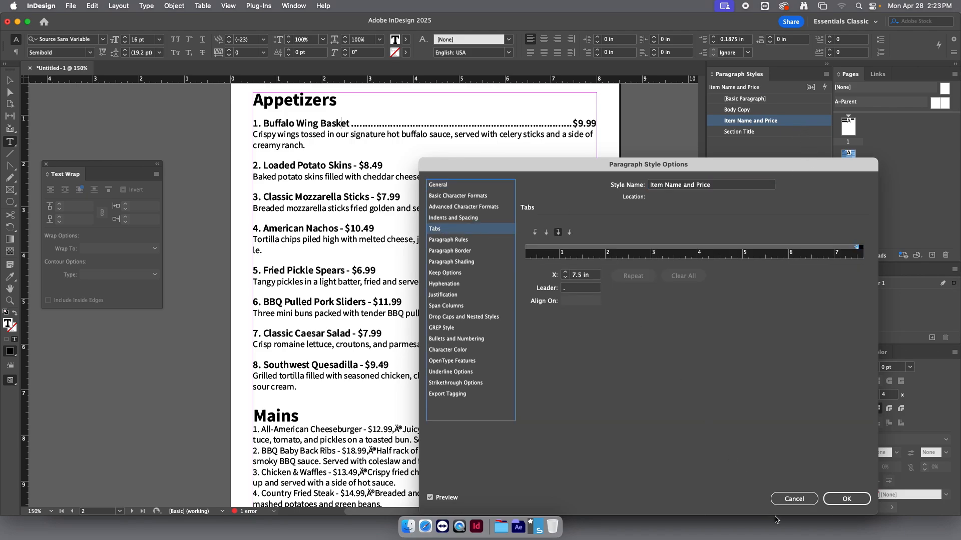
left_click(793, 499)
Replace the hyphen before the price with a tab in the Loaded Potato Skins and Classic Mozzarella Sticks lines.
left_click(359, 165)
key("BackSpace")
key("BackSpace")
key("BackSpace")
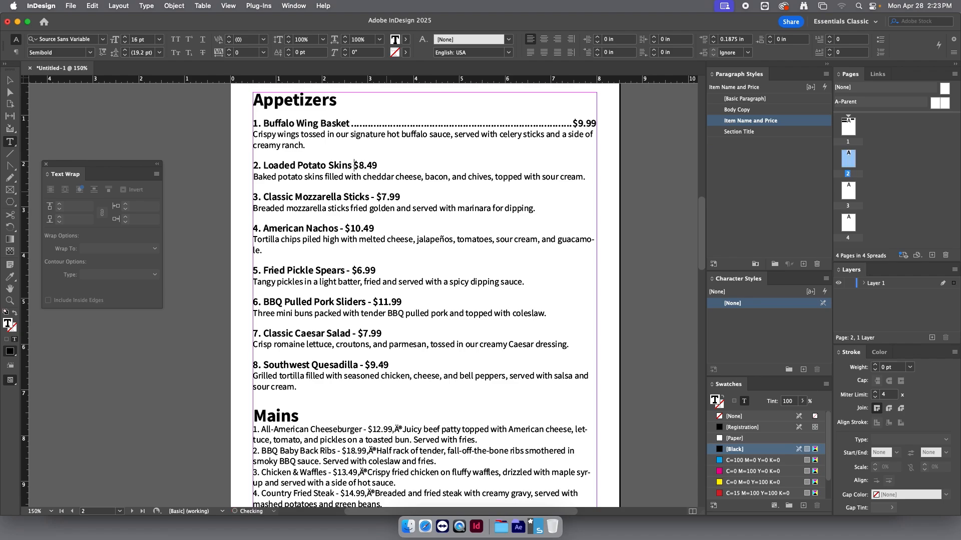
key("Tab")
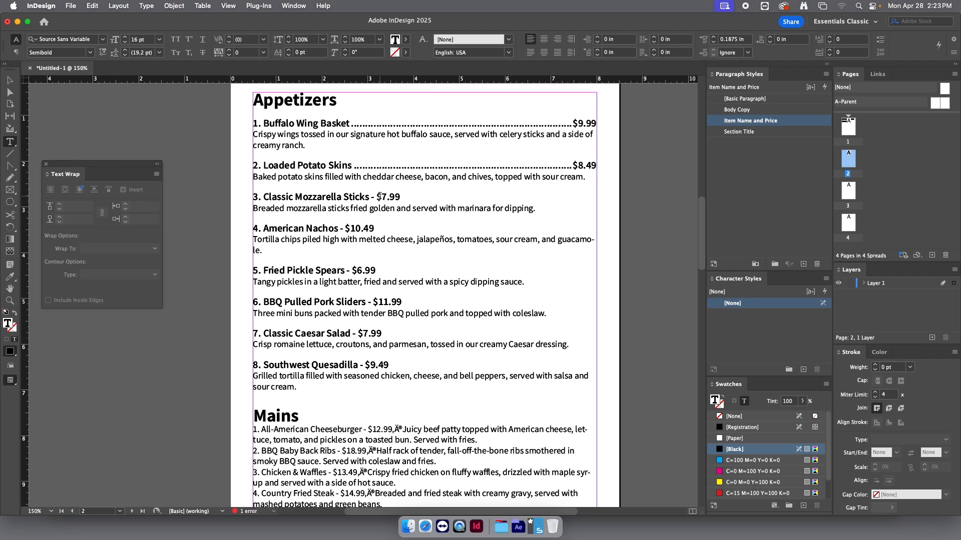
key("BackSpace")
key("BackSpace")
key("BackSpace")
key("Tab")
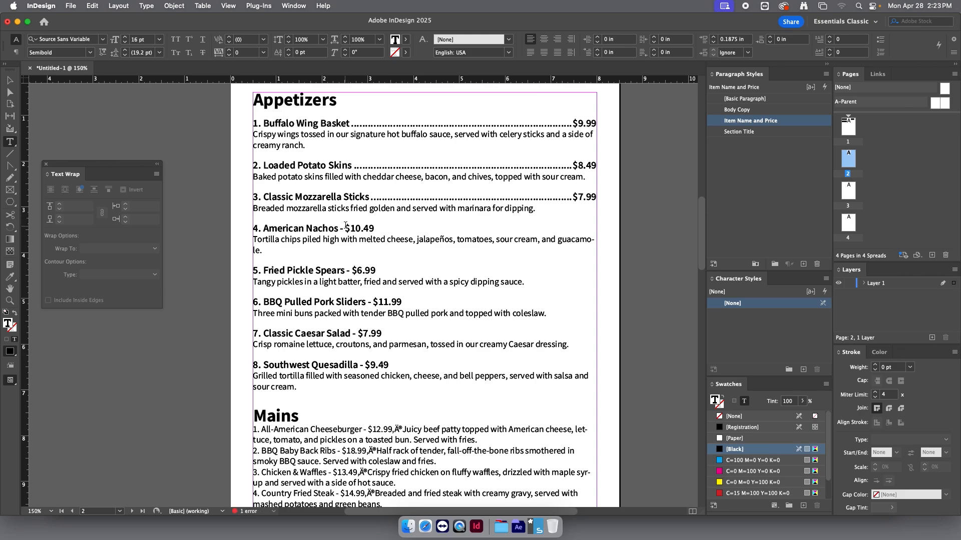
Replace the hyphen before the price with a tab in the American Nachos and Fried Pickle Spears lines.
left_click(346, 229)
key("BackSpace")
key("BackSpace")
key("BackSpace")
key("Tab")
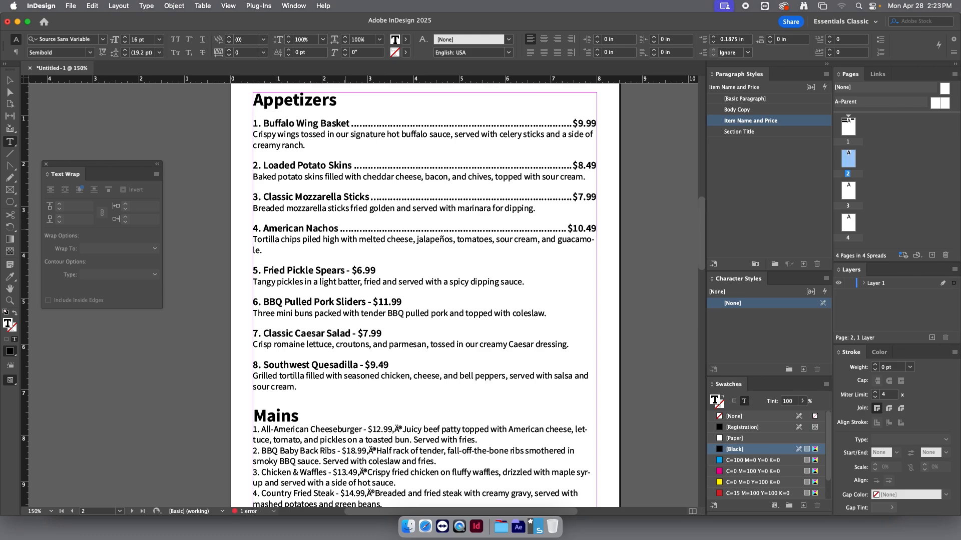
left_click(354, 271)
key("BackSpace")
key("BackSpace")
key("BackSpace")
key("Tab")
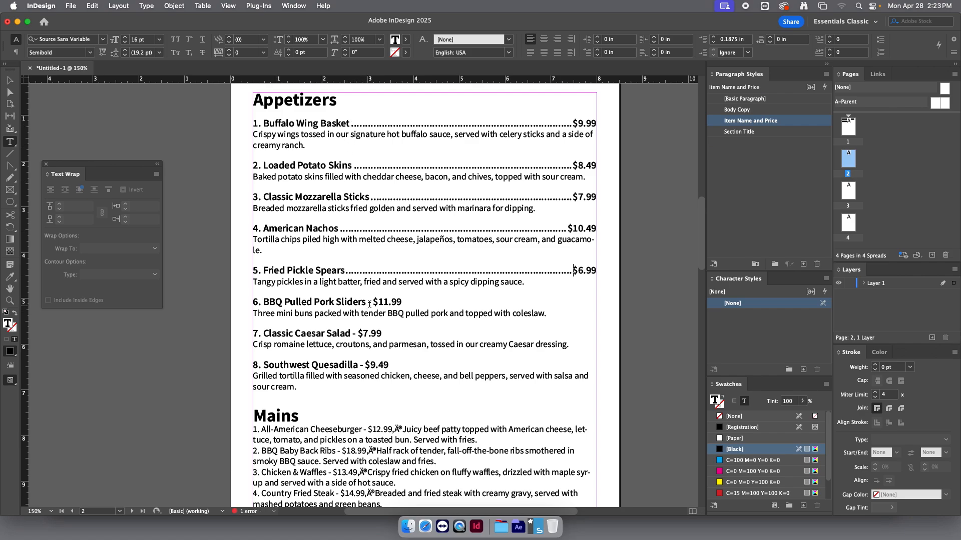
Replace the hyphen before the price with a tab in the BBQ Pulled Pork Sliders and Classic Caesar Salad lines.
left_click(373, 303)
key("BackSpace")
key("BackSpace")
key("BackSpace")
key("Tab")
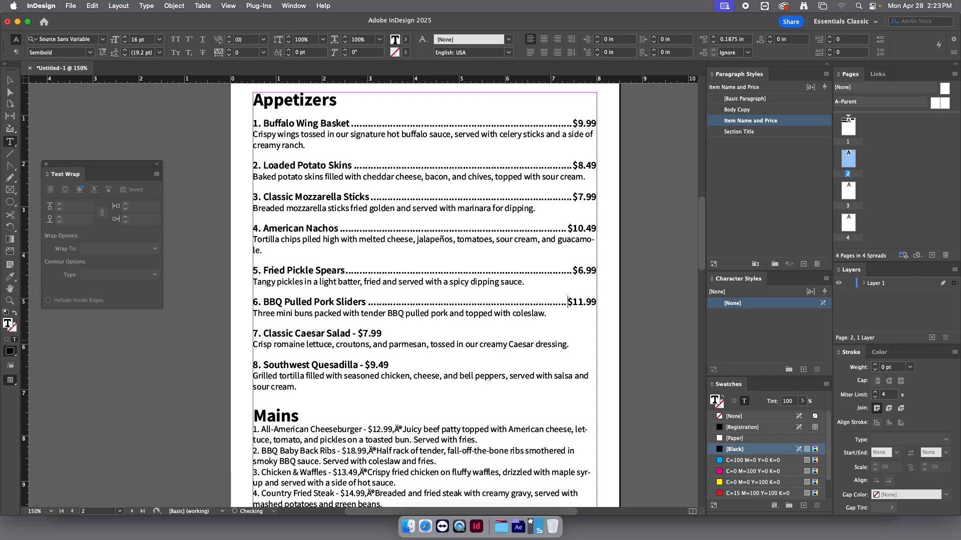
left_click(359, 334)
key("BackSpace")
key("BackSpace")
key("BackSpace")
key("Tab")
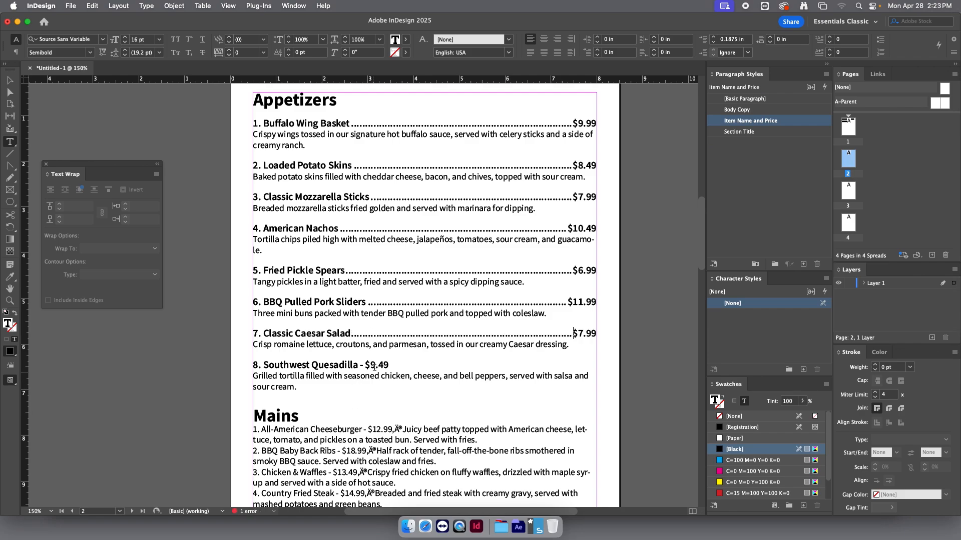
Replace the hyphen before the Southwest Quesadilla price with a tab and leave text editing for the Selection tool.
left_click(365, 365)
key("BackSpace")
key("BackSpace")
key("BackSpace")
key("Tab")
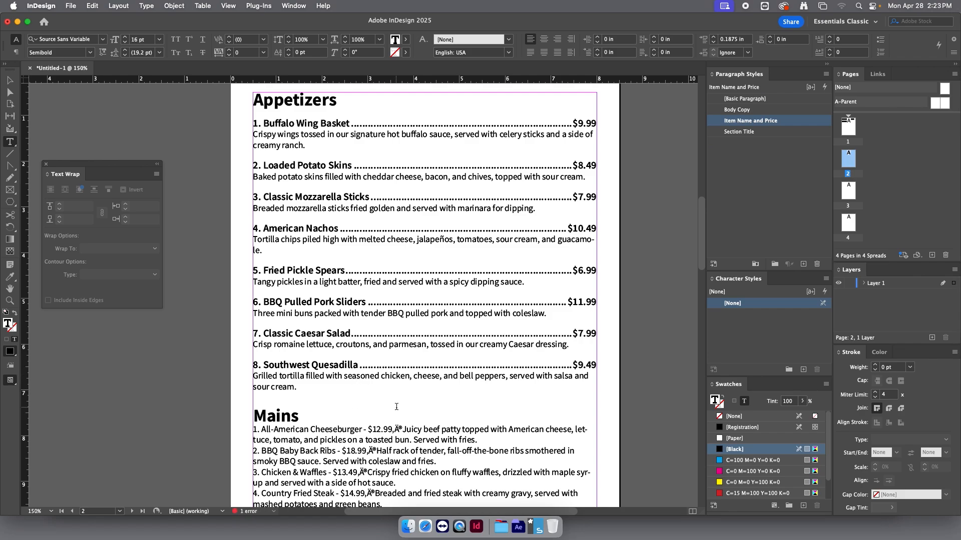
left_click(10, 80)
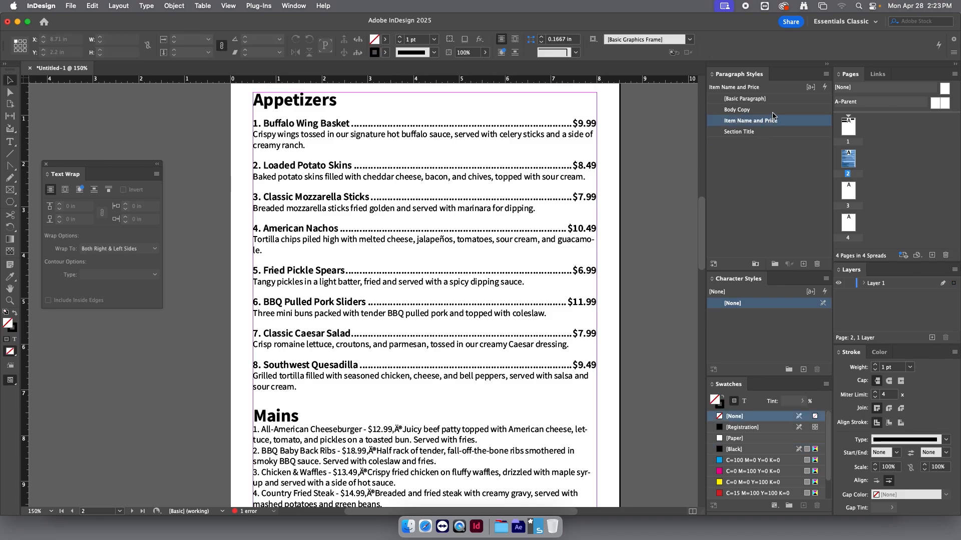
Try a right indent of 0.375 in on the Body Copy paragraph style.
double_click(787, 110)
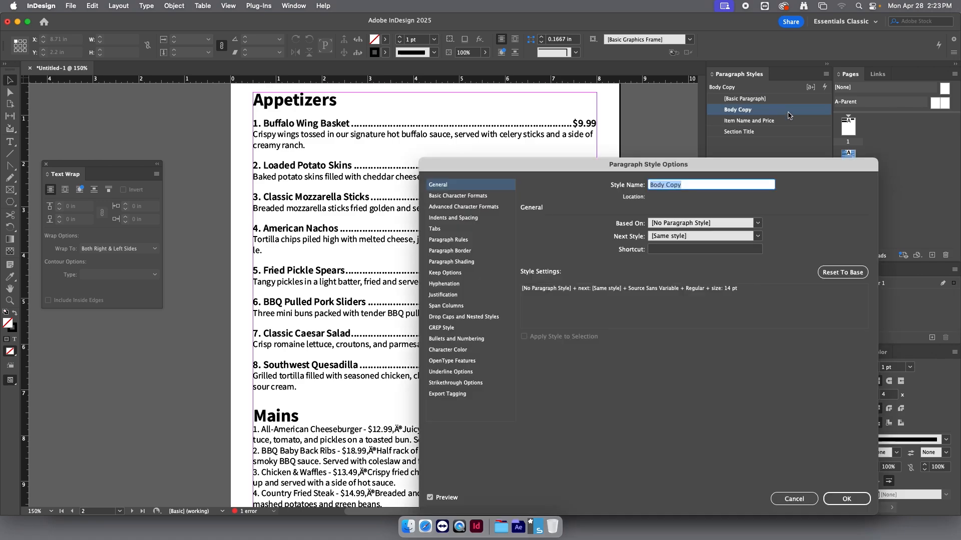
left_click(456, 219)
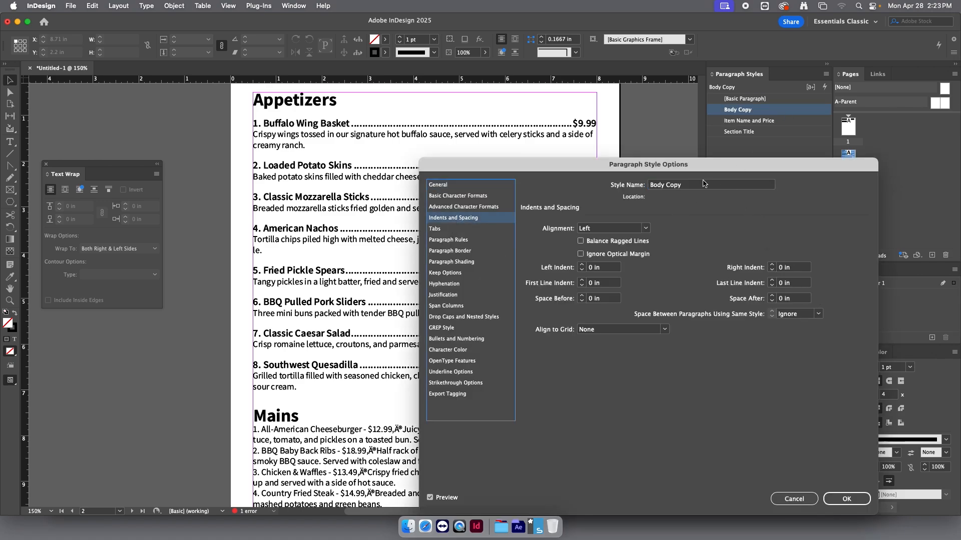
left_click_drag(694, 165, 858, 186)
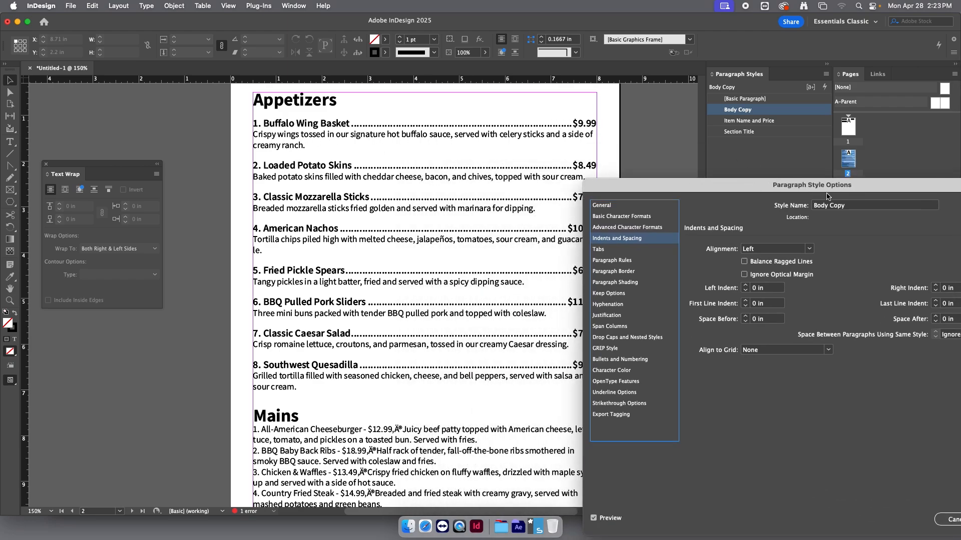
left_click_drag(896, 188, 795, 189)
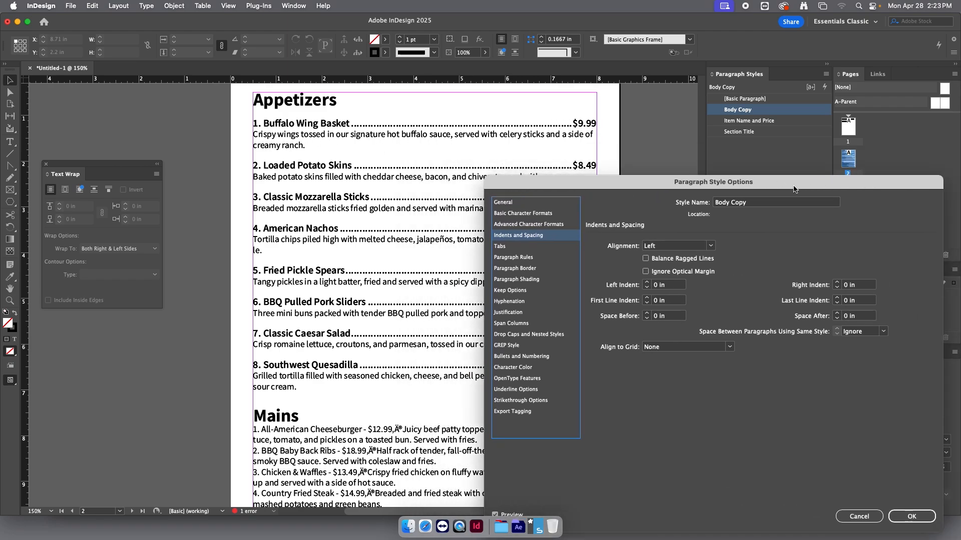
left_click(837, 283)
left_click(837, 282)
left_click(837, 282)
left_click(837, 282)
left_click(837, 283)
left_click(837, 283)
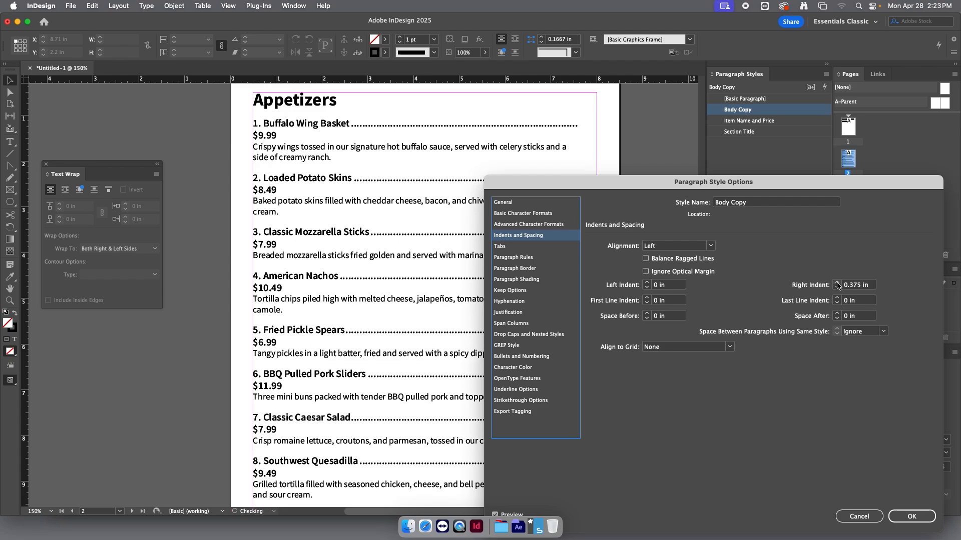
Return the Body Copy style's right indent to 0 in and cancel the style edit.
left_click(837, 289)
left_click(837, 288)
left_click(837, 288)
left_click(837, 288)
left_click(837, 289)
left_click(837, 289)
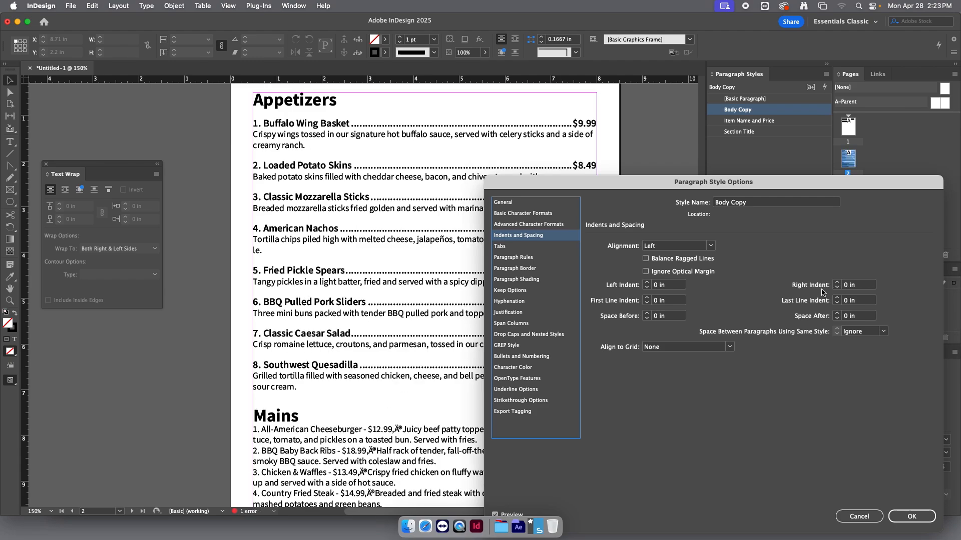
left_click(858, 520)
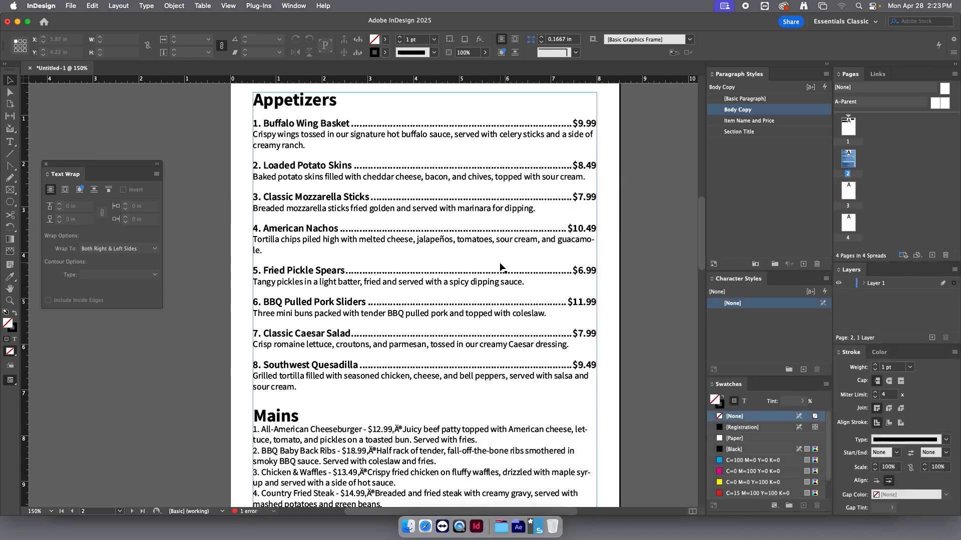
Show the page in Preview screen mode and look through the Section Title paragraph style's character, spacing, border and justification settings.
key("w")
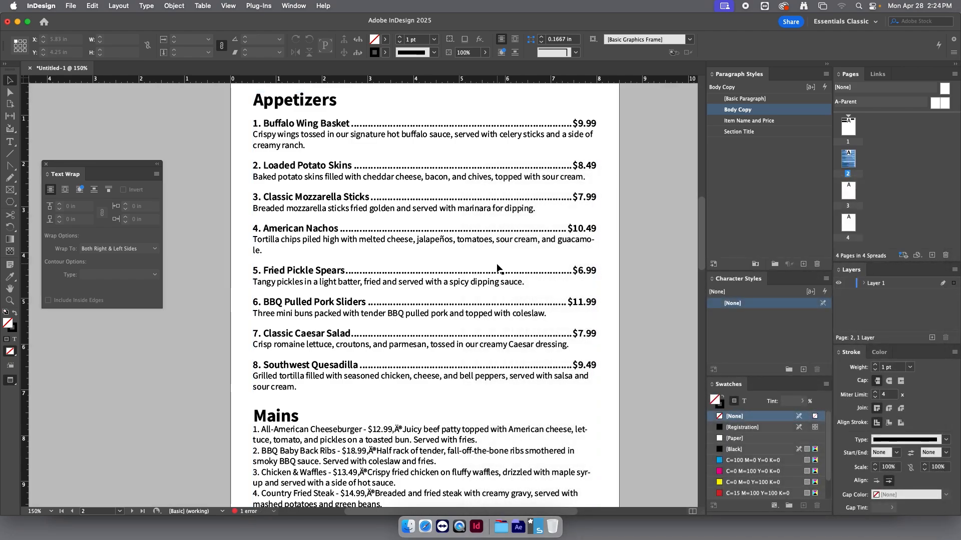
double_click(784, 132)
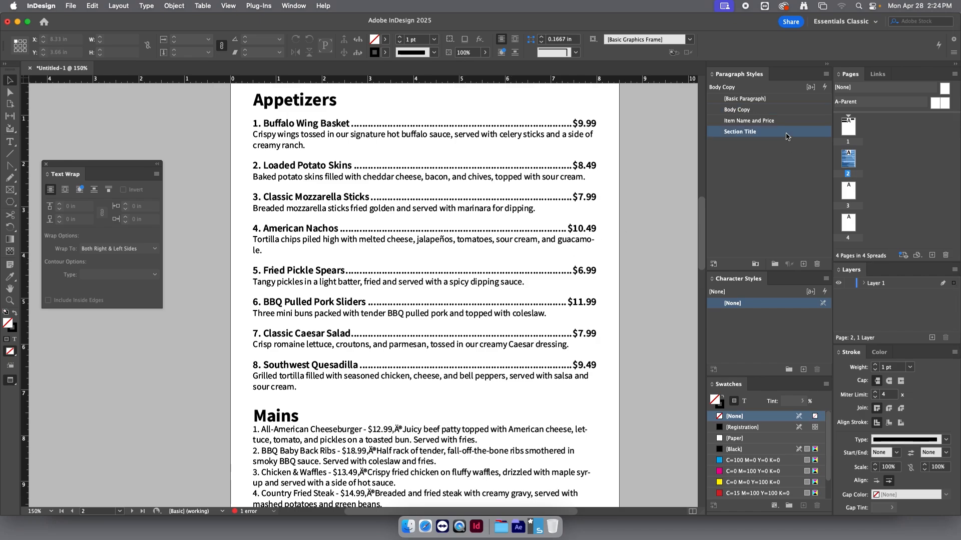
left_click(542, 214)
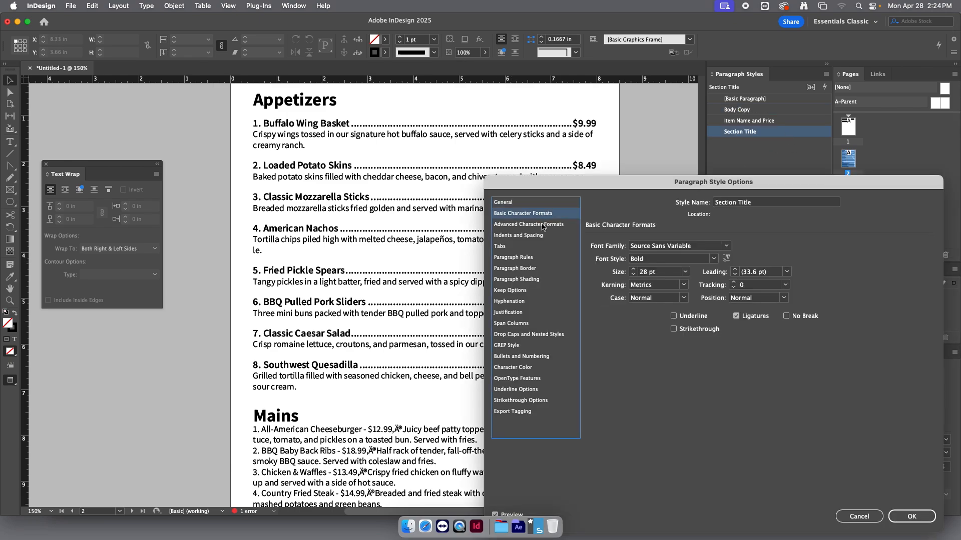
left_click(544, 225)
left_click(530, 236)
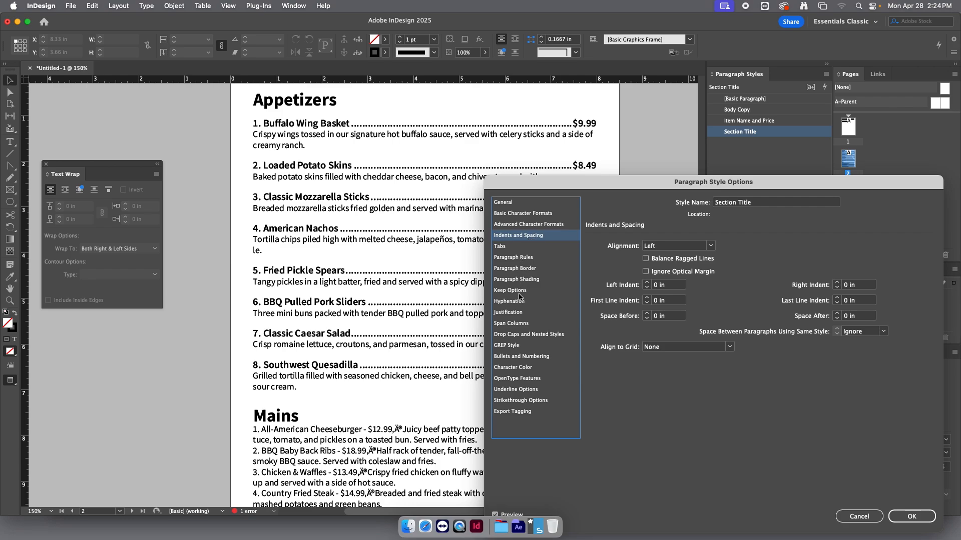
left_click(516, 214)
left_click(513, 204)
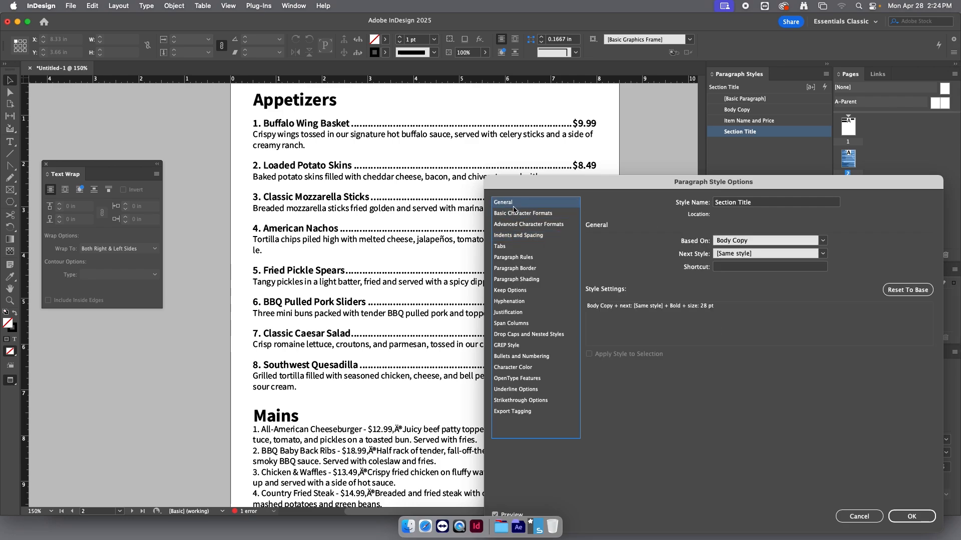
left_click(510, 214)
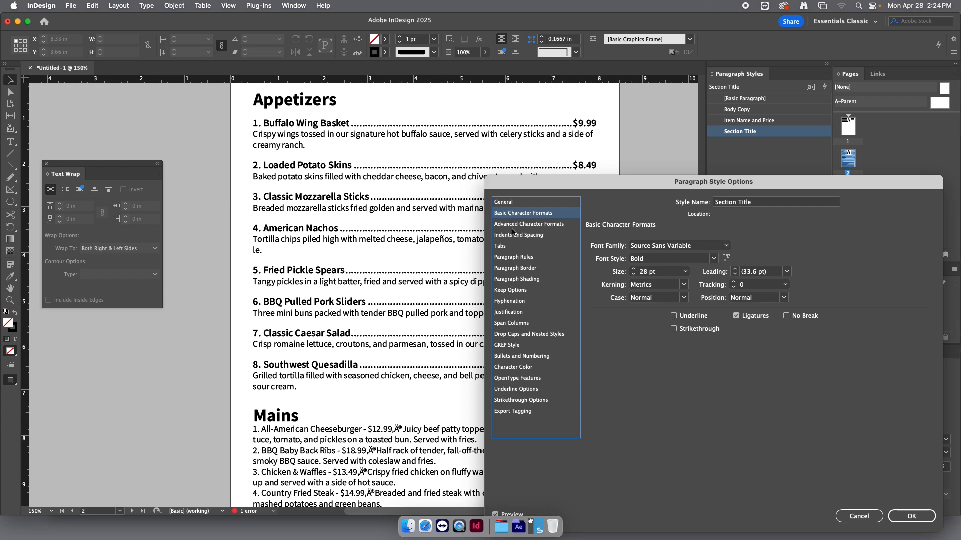
left_click(513, 226)
left_click(510, 258)
left_click(514, 270)
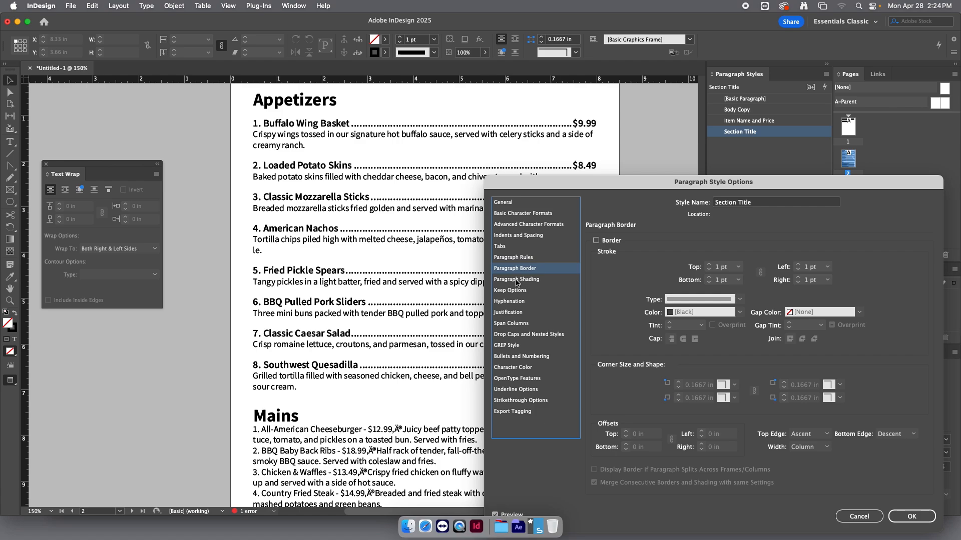
left_click(520, 313)
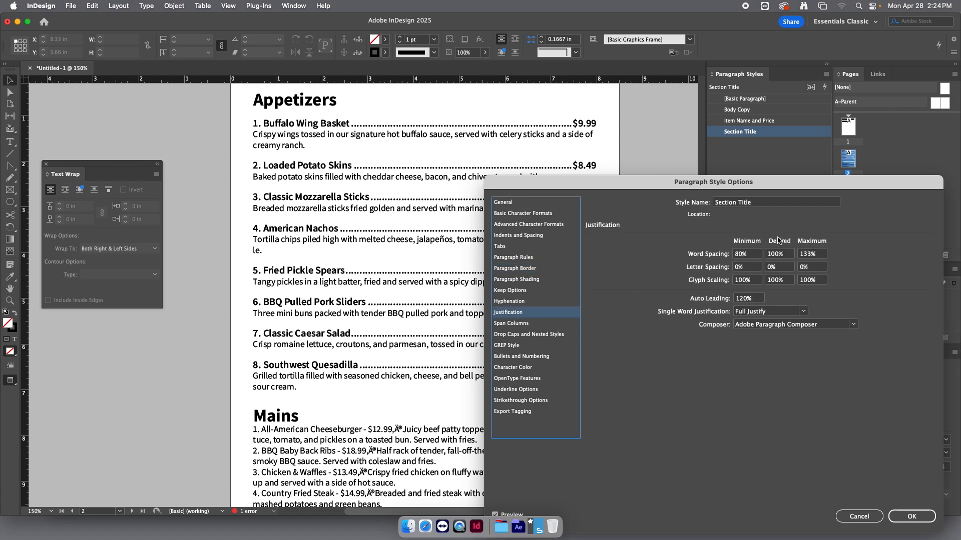
Try Align Center as the Section Title style's single word justification, then restore Full Justify.
left_click(803, 312)
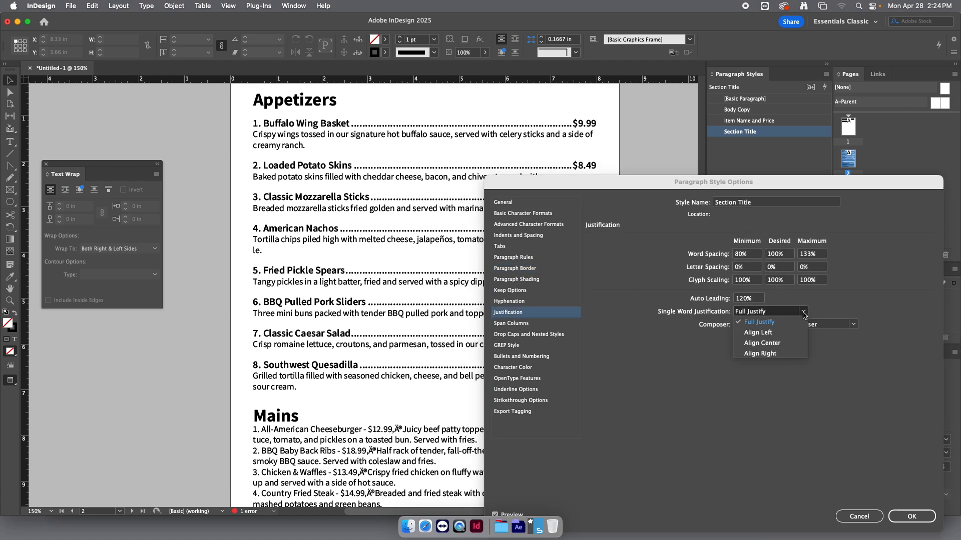
left_click(772, 344)
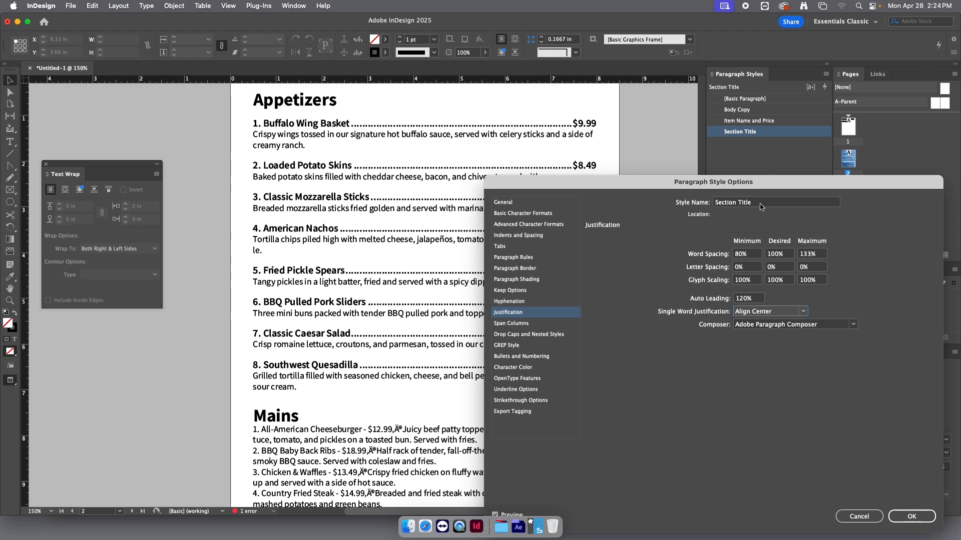
left_click_drag(708, 183, 712, 141)
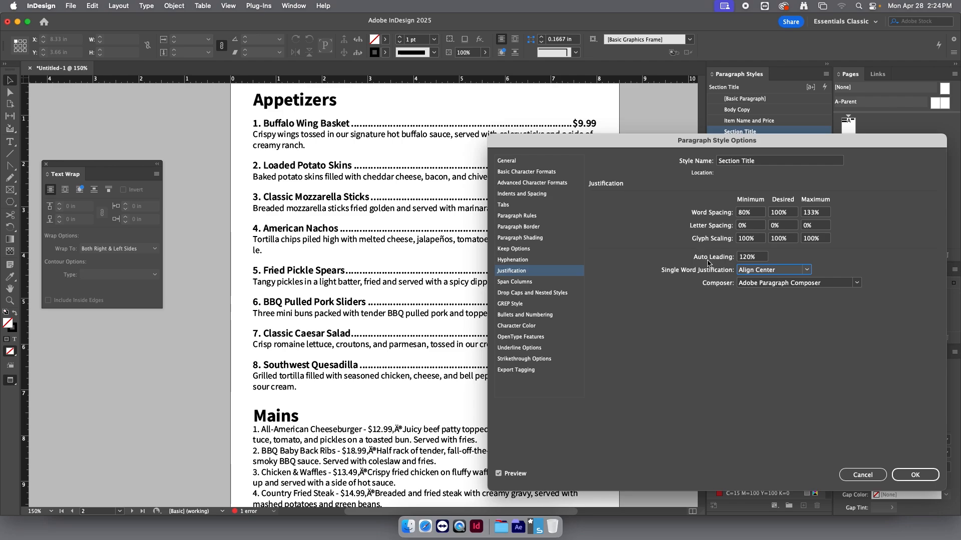
left_click(759, 272)
left_click(764, 278)
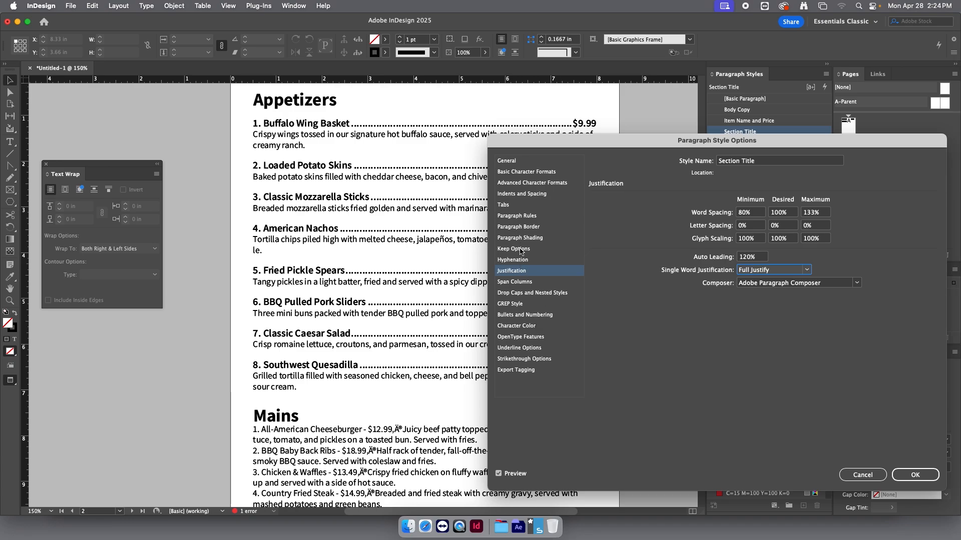
Set the Section Title paragraph style's alignment to Center.
left_click(518, 249)
left_click(519, 261)
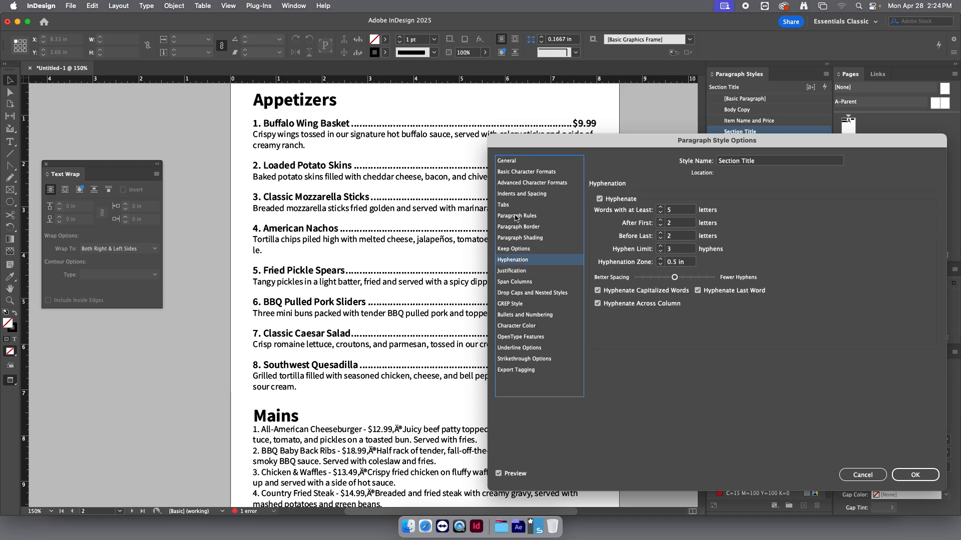
left_click(516, 187)
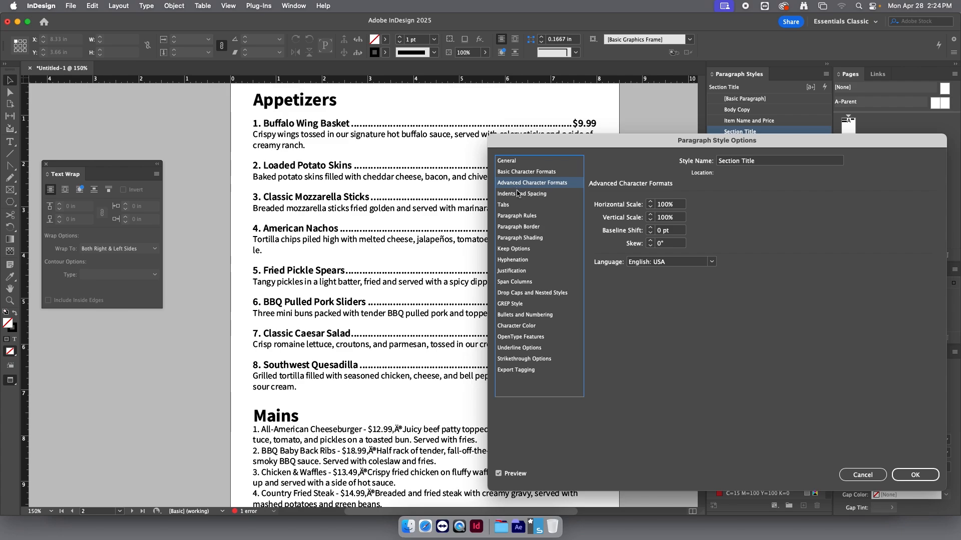
left_click(518, 195)
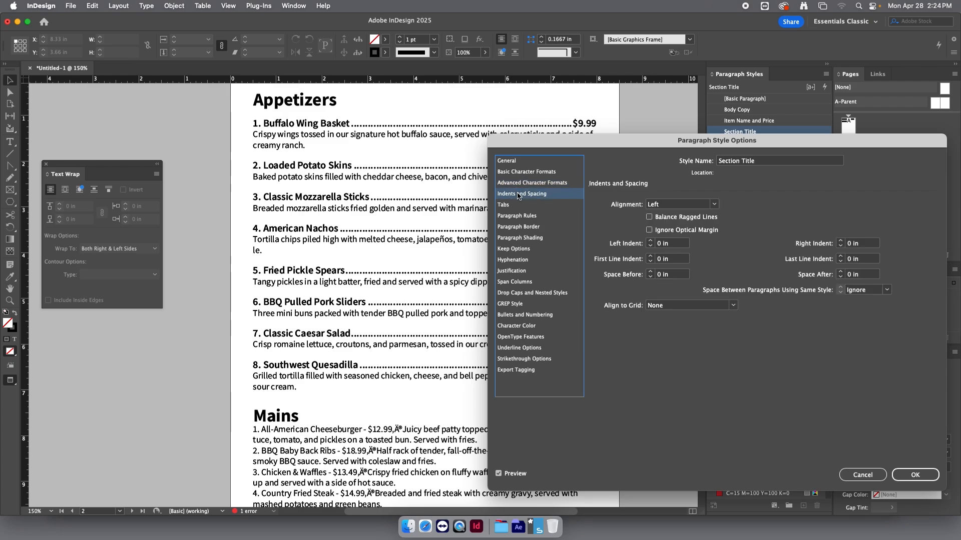
left_click(714, 204)
left_click(671, 225)
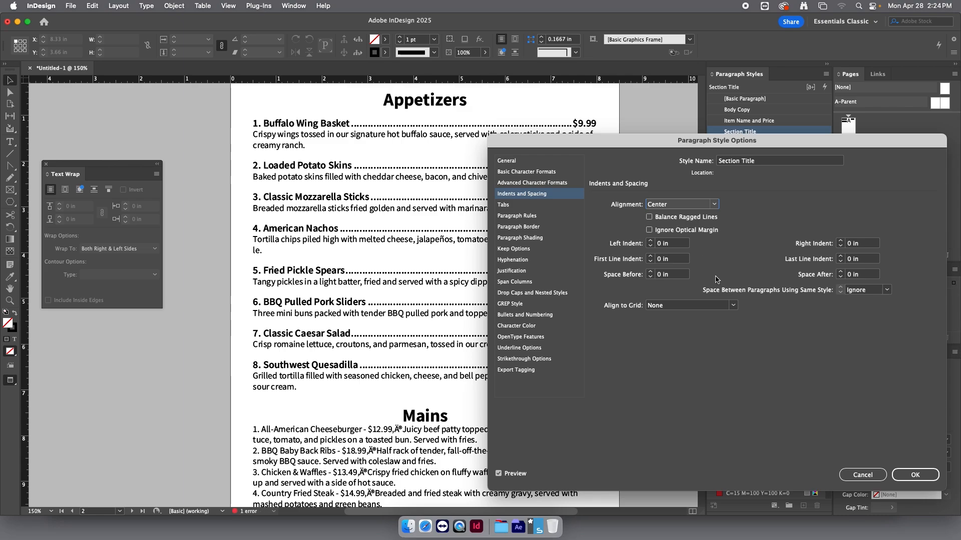
Set the Section Title style's space after and space before to 0.25 in each and save the style.
left_click(840, 272)
left_click(840, 273)
left_click(841, 272)
left_click(840, 273)
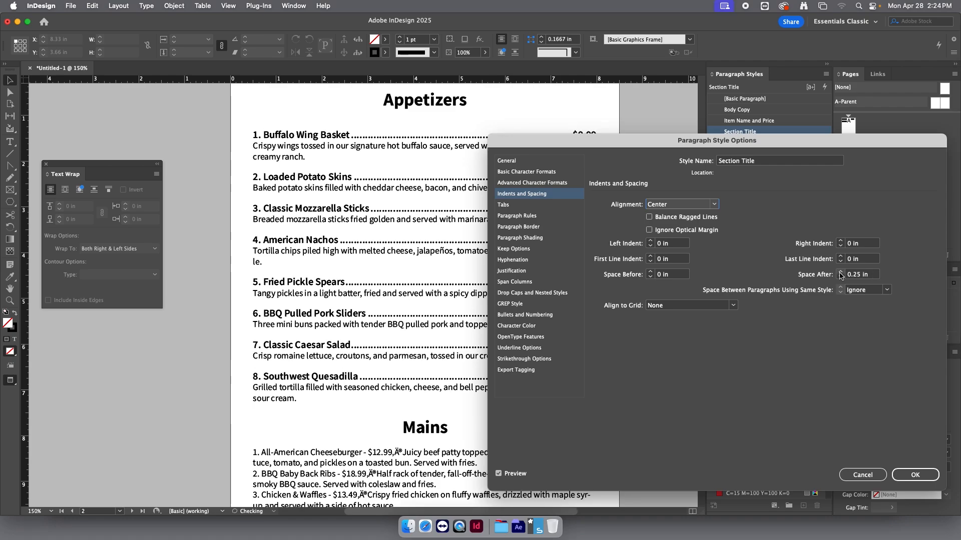
left_click(650, 272)
left_click(650, 272)
left_click(650, 273)
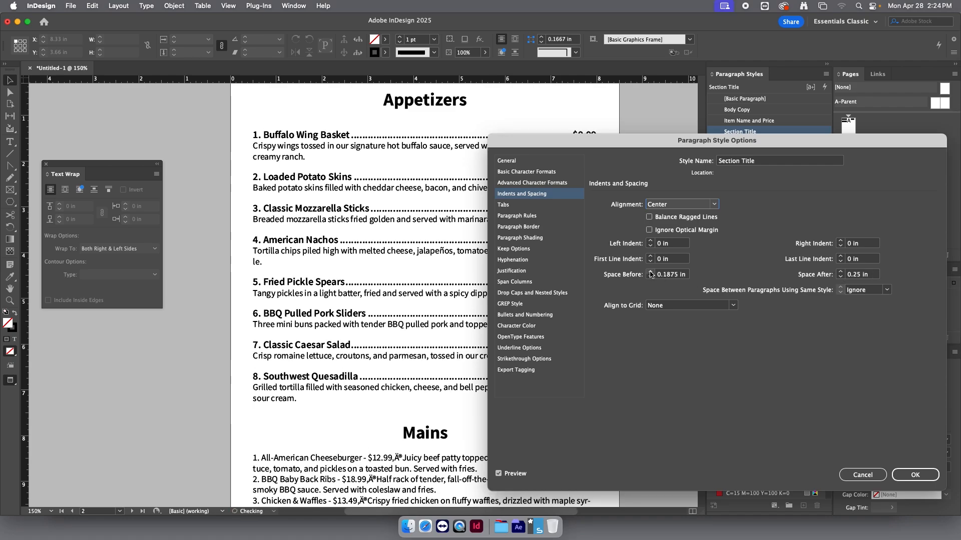
left_click(650, 273)
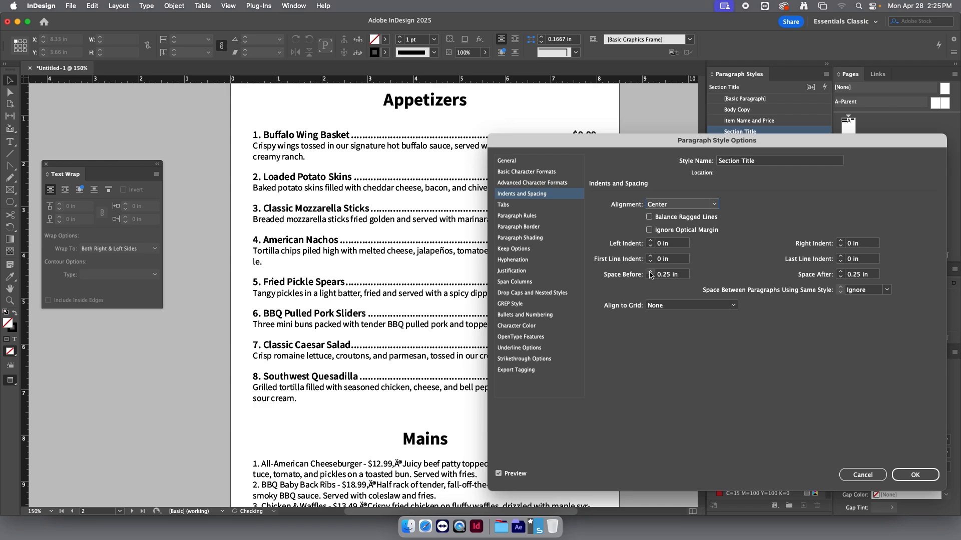
left_click(914, 475)
scroll(641, 343, "up", 3)
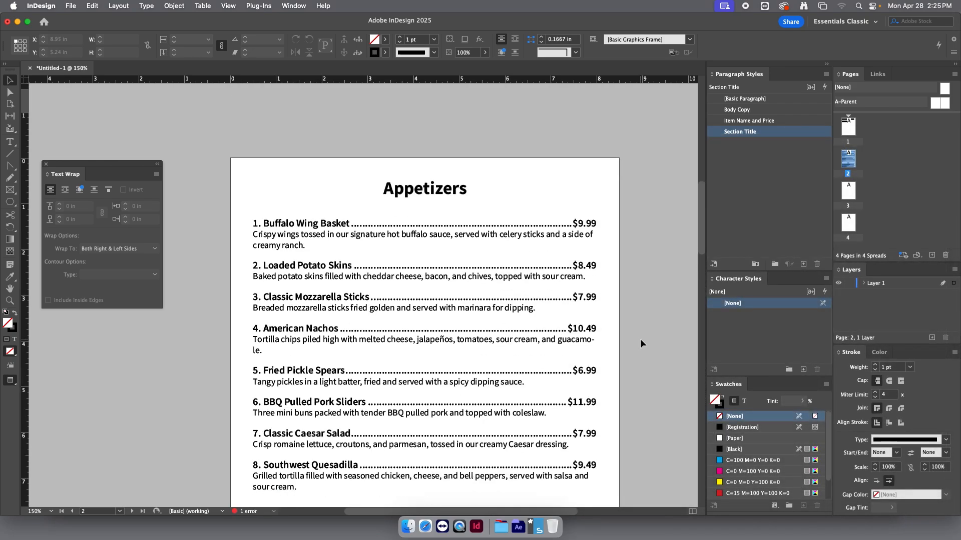
scroll(641, 343, "down", 5)
scroll(633, 344, "up", 6)
scroll(626, 344, "down", 1)
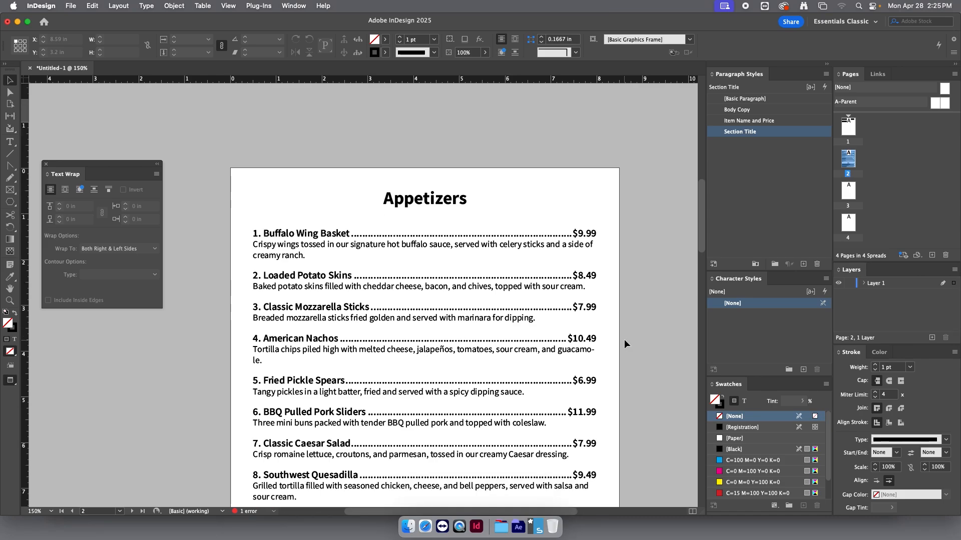
scroll(624, 344, "down", 2)
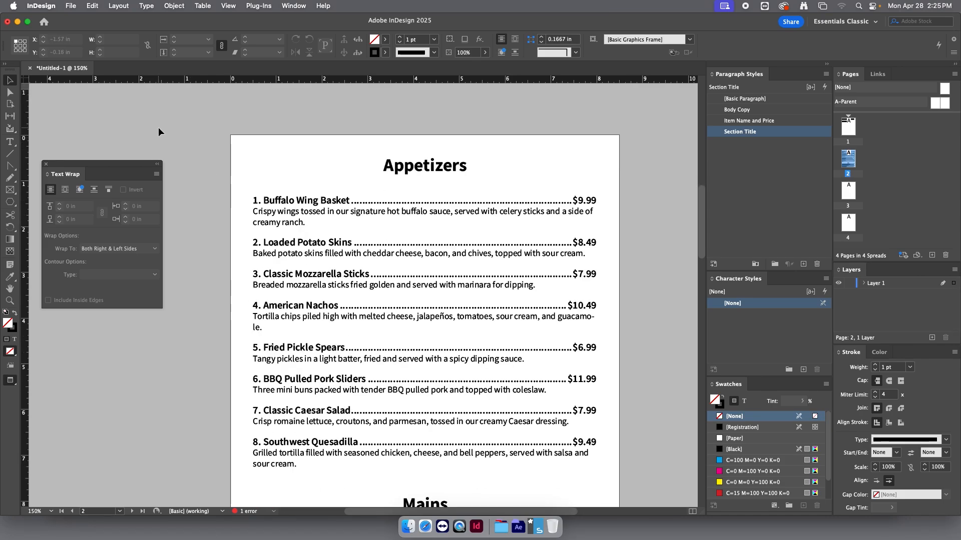
Flow the overset menu text from the page 2 frame into a new text frame filling the margins of page 3.
key("super+0")
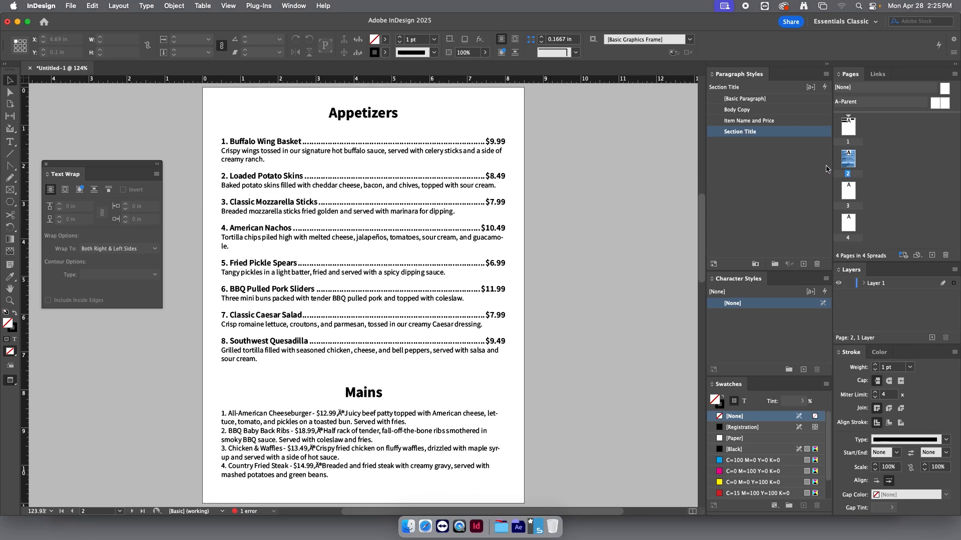
double_click(856, 197)
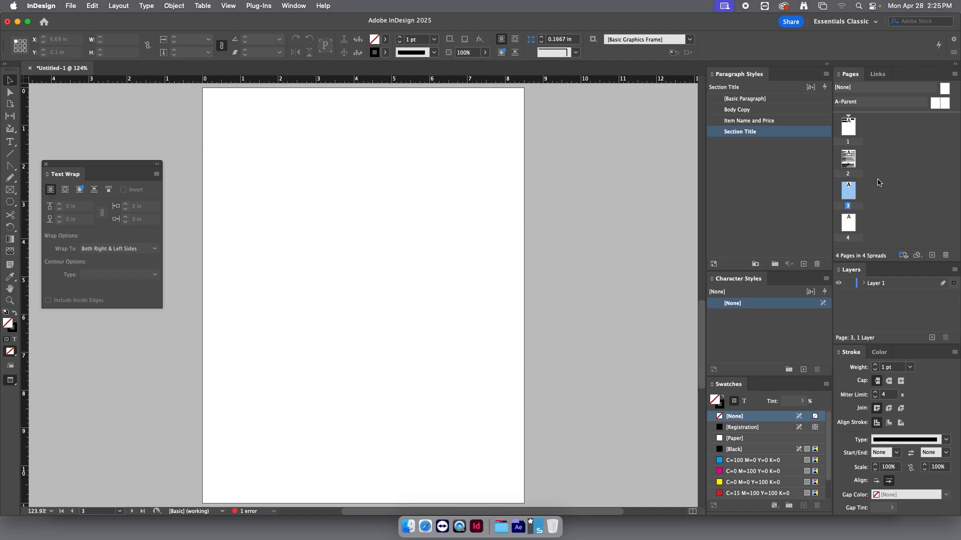
double_click(849, 160)
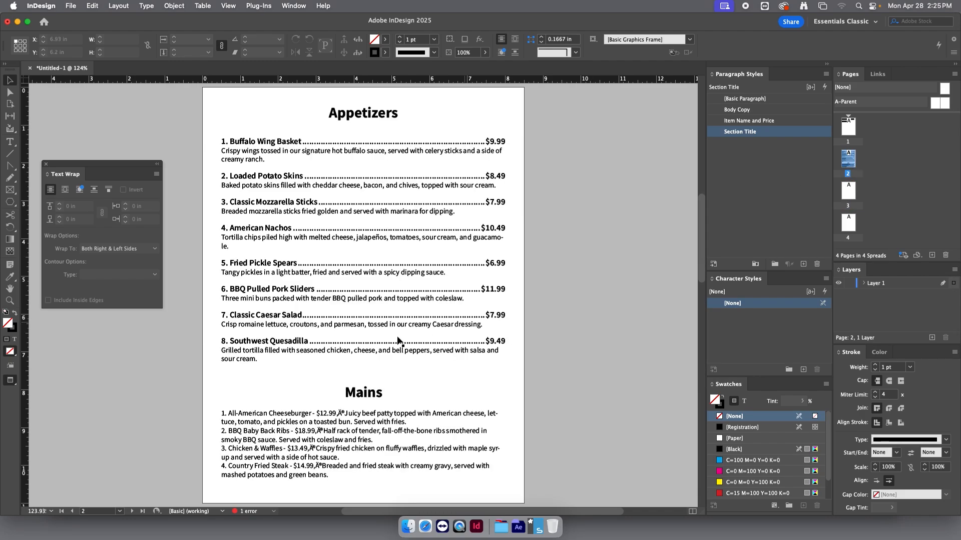
left_click(398, 340)
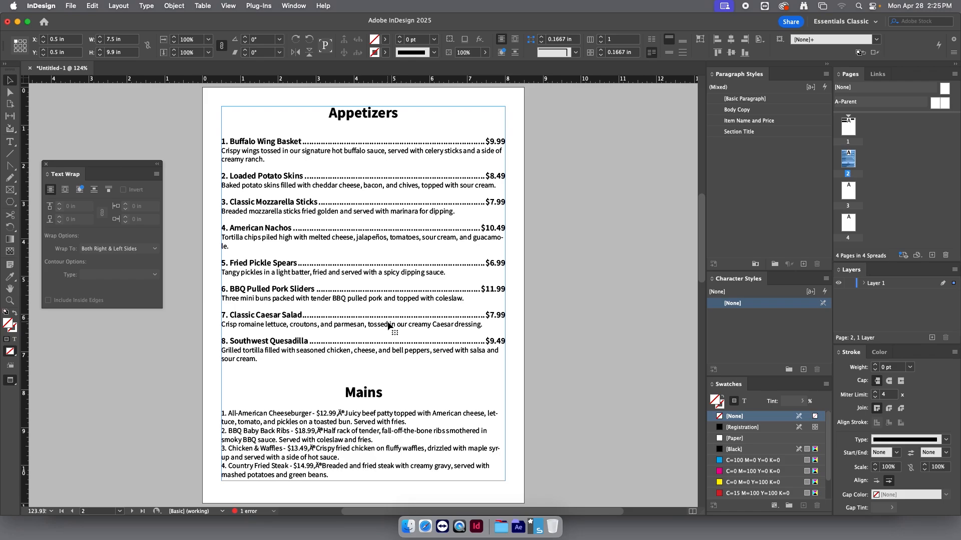
double_click(388, 325)
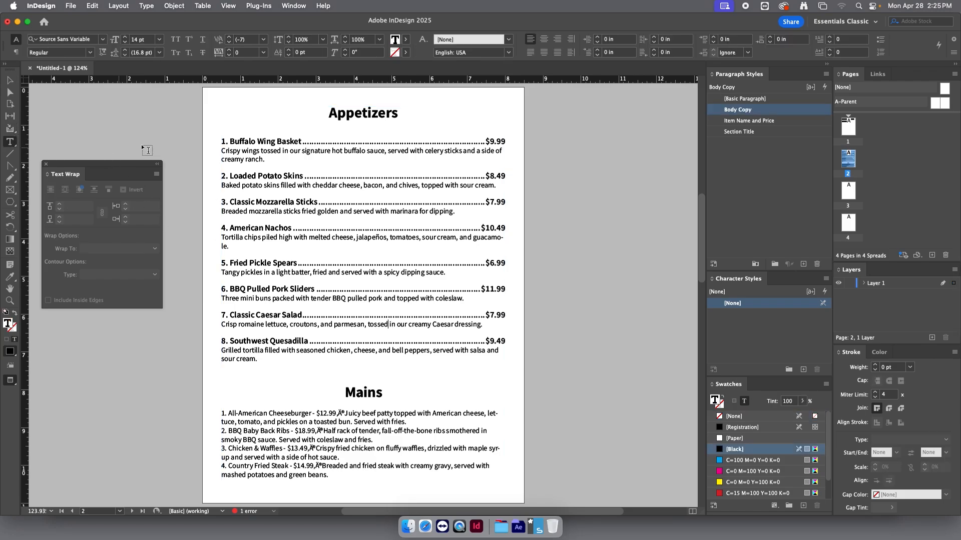
left_click(12, 83)
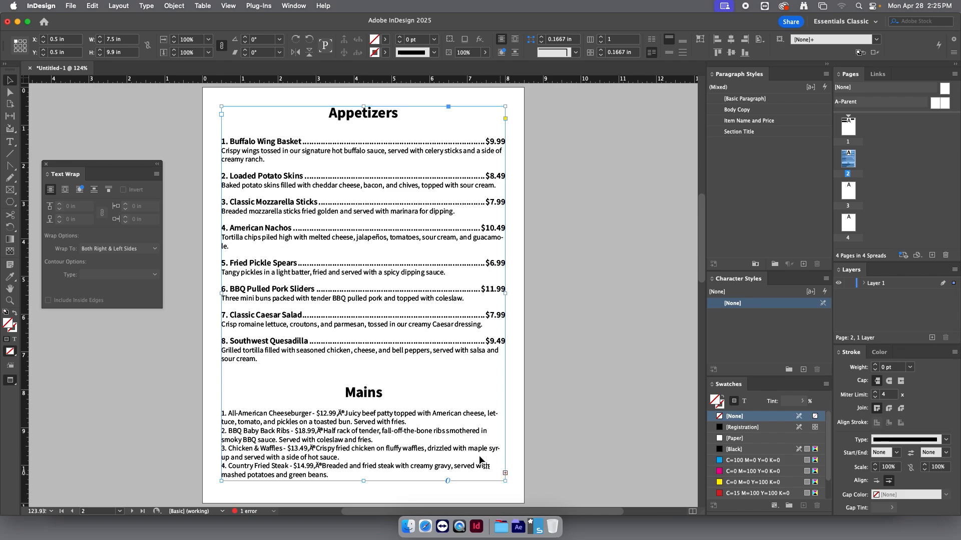
left_click(505, 473)
double_click(846, 194)
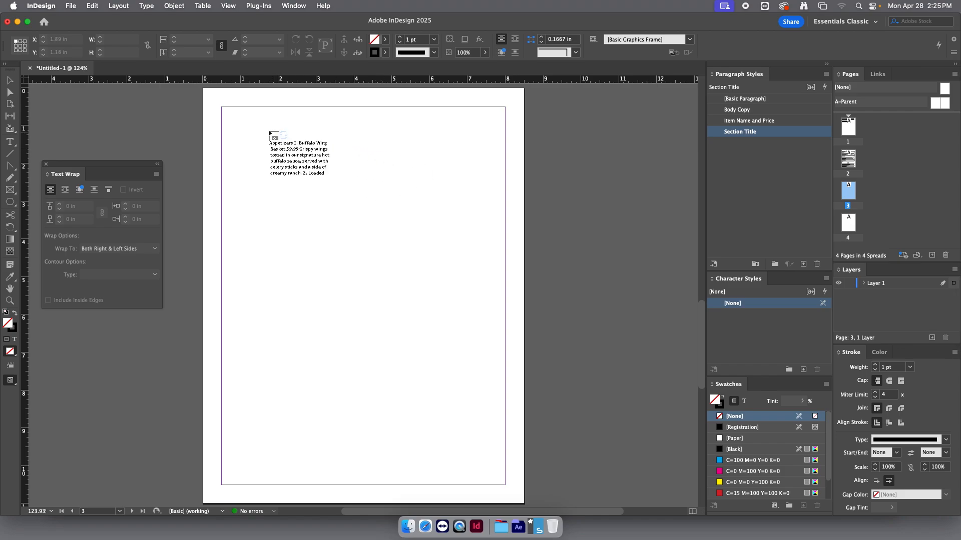
left_click(223, 113)
left_click_drag(279, 147, 279, 144)
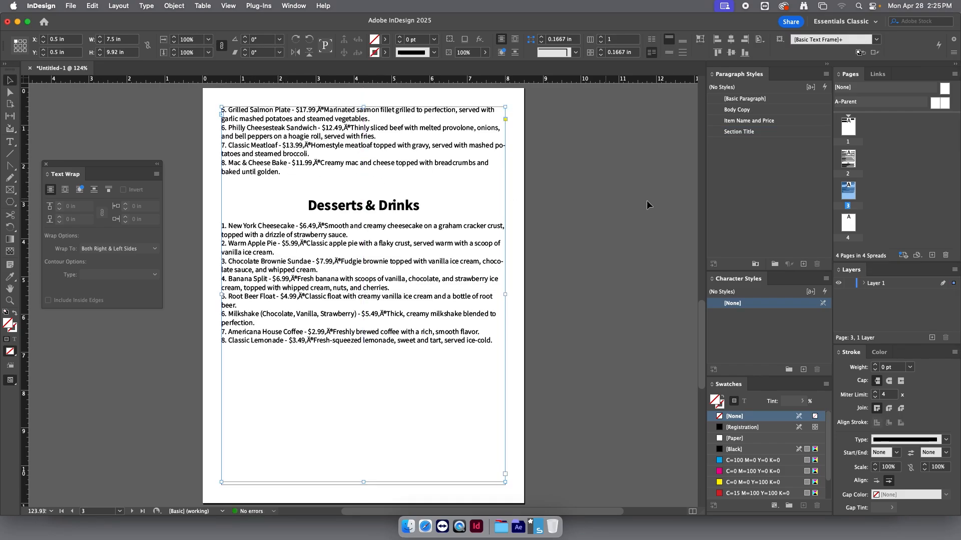
left_click(580, 213)
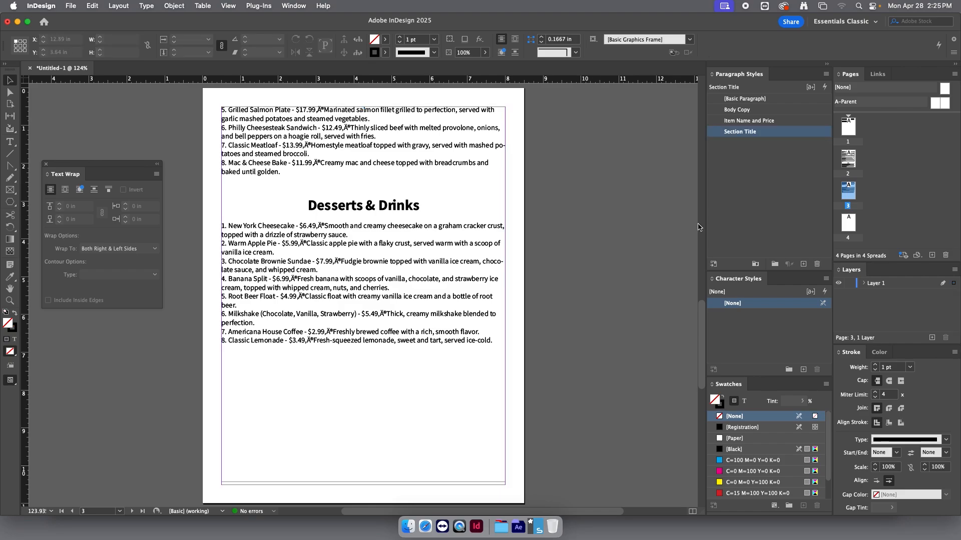
Save the document under the name test.
key("super+s")
type("test")
key("Return")
Set up a table of contents for page 1 titled Categories, using the Section Title style for its title.
double_click(848, 127)
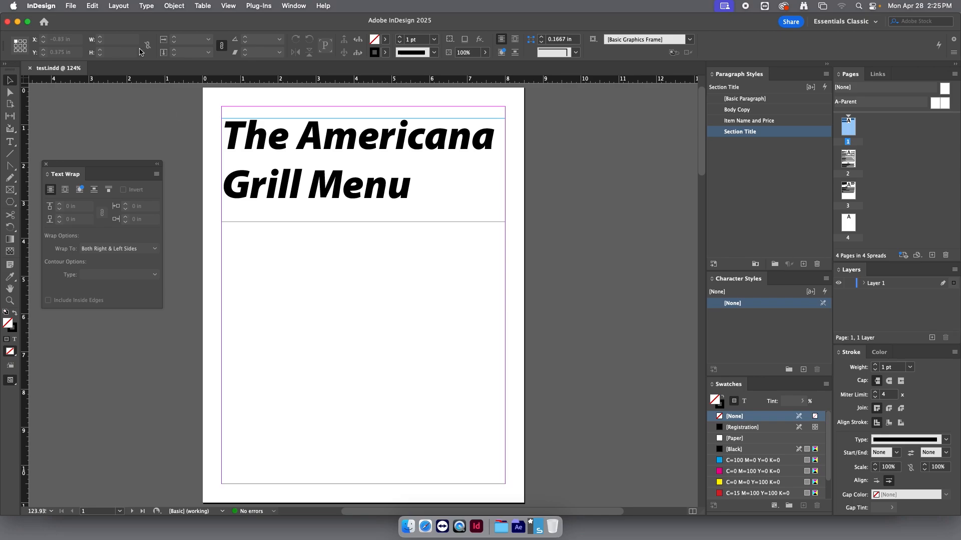
left_click(119, 6)
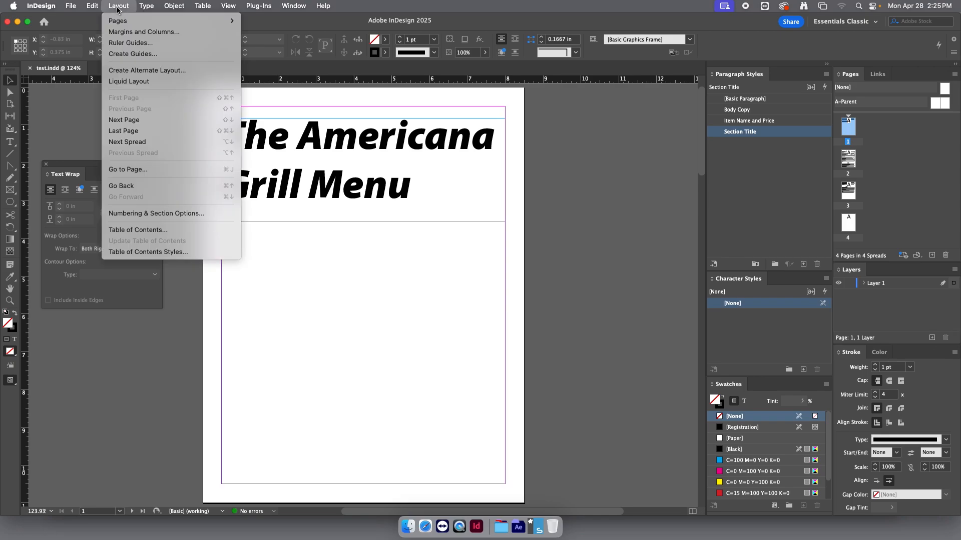
left_click(140, 230)
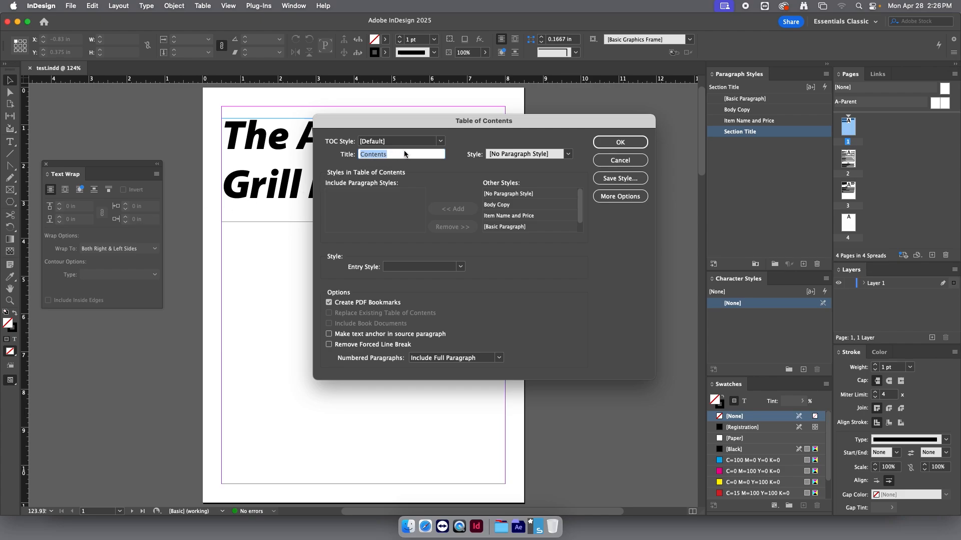
left_click(393, 157)
left_click_drag(401, 156, 340, 157)
type("C")
left_click(568, 155)
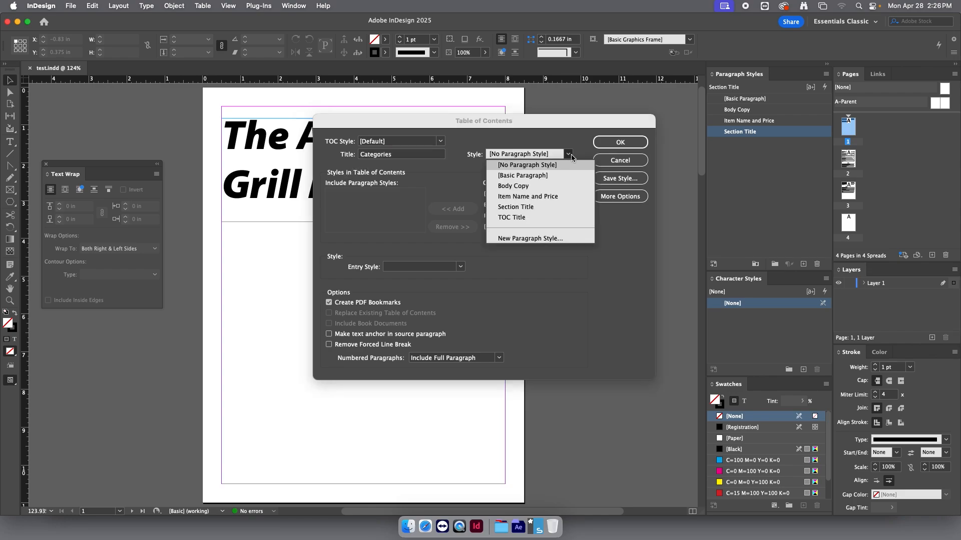
left_click(527, 206)
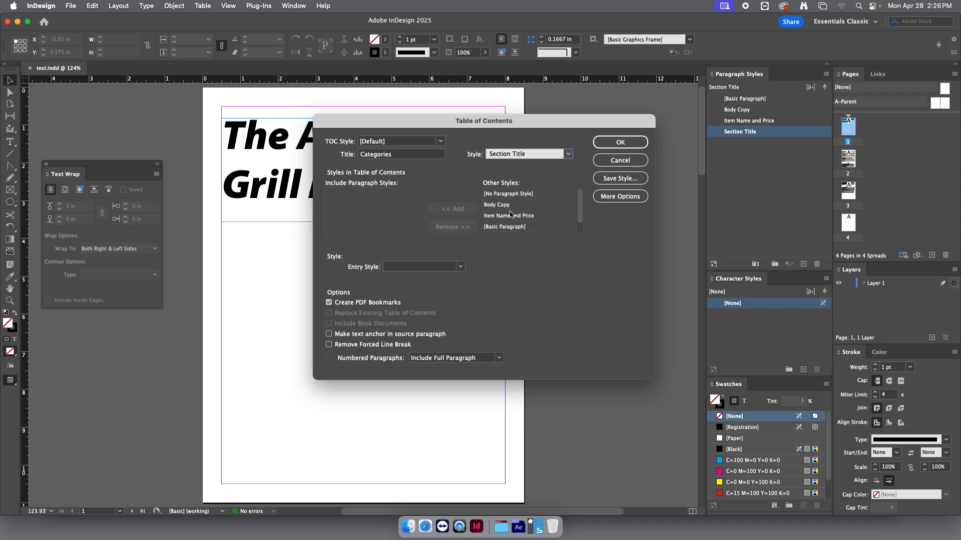
Include the Section Title paragraph style in the table of contents and set its entry style to TOC Body Text.
scroll(516, 218, "down", 1)
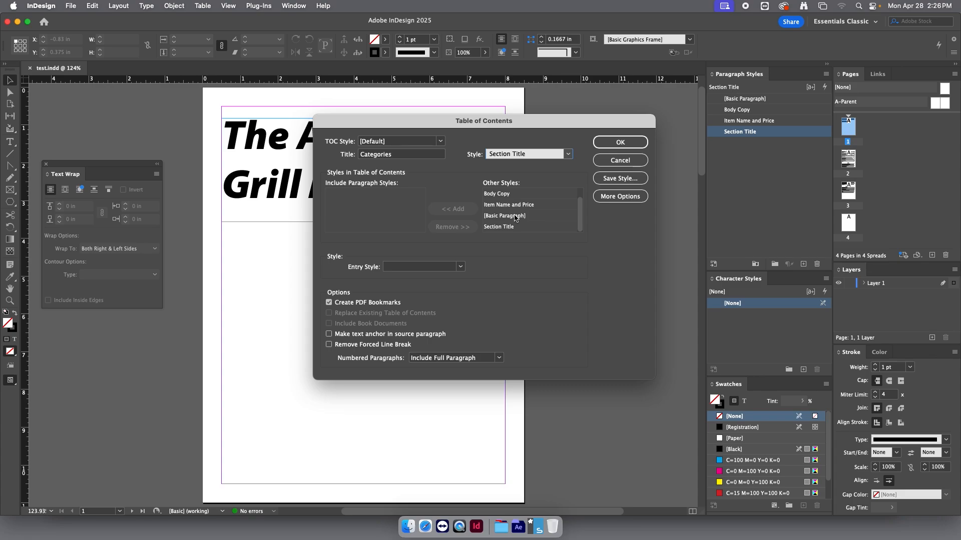
left_click(503, 227)
left_click(453, 209)
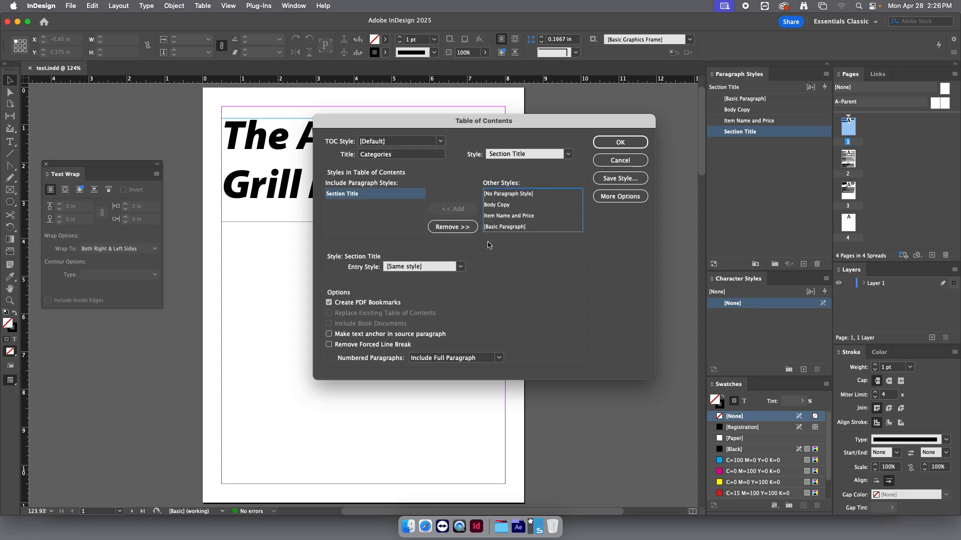
left_click(460, 266)
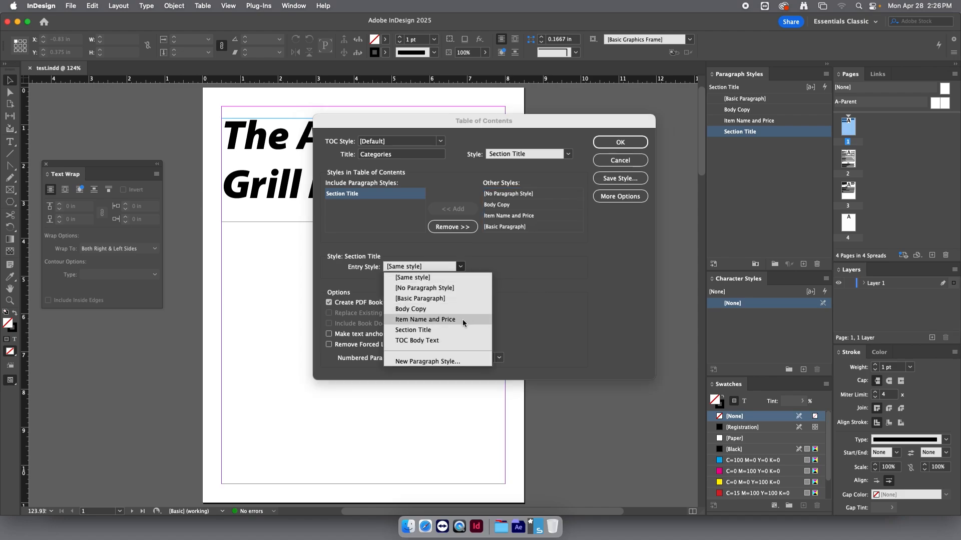
left_click(430, 340)
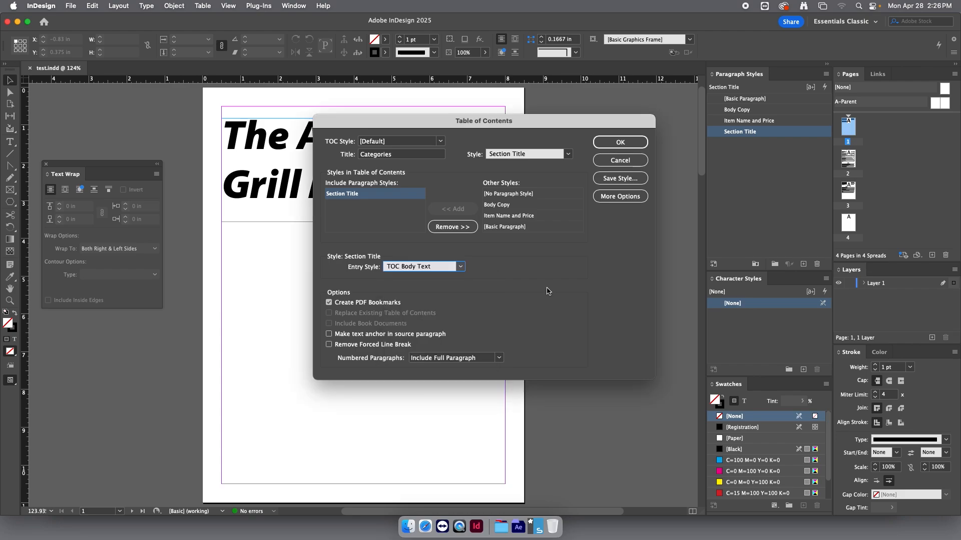
Generate the table of contents and place it below the menu title on page 1 in a frame about 4.71 by 3.84 in.
left_click(620, 143)
left_click_drag(326, 296, 505, 440)
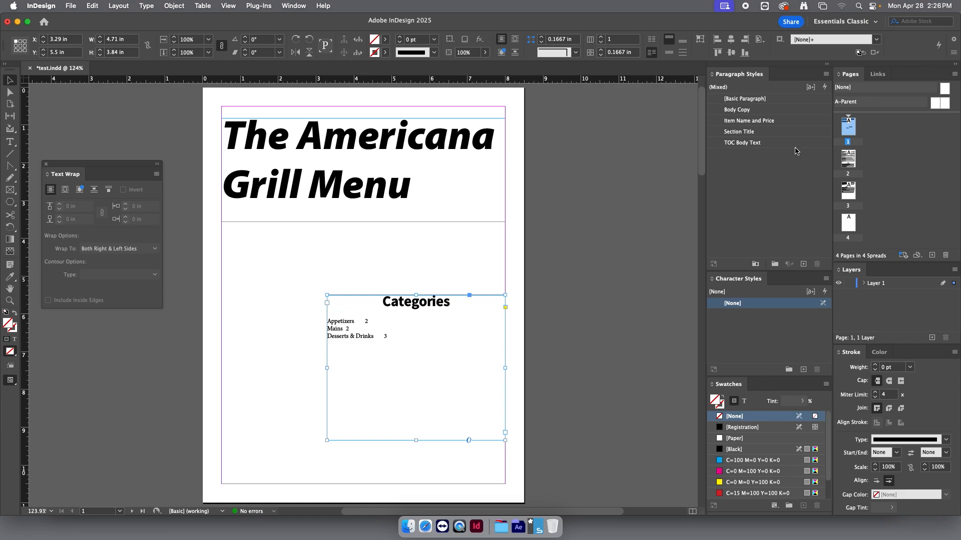
left_click(609, 189)
Base the TOC Body Text paragraph style on Item Name and Price and check its basic character formats.
double_click(774, 143)
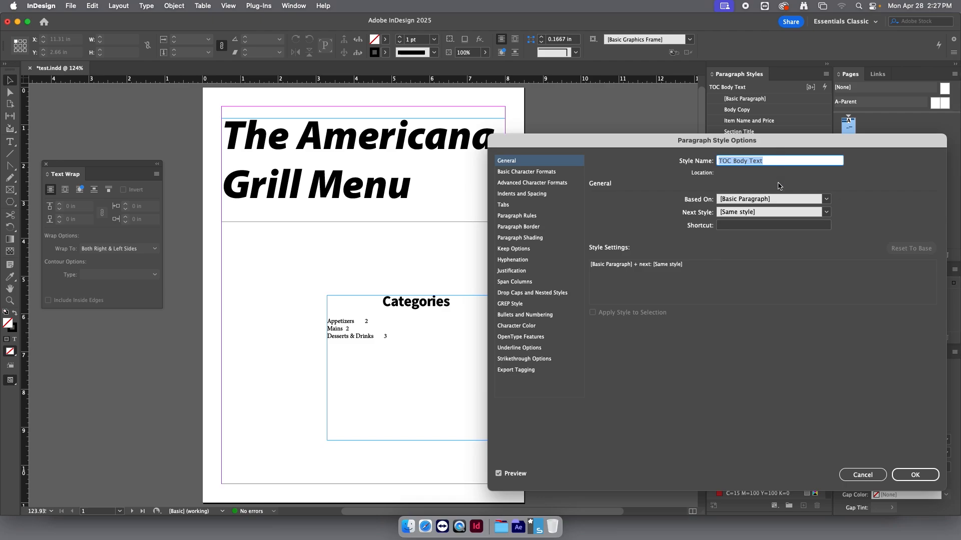
left_click(826, 199)
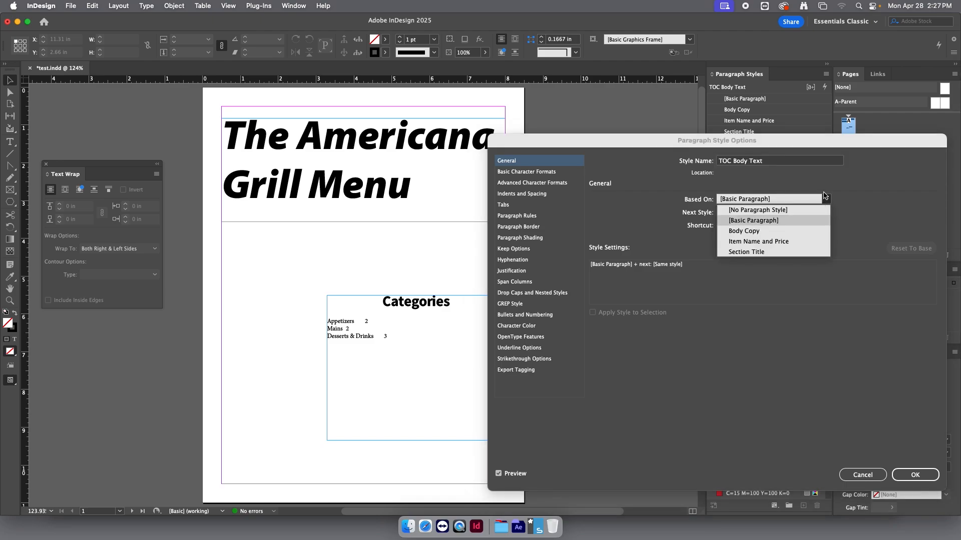
left_click(773, 241)
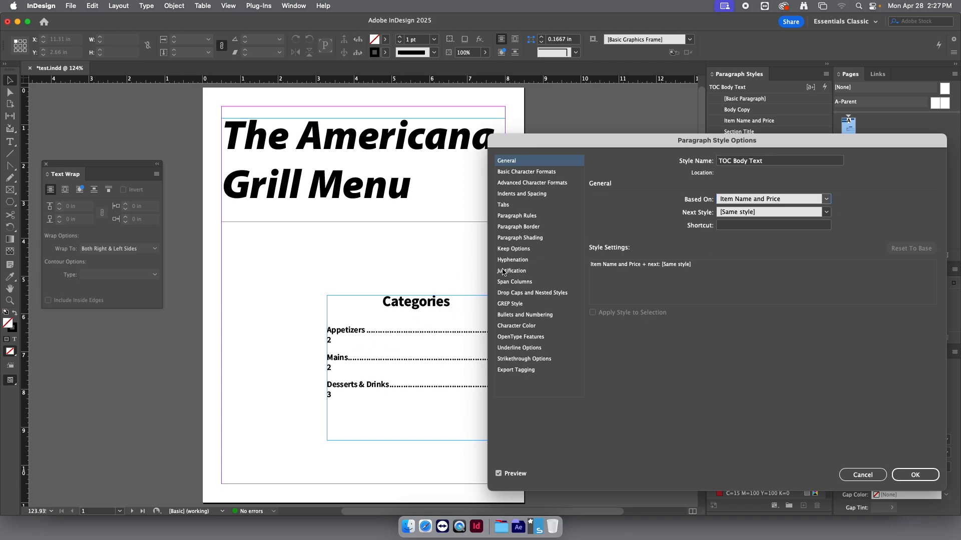
left_click(533, 176)
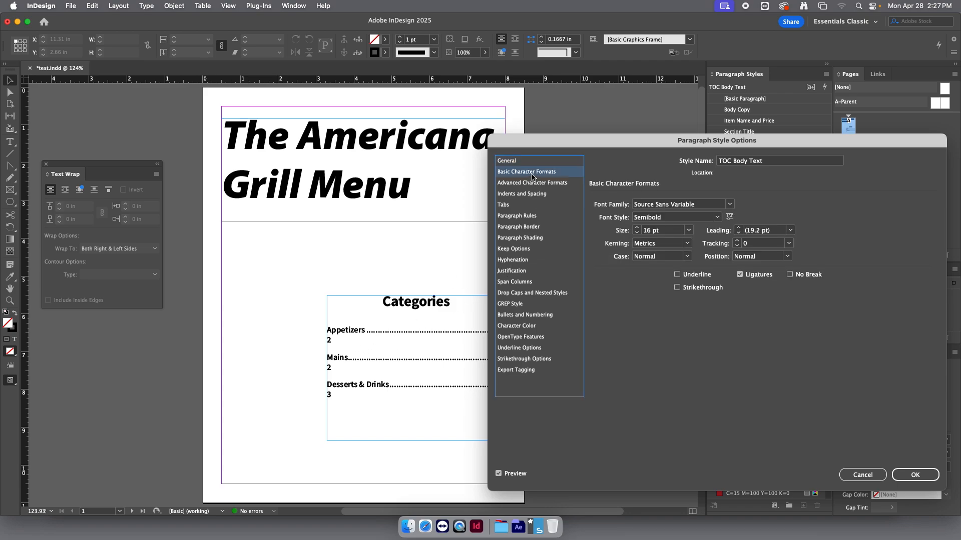
left_click_drag(563, 146, 620, 126)
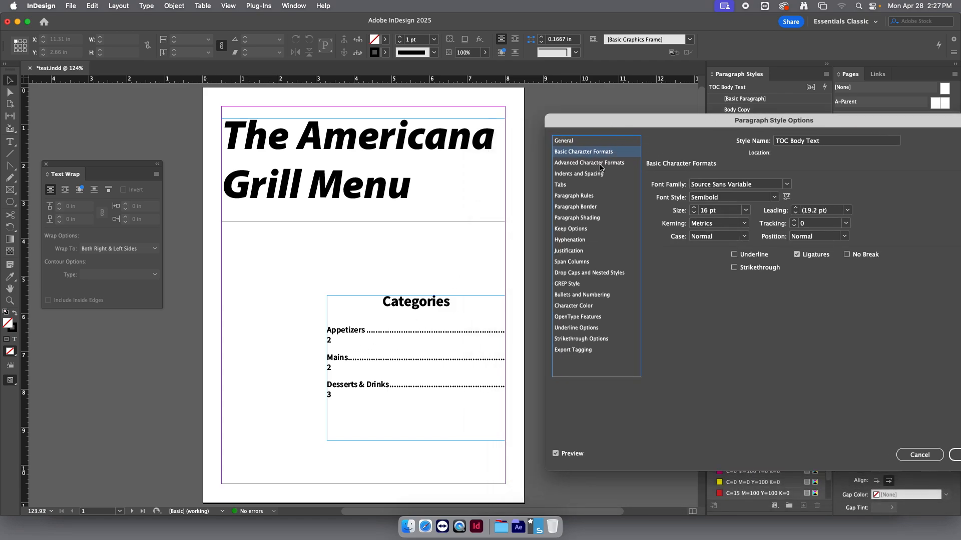
Move the TOC Body Text style's dotted-leader tab stop to about 4.49 in, then save the style and the document.
left_click(565, 185)
left_click(917, 203)
left_click_drag(916, 204, 832, 207)
left_click_drag(831, 206, 812, 205)
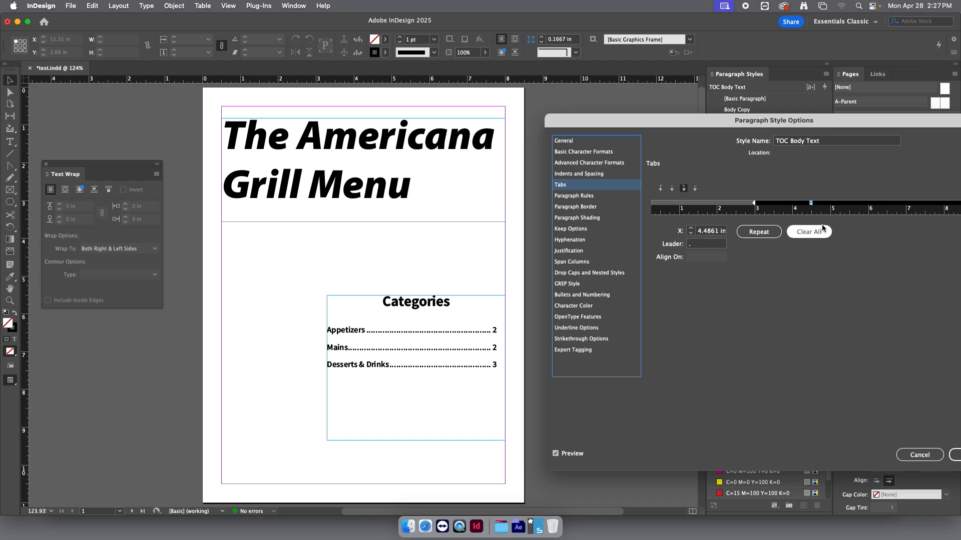
left_click(955, 456)
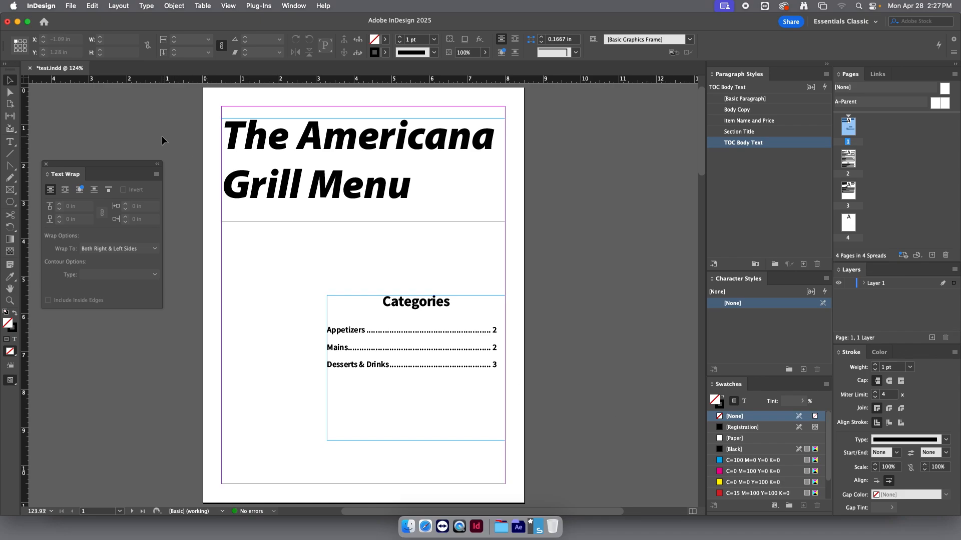
key("super+s")
Regenerate the Categories table of contents with Replace Existing Table of Contents enabled and save the document.
left_click(120, 6)
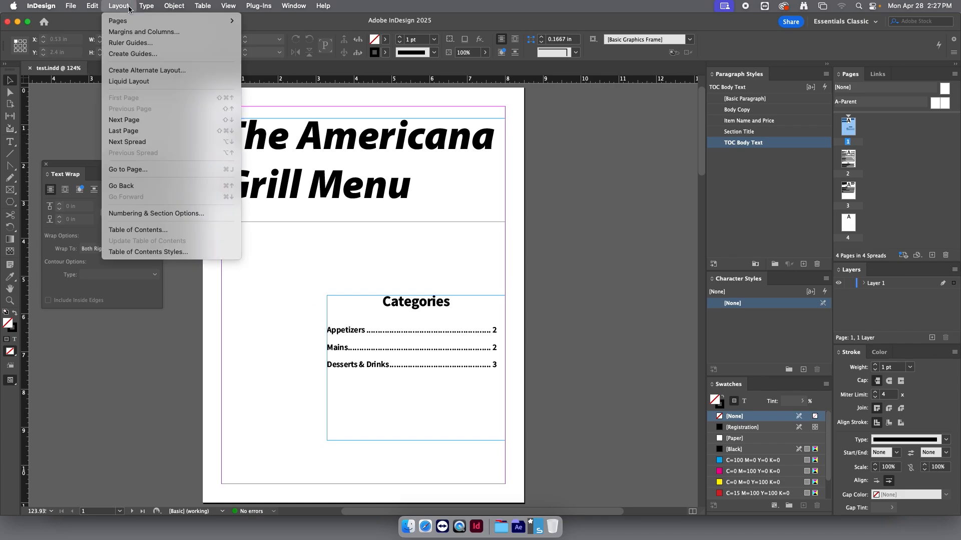
left_click(127, 230)
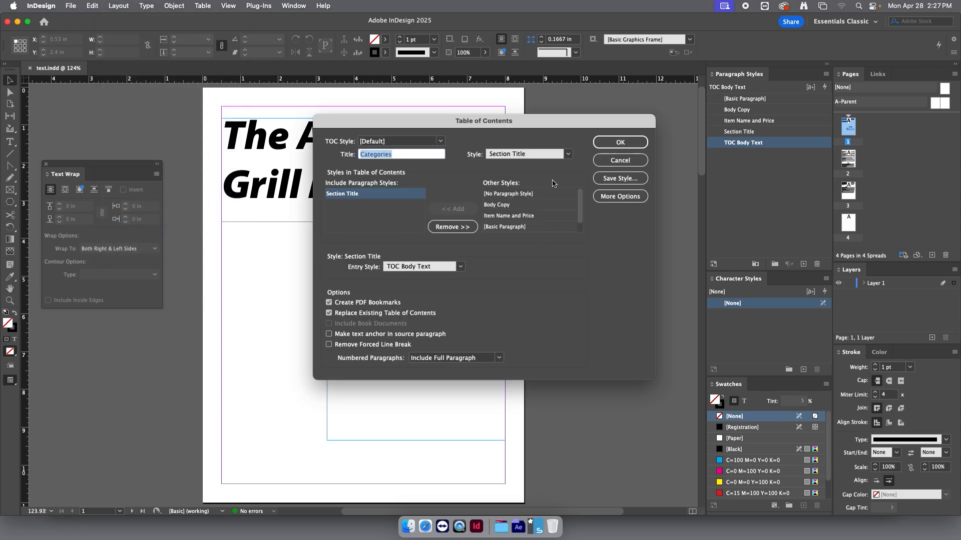
left_click_drag(506, 121, 721, 83)
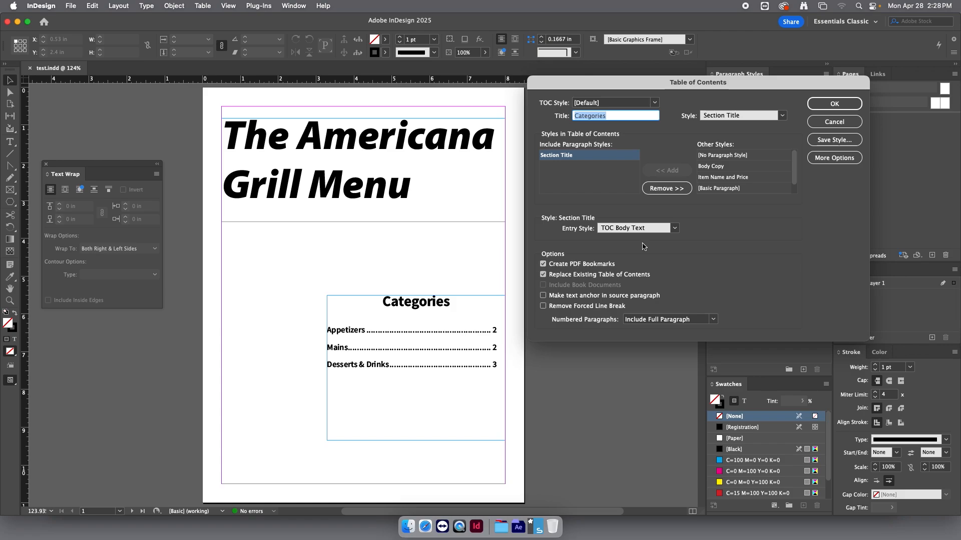
left_click(826, 104)
left_click(568, 297)
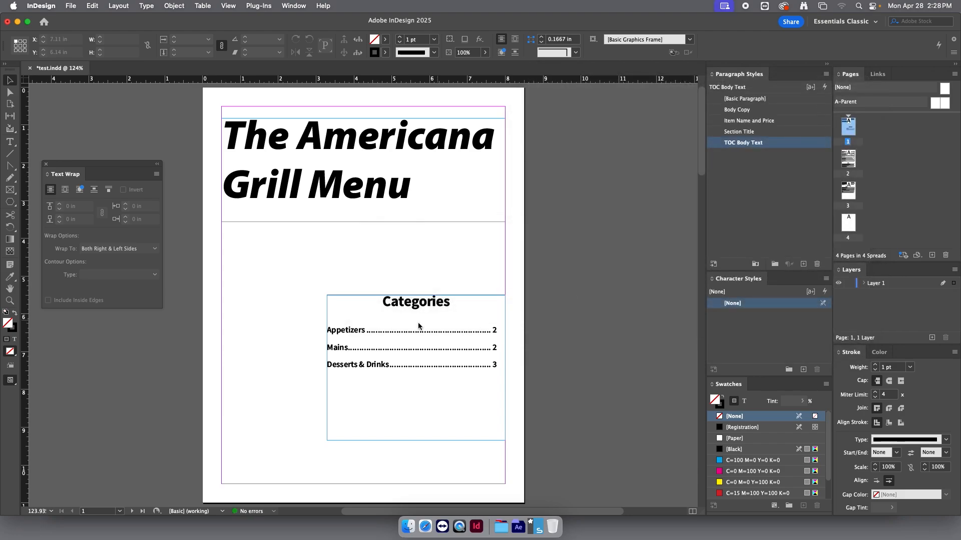
left_click(360, 332)
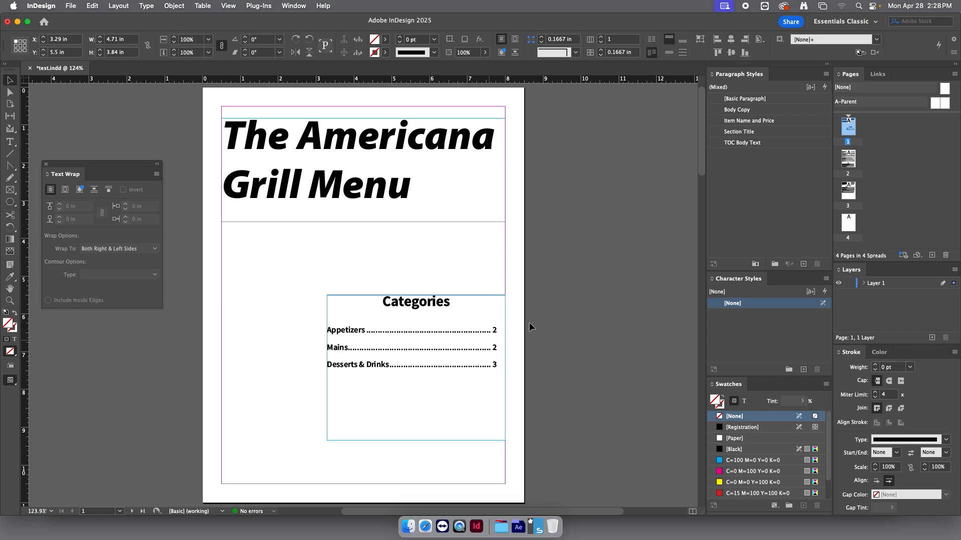
left_click(567, 298)
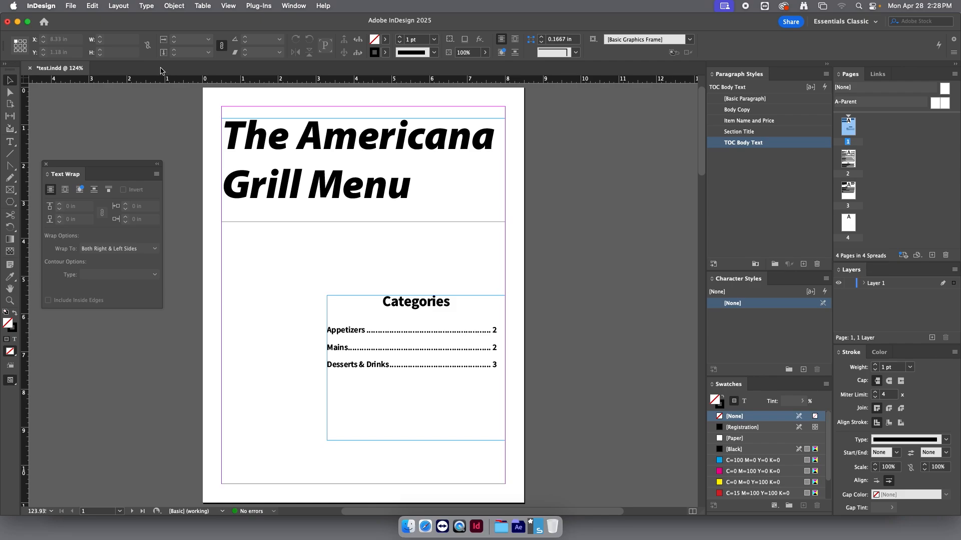
key("super+s")
Export all pages of the menu to the Desktop as an Adobe PDF (Interactive) file named test, with default export options.
left_click(79, 6)
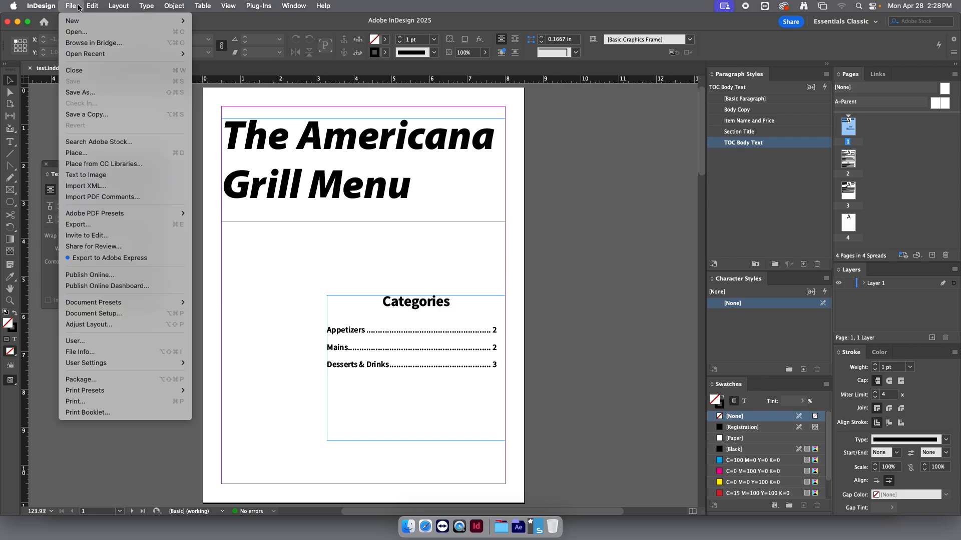
left_click(94, 224)
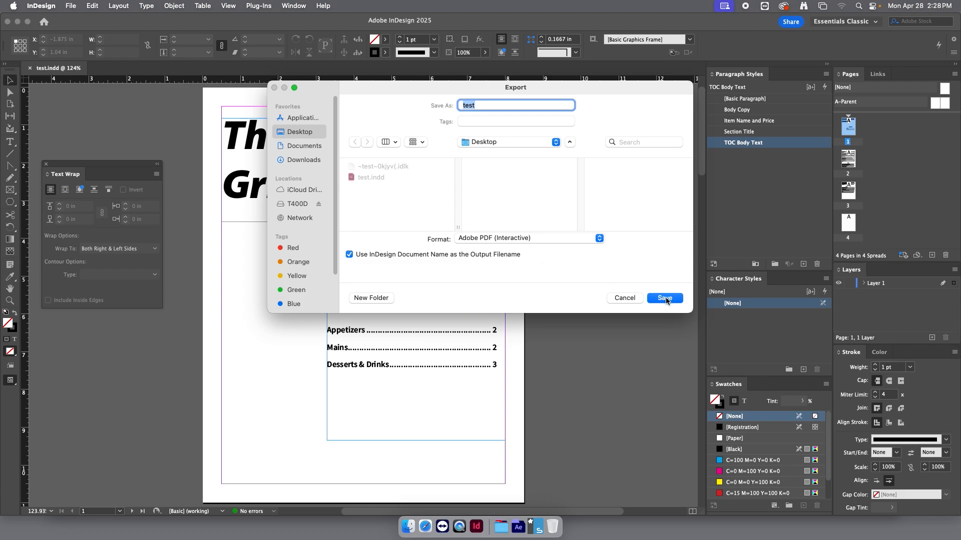
left_click(508, 238)
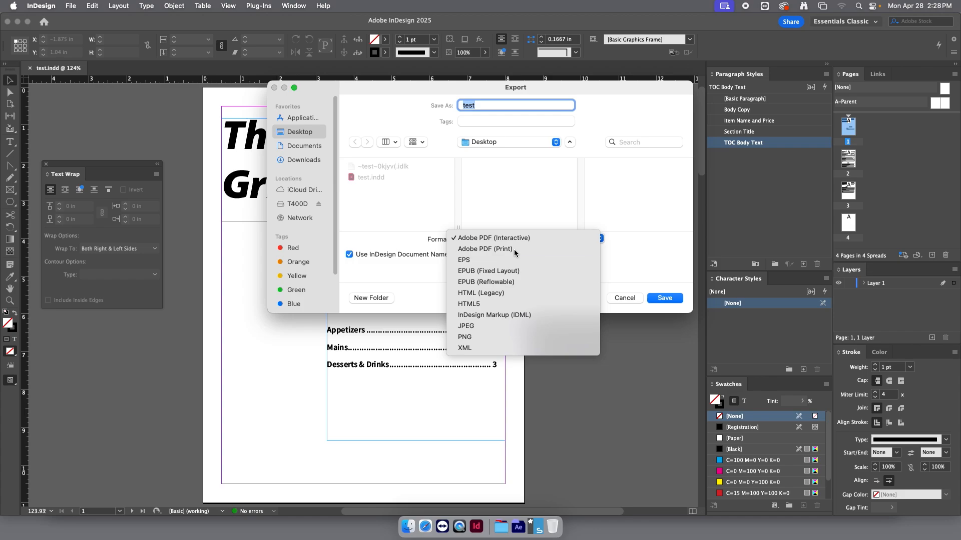
left_click(514, 250)
left_click(516, 238)
left_click(519, 227)
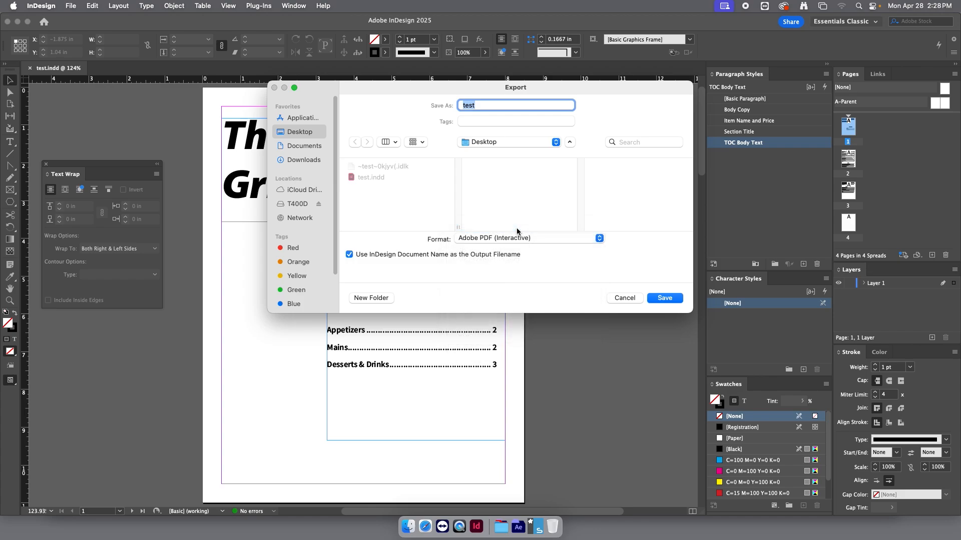
left_click(660, 301)
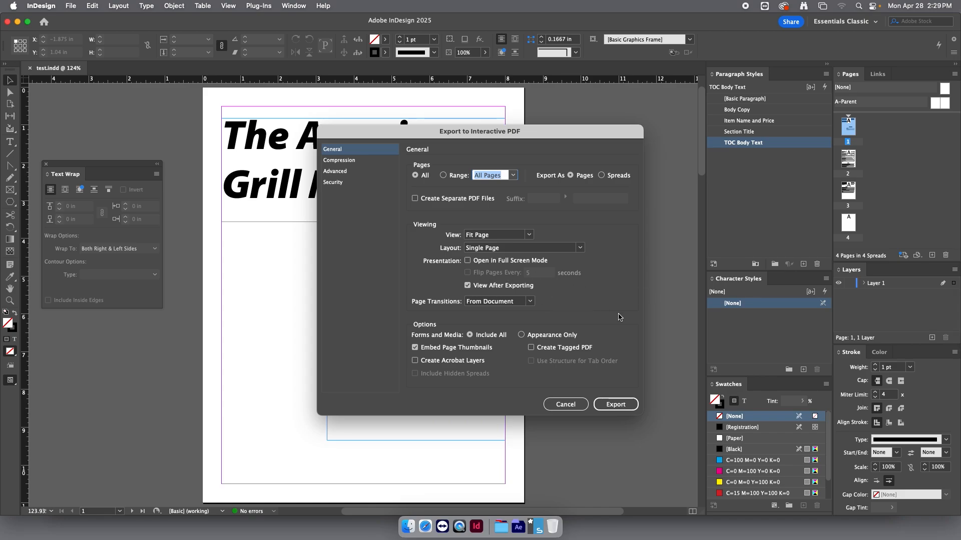
left_click(615, 405)
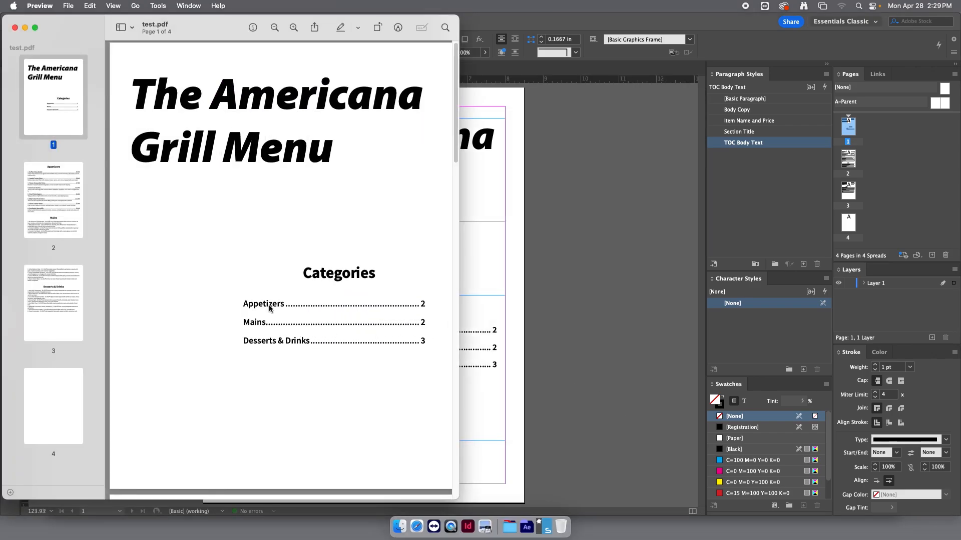
Test the Appetizers, Mains and Desserts & Drinks contents links in the exported PDF, returning to page 1 between tests, and view page 2.
left_click(270, 308)
left_click(55, 114)
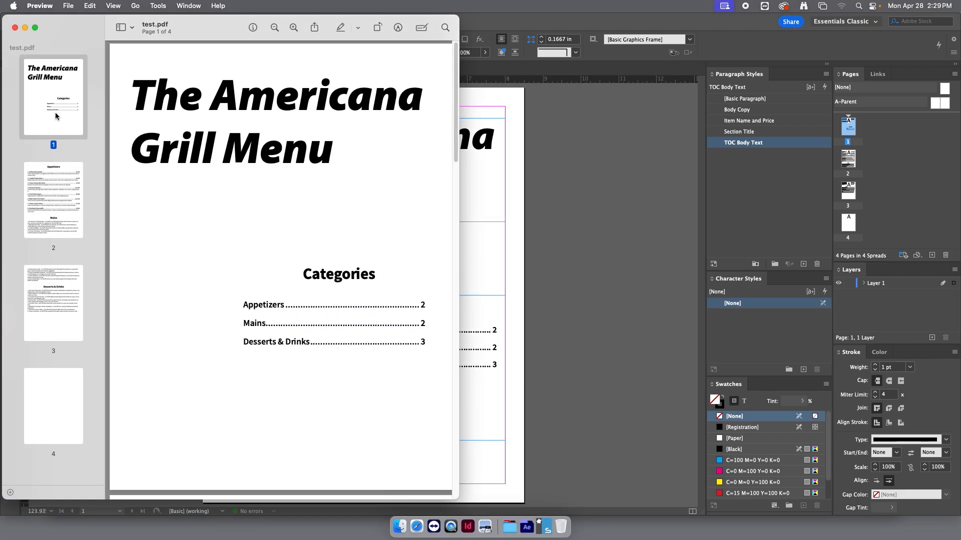
left_click(249, 325)
left_click(56, 106)
left_click(293, 345)
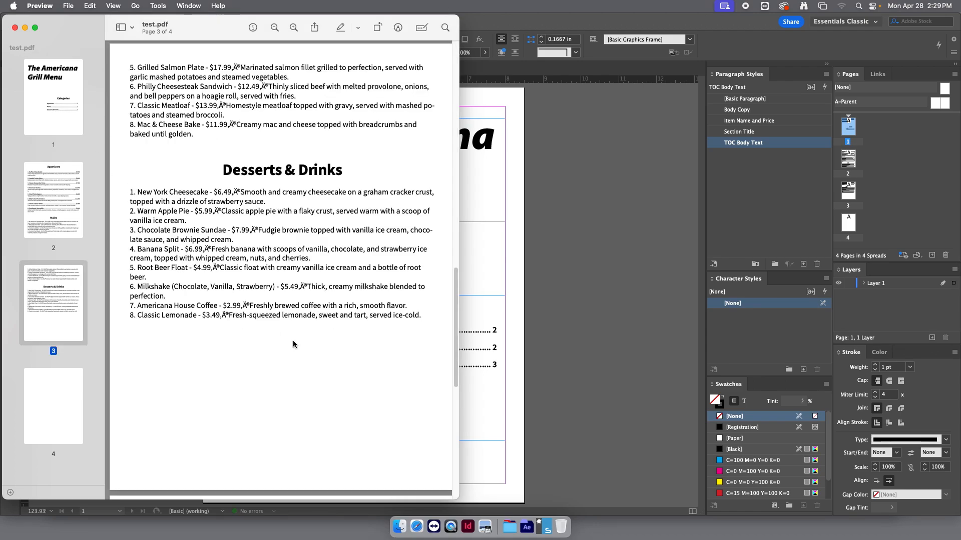
left_click(67, 191)
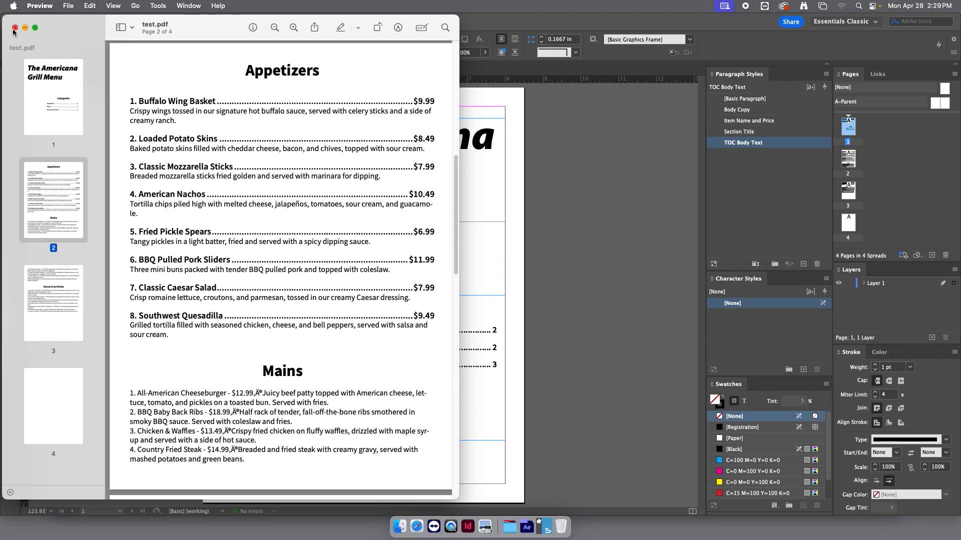